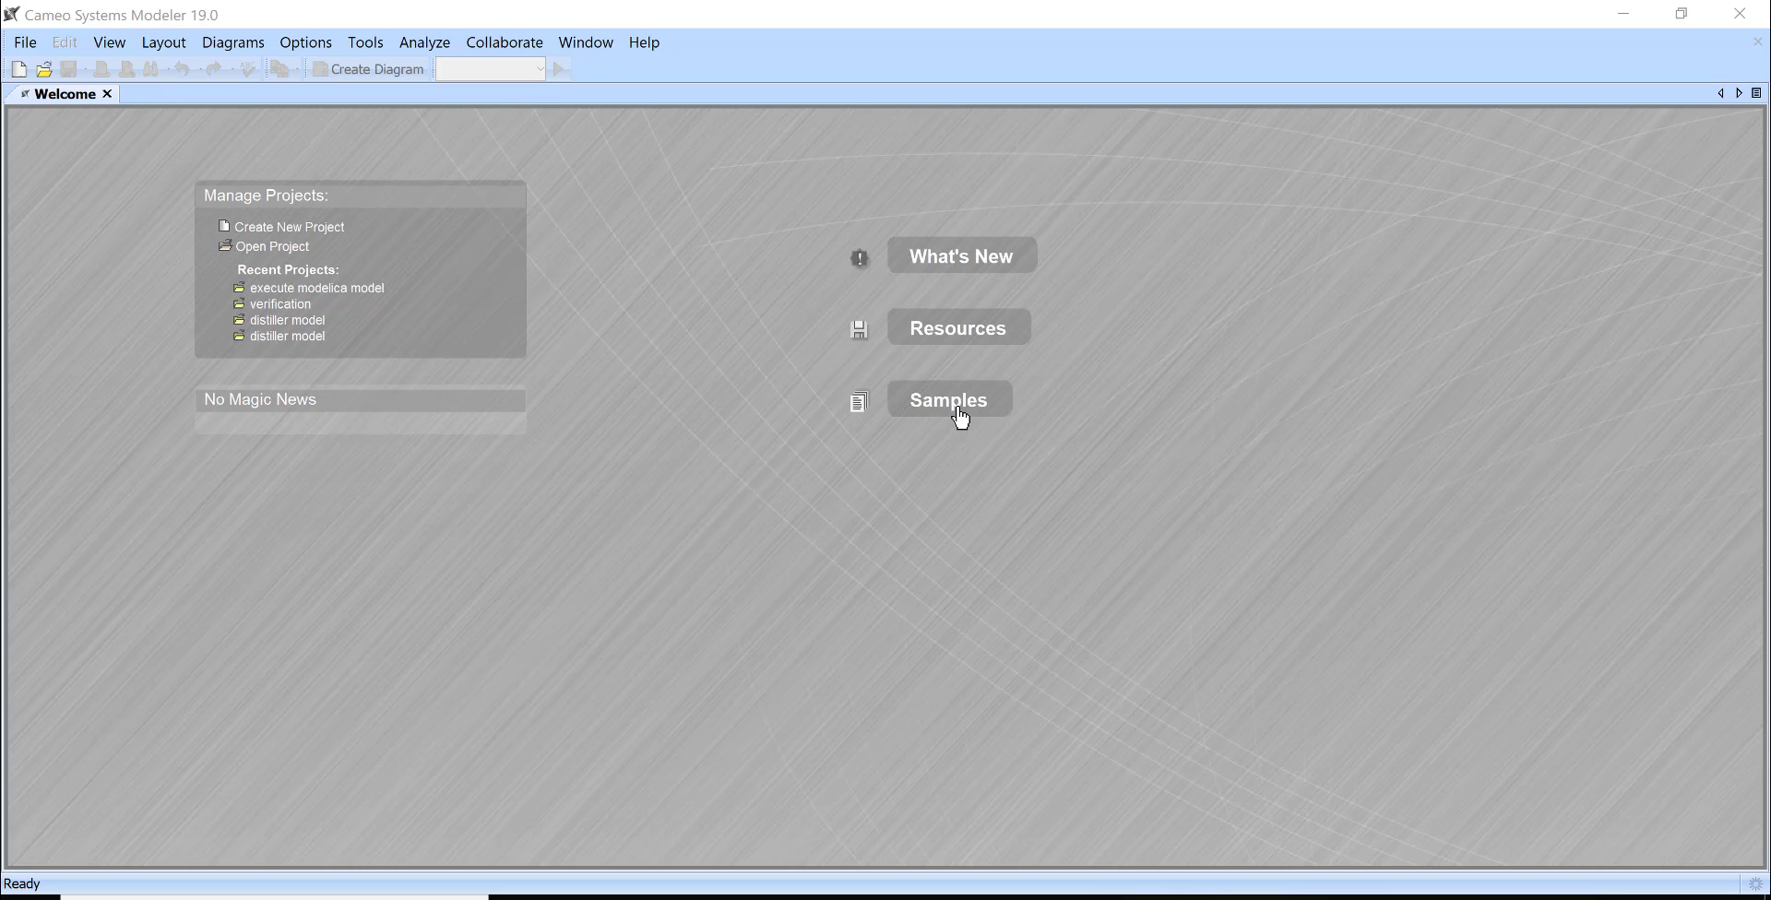
Step: Open the BouncingBall simulation sample from the Welcome page's Samples list
{"action": "left_click", "coordinate": [957, 410]}
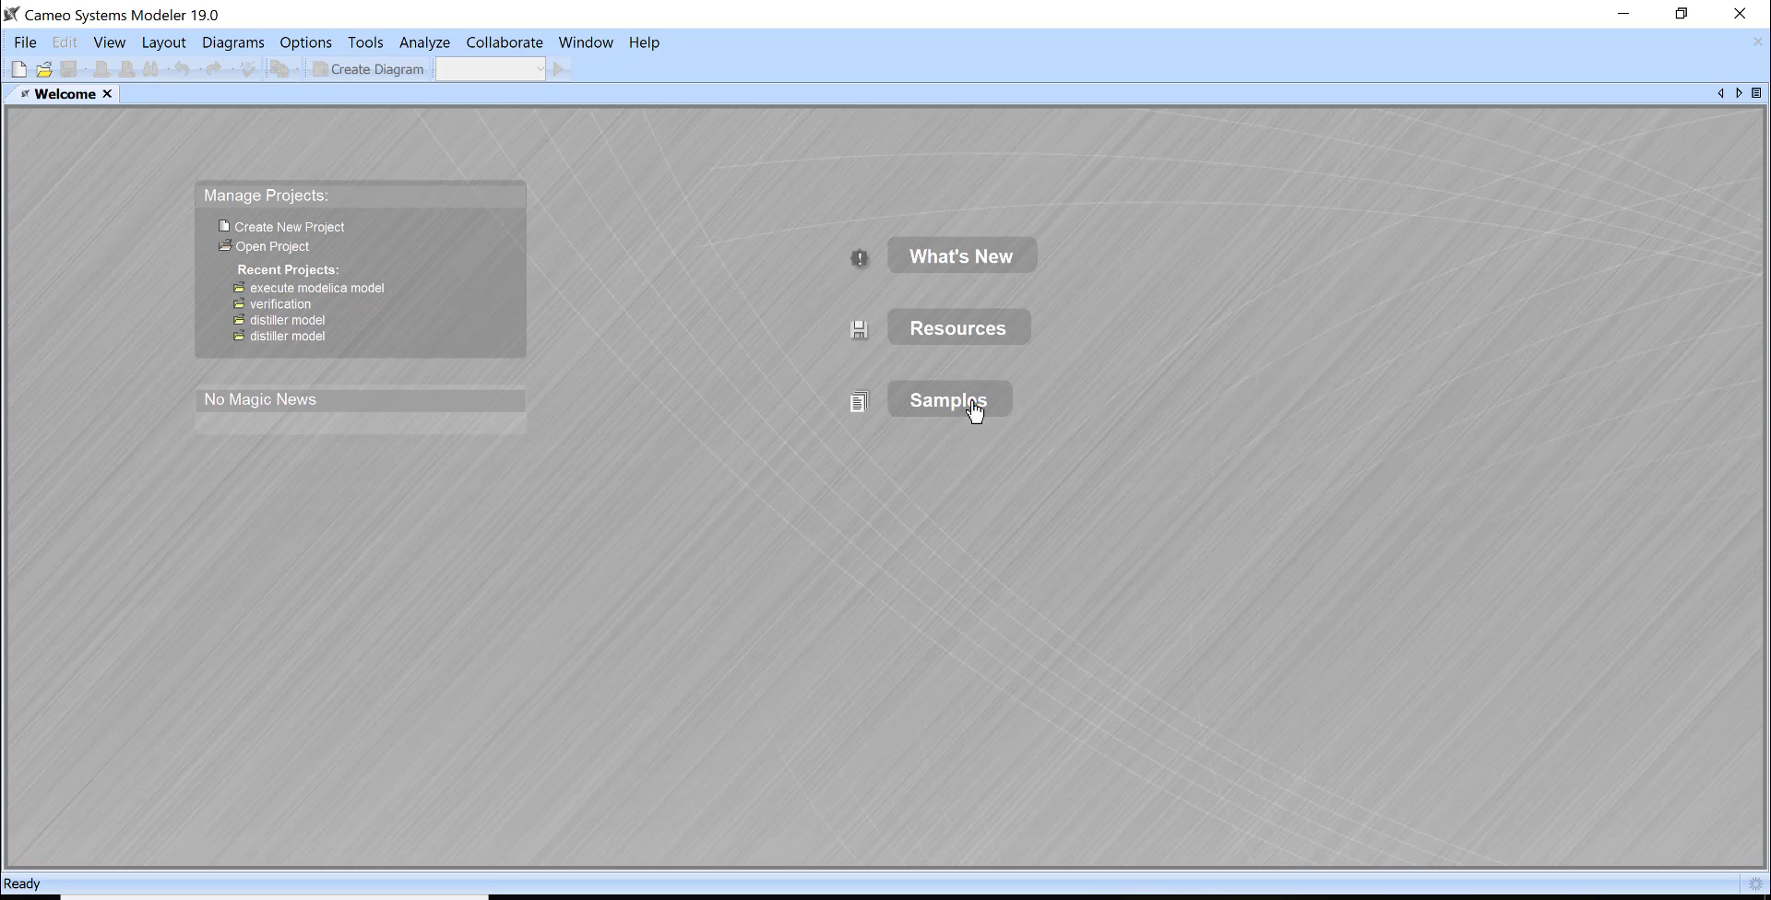
{"action": "scroll", "coordinate": [737, 473], "scroll_direction": "down", "scroll_amount": 5}
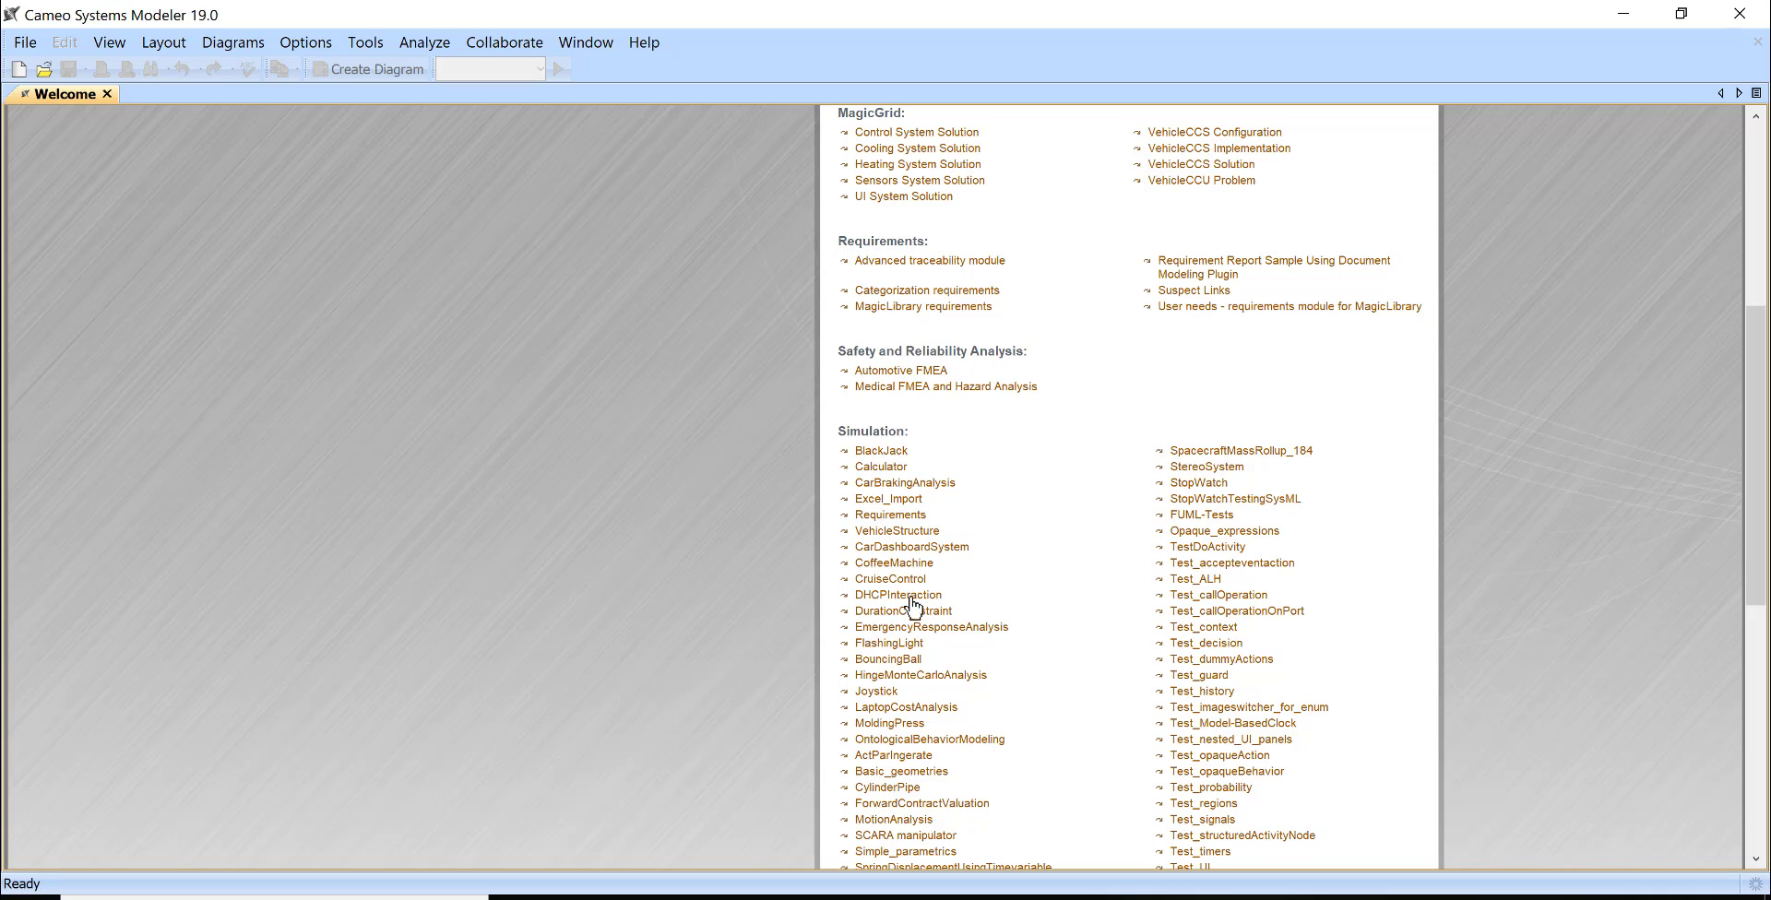
{"action": "left_click", "coordinate": [902, 663]}
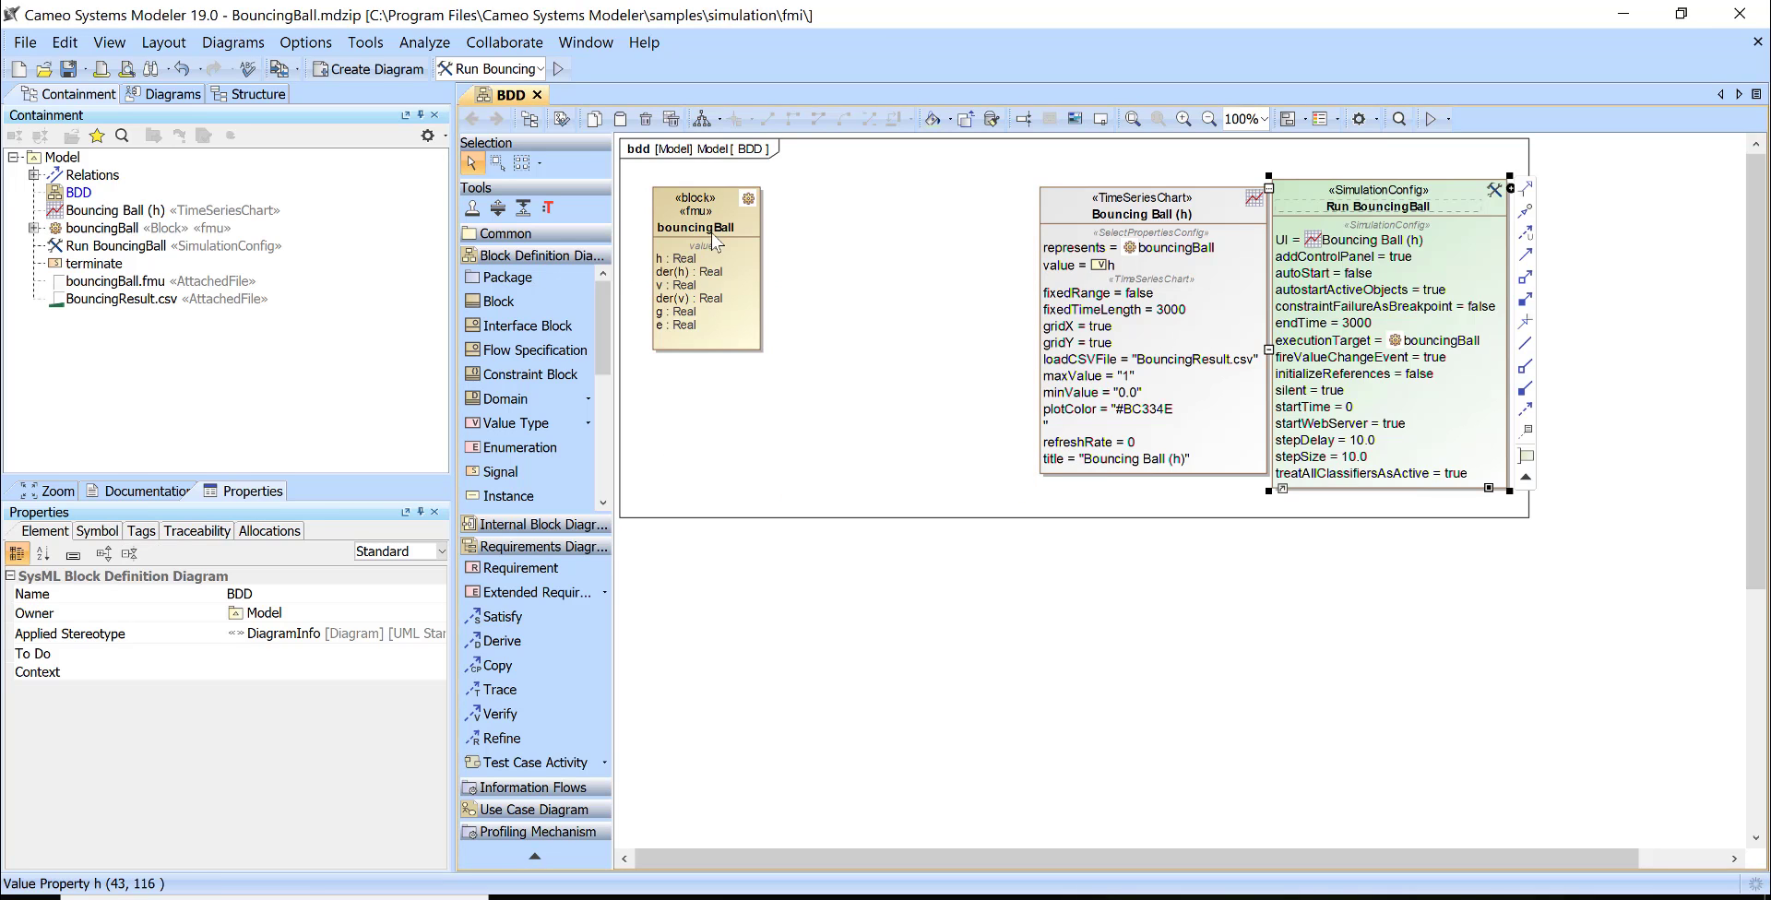
Step: Move the bouncingBall block lower, nudge Run BouncingBall into place, and cancel the Create Diagram popup
{"action": "left_click_drag", "start_coordinate": [720, 249], "coordinate": [717, 442]}
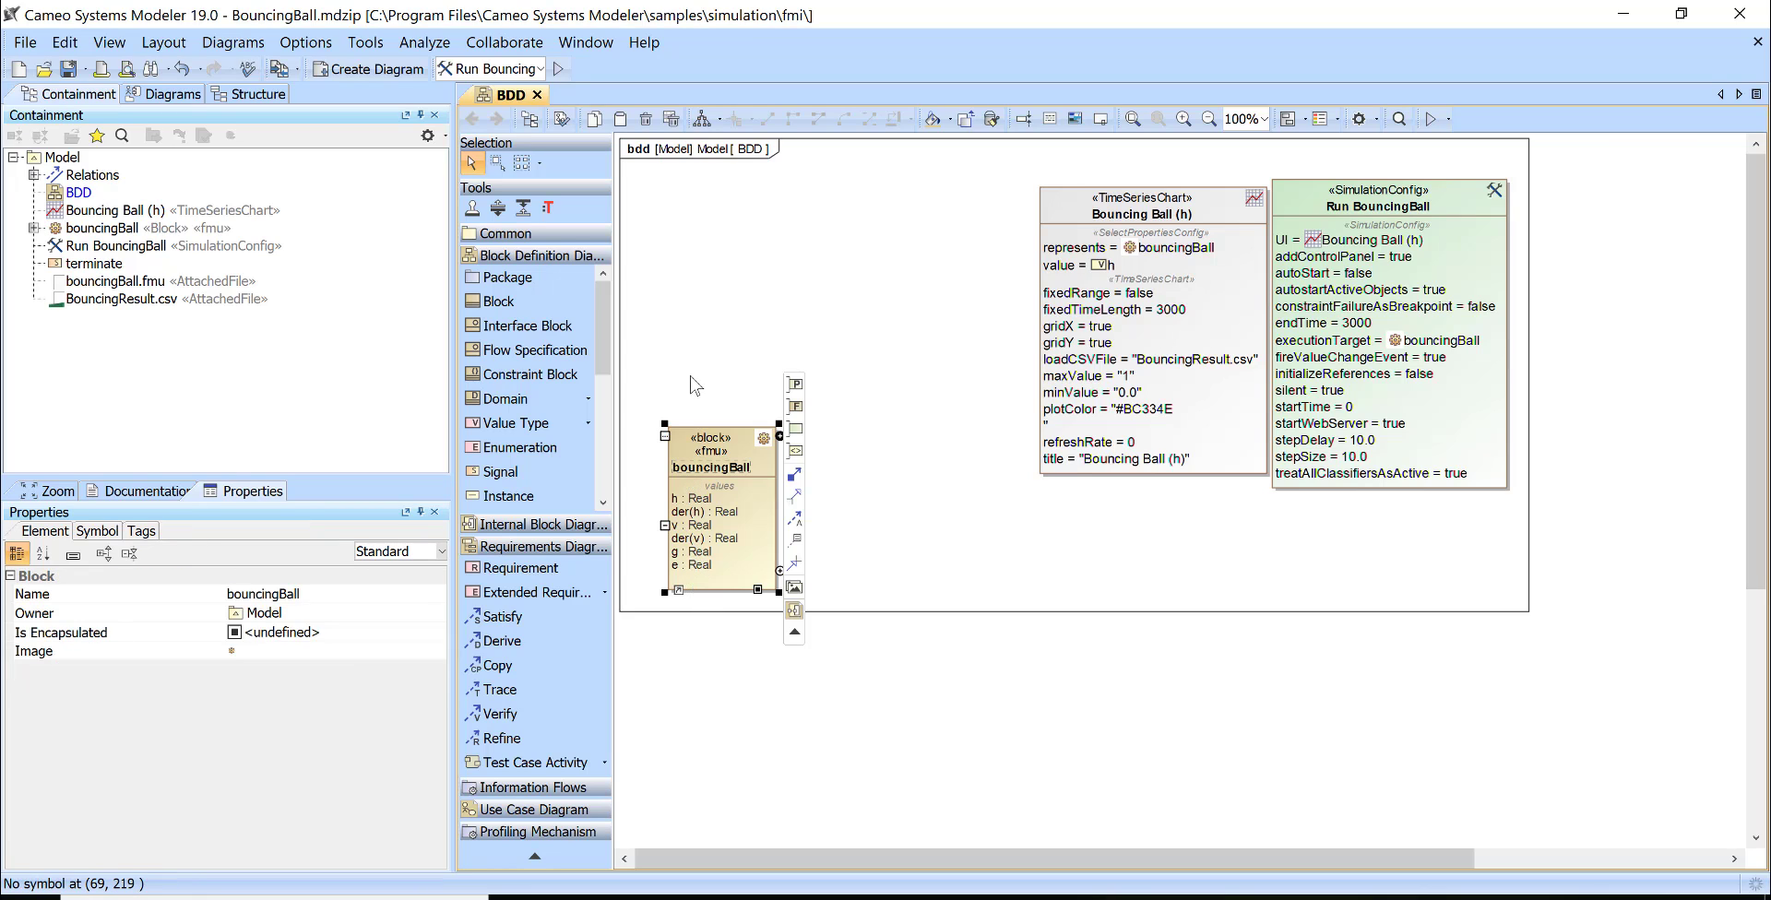
{"action": "left_click", "coordinate": [697, 599]}
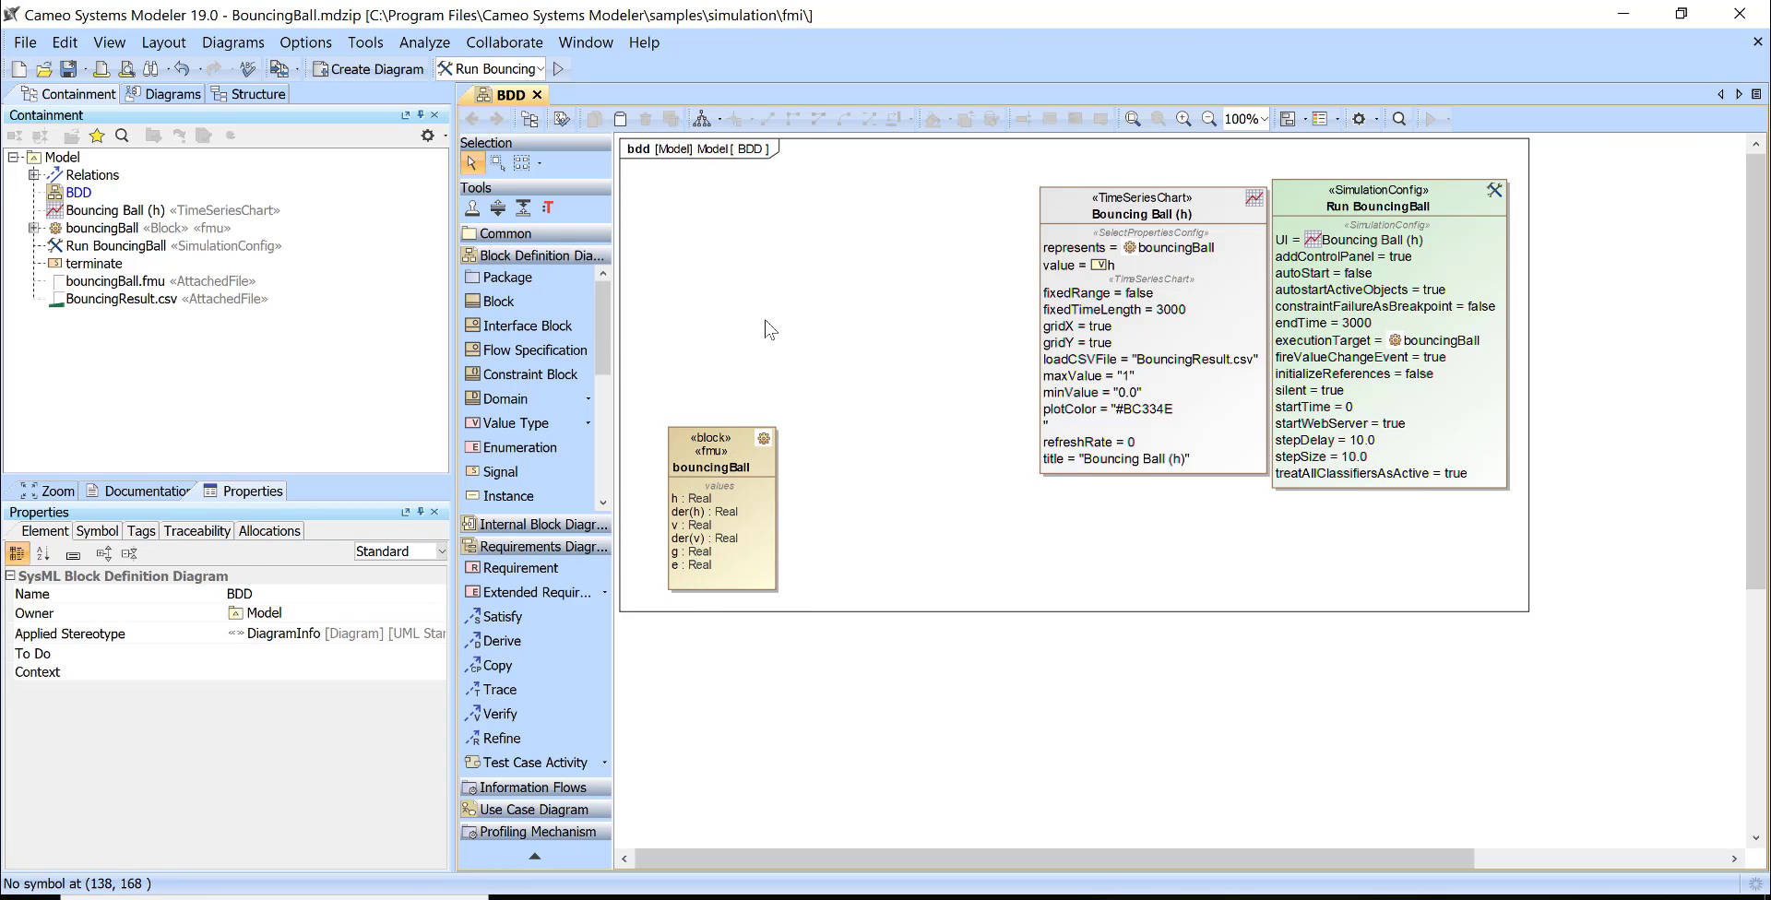
{"action": "left_click", "coordinate": [1416, 198]}
{"action": "left_click_drag", "start_coordinate": [1415, 198], "coordinate": [1431, 214]}
{"action": "left_click", "coordinate": [728, 279]}
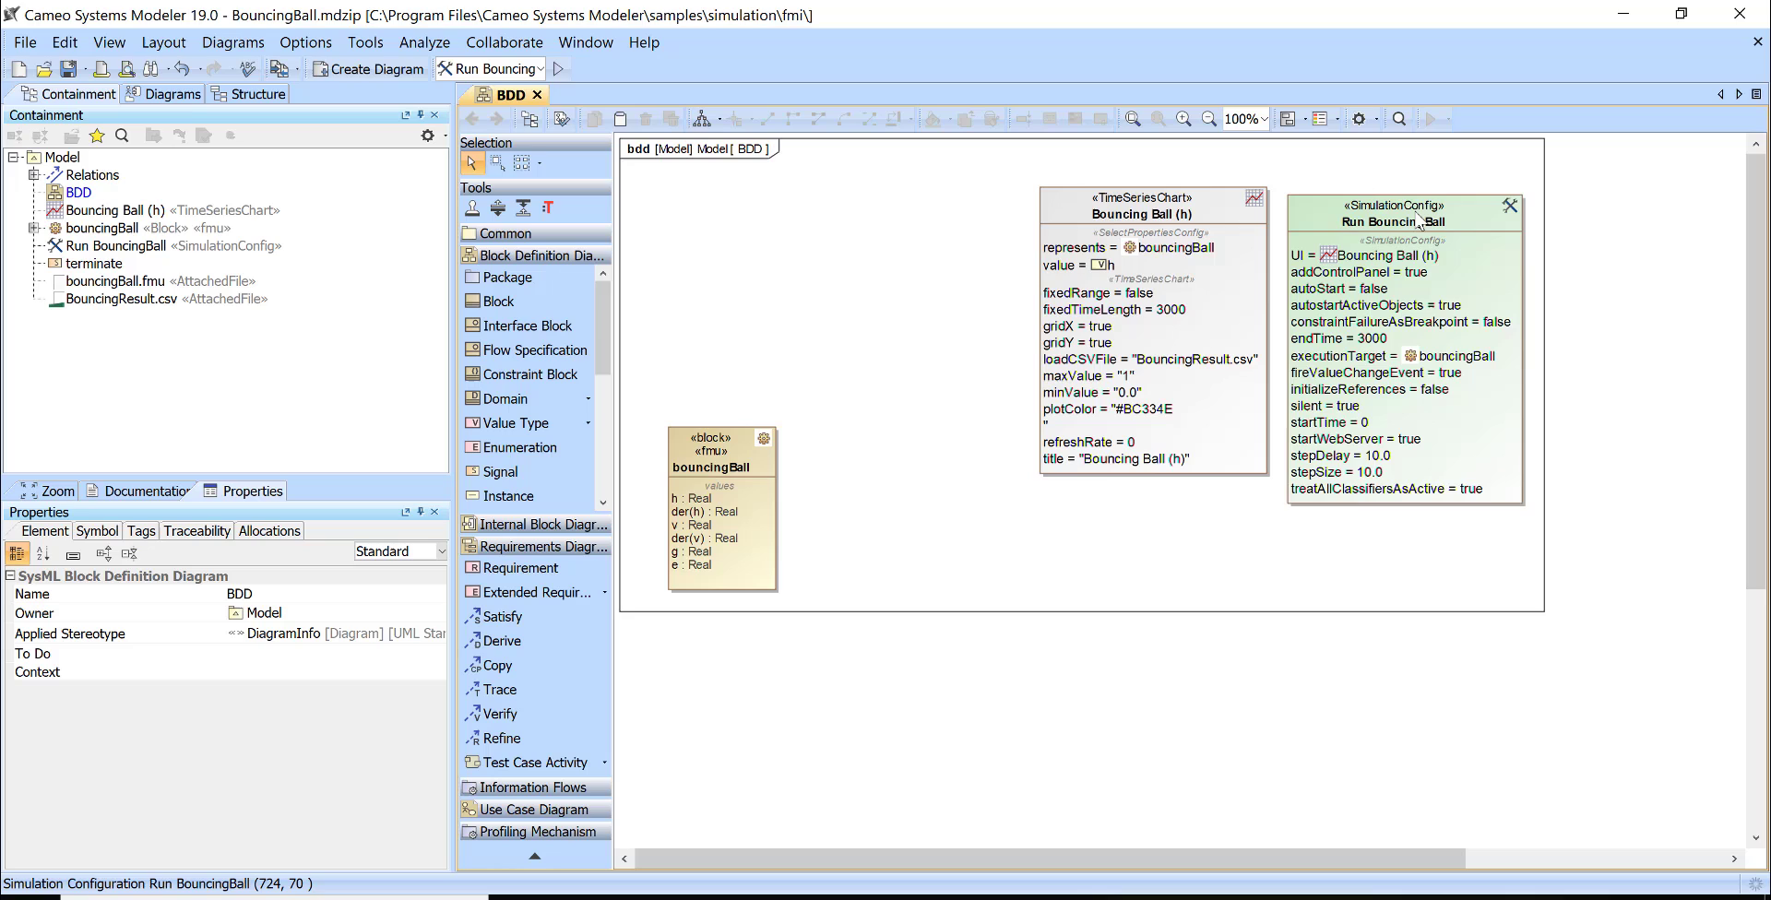
{"action": "left_click_drag", "start_coordinate": [1418, 219], "coordinate": [1416, 212]}
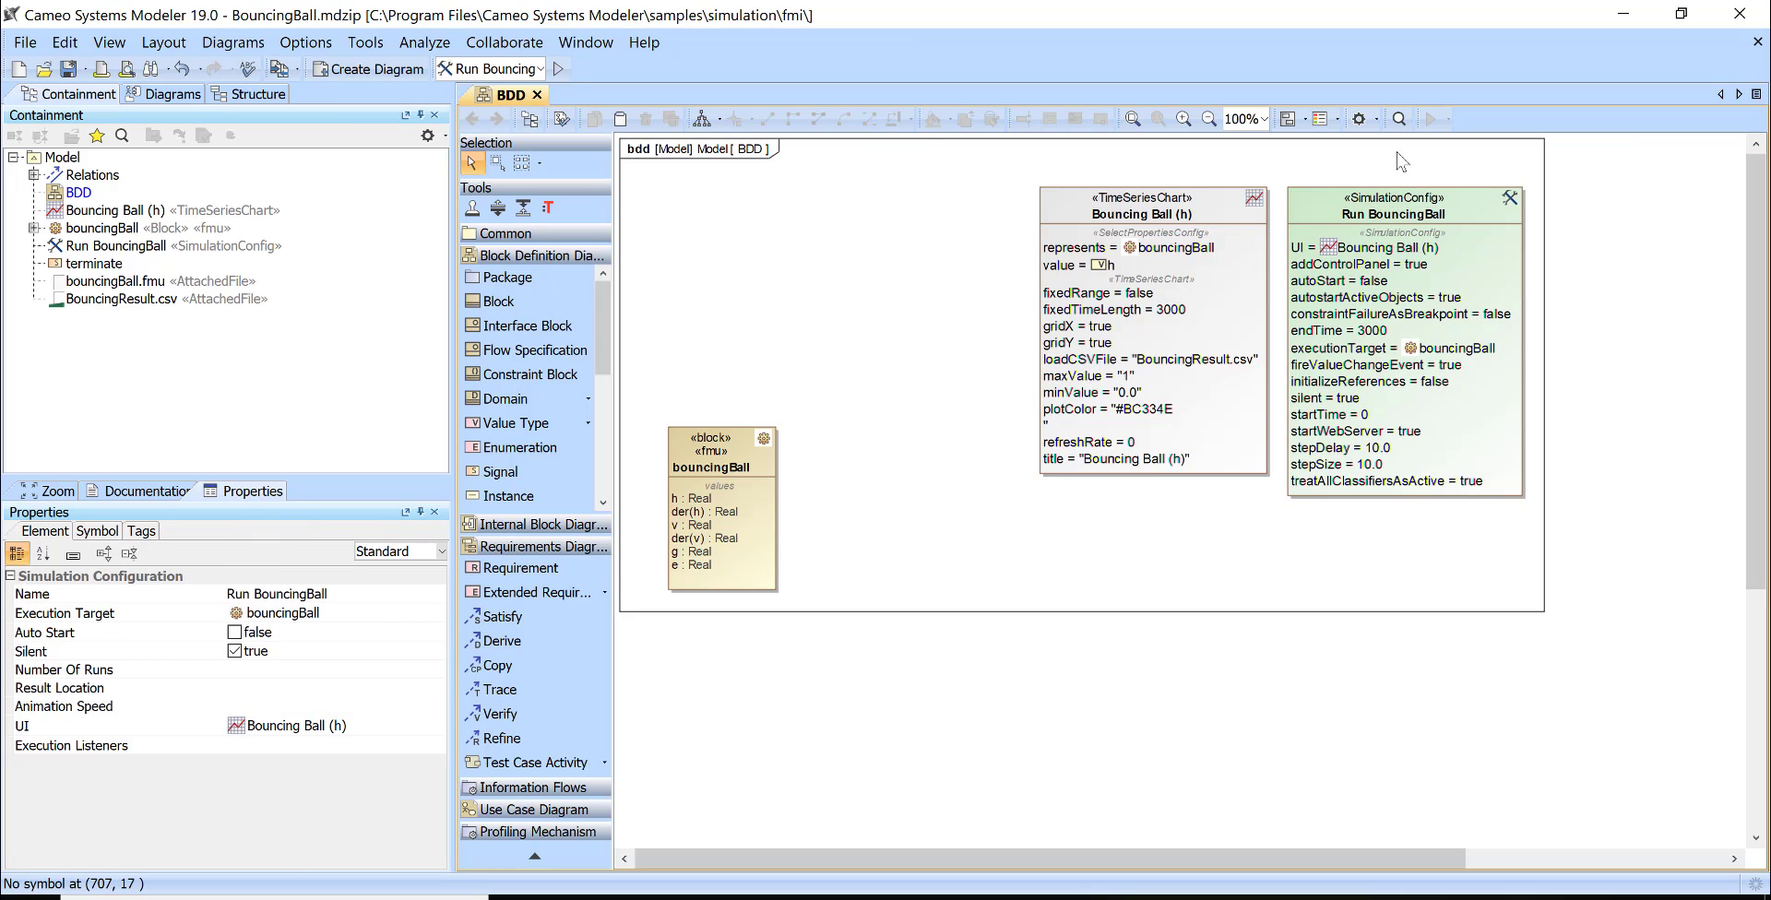
{"action": "left_click", "coordinate": [1400, 163]}
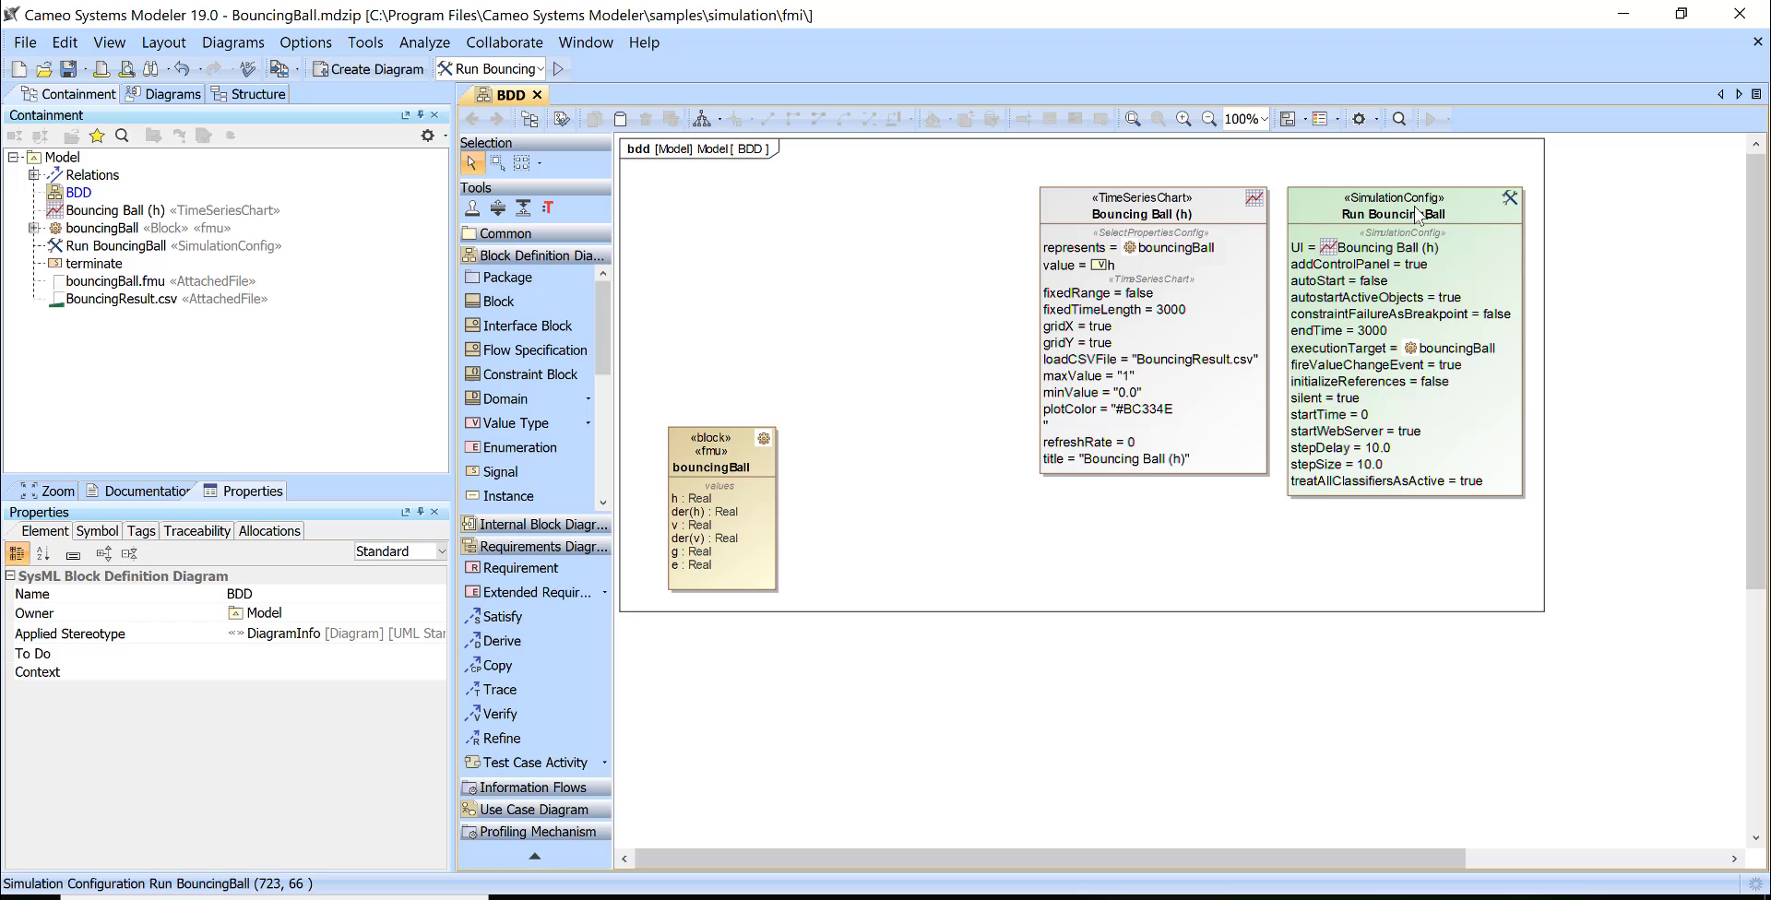
{"action": "left_click", "coordinate": [360, 80]}
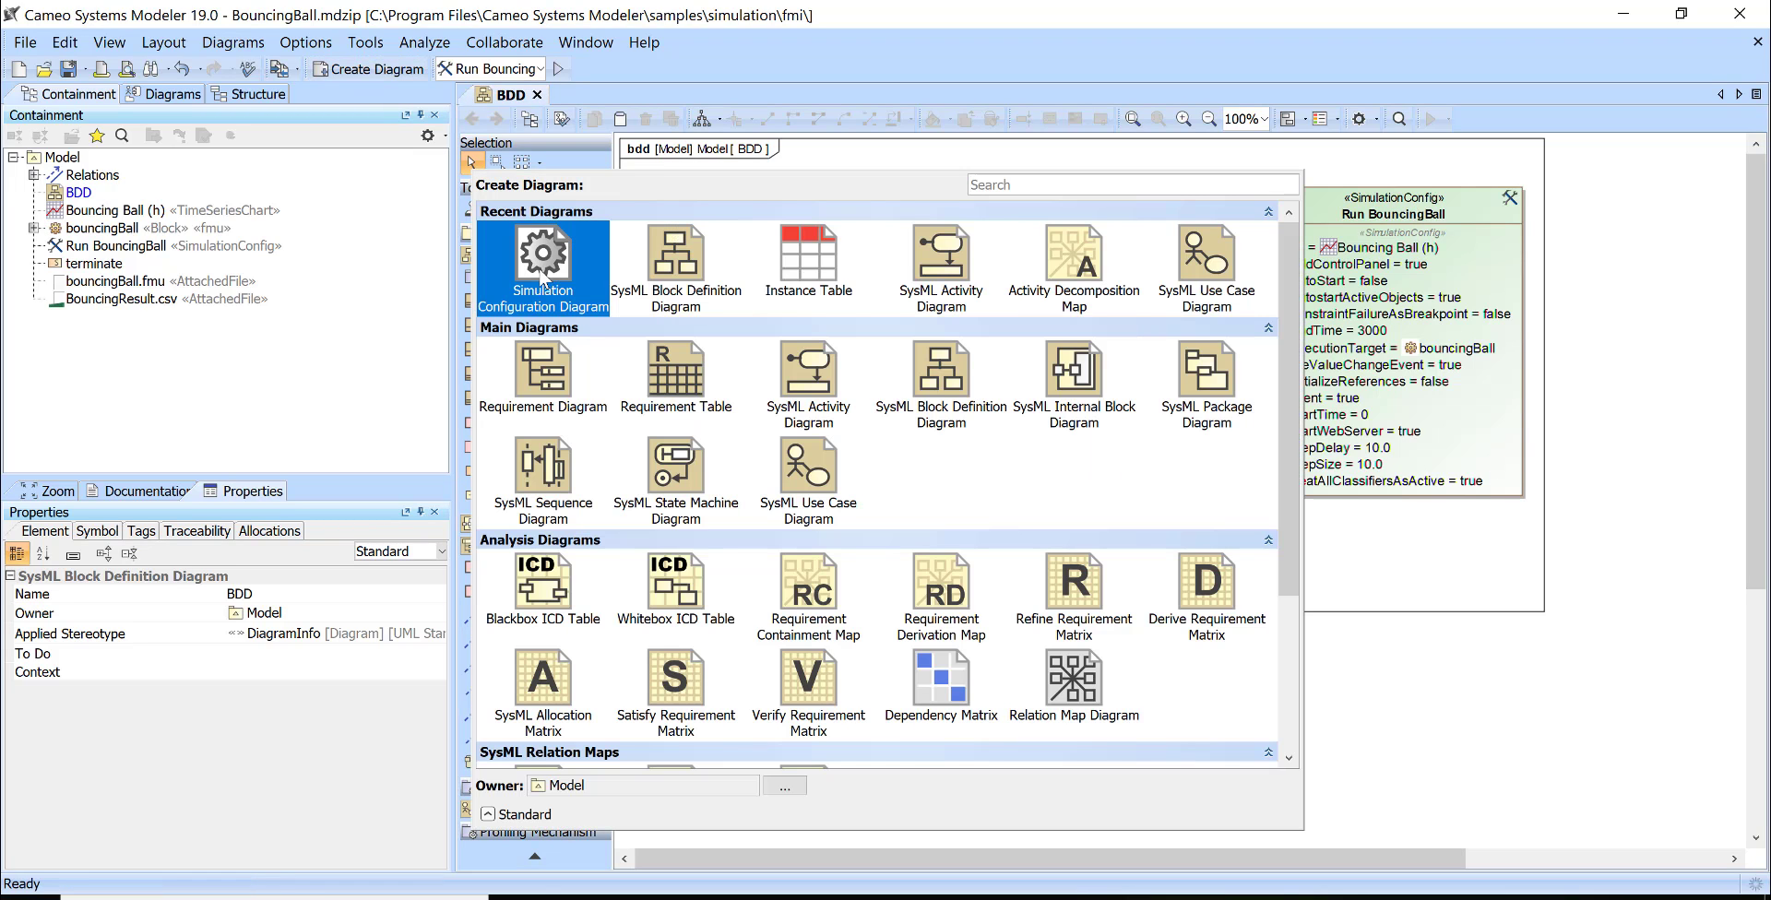
{"action": "left_click", "coordinate": [1489, 736]}
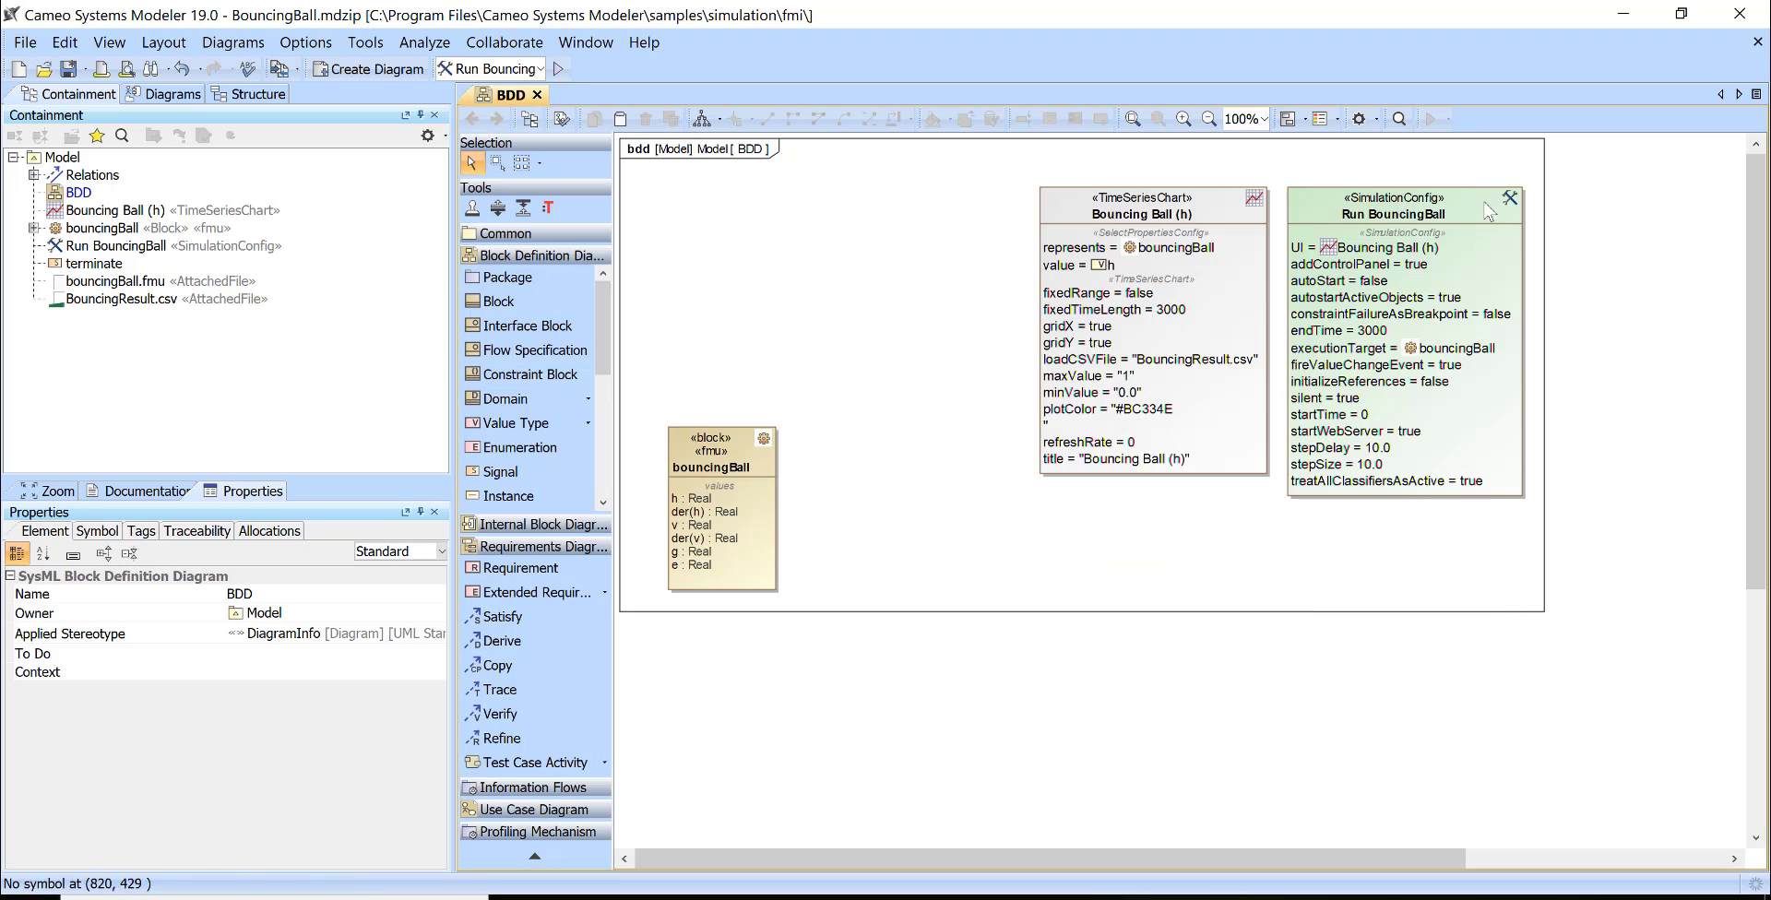
{"action": "right_click", "coordinate": [1401, 219]}
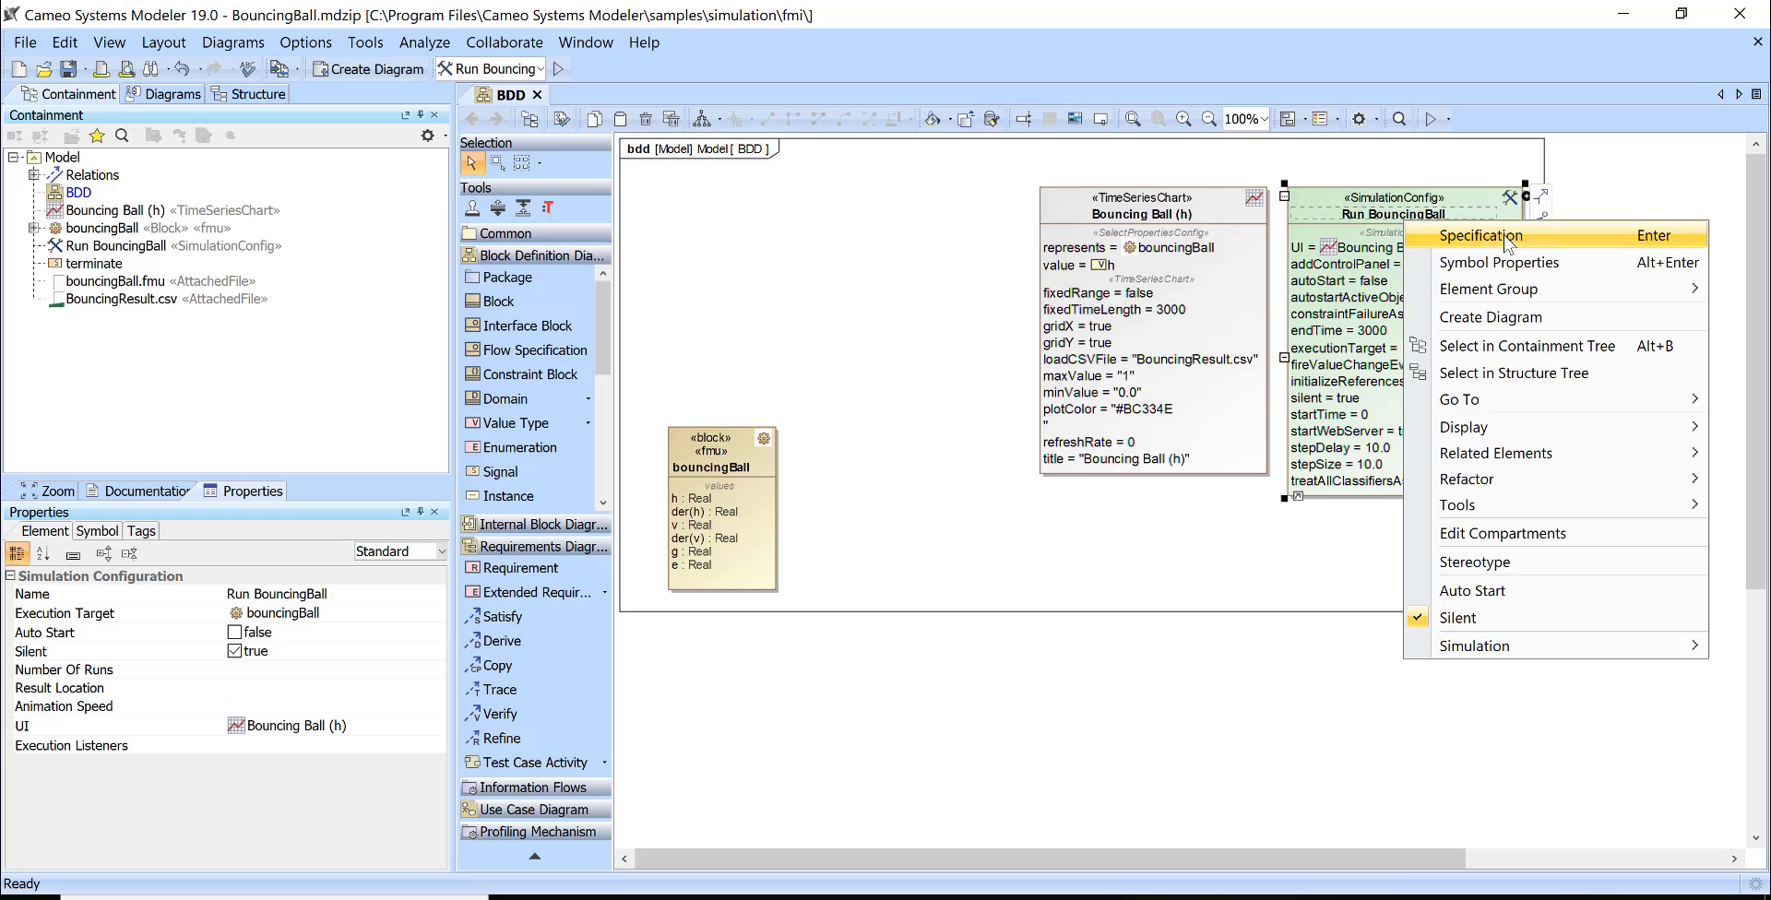
{"action": "left_click", "coordinate": [1505, 237]}
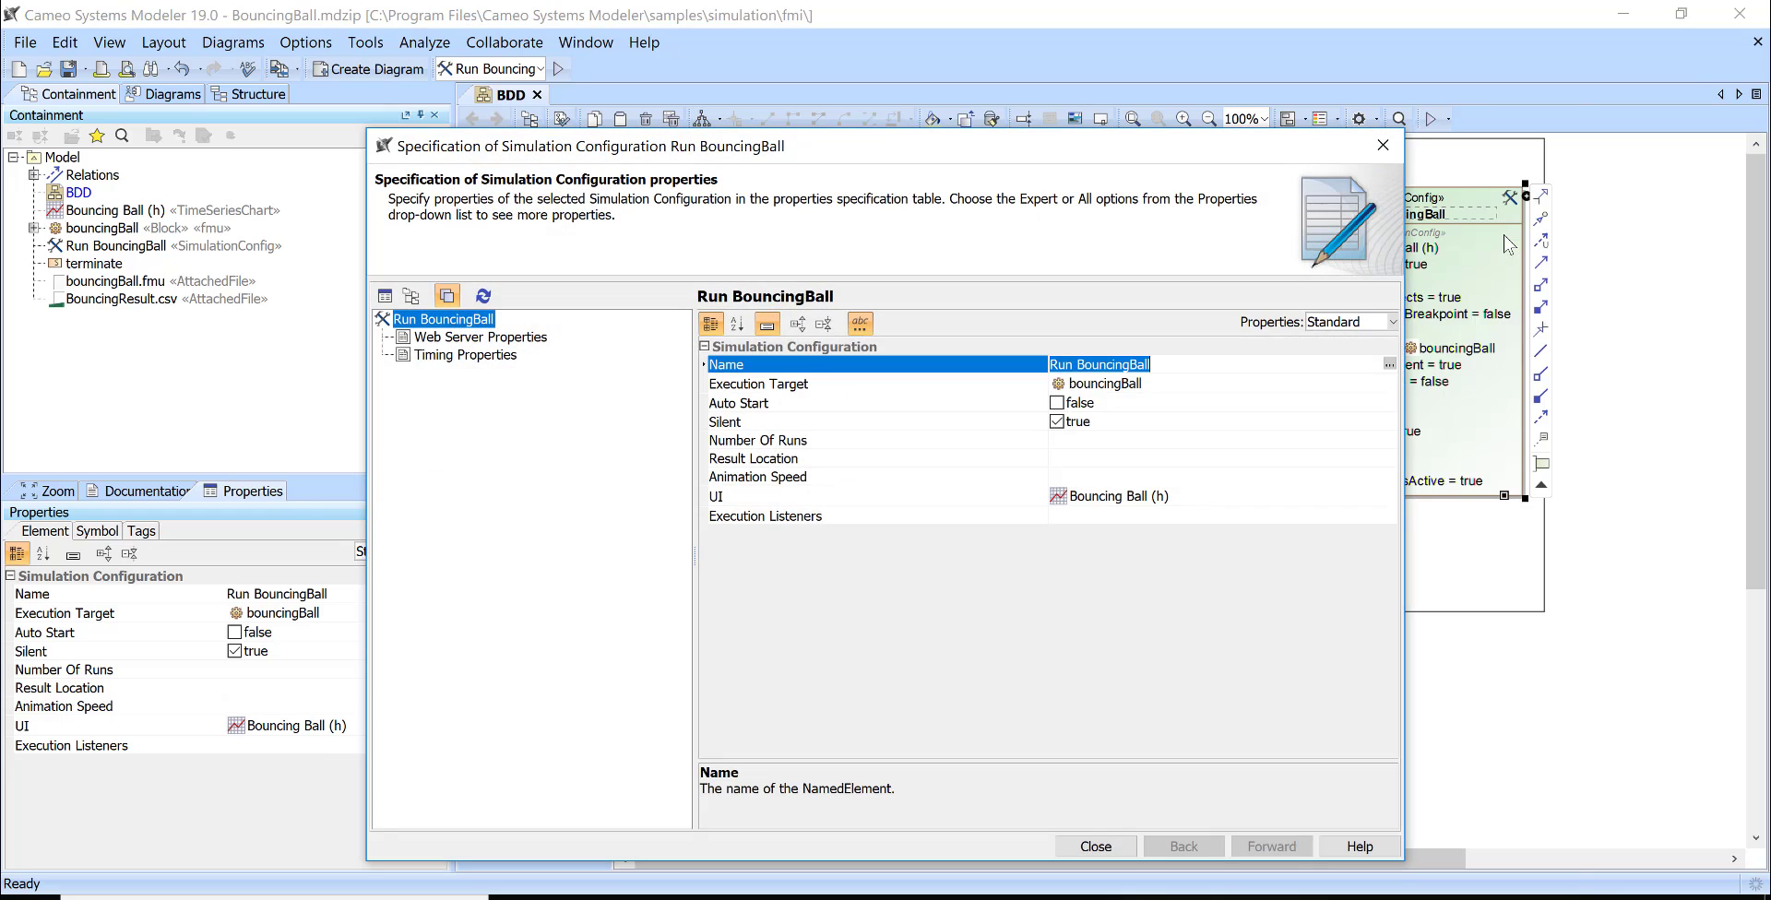
{"action": "left_click", "coordinate": [498, 357]}
{"action": "left_click", "coordinate": [795, 385]}
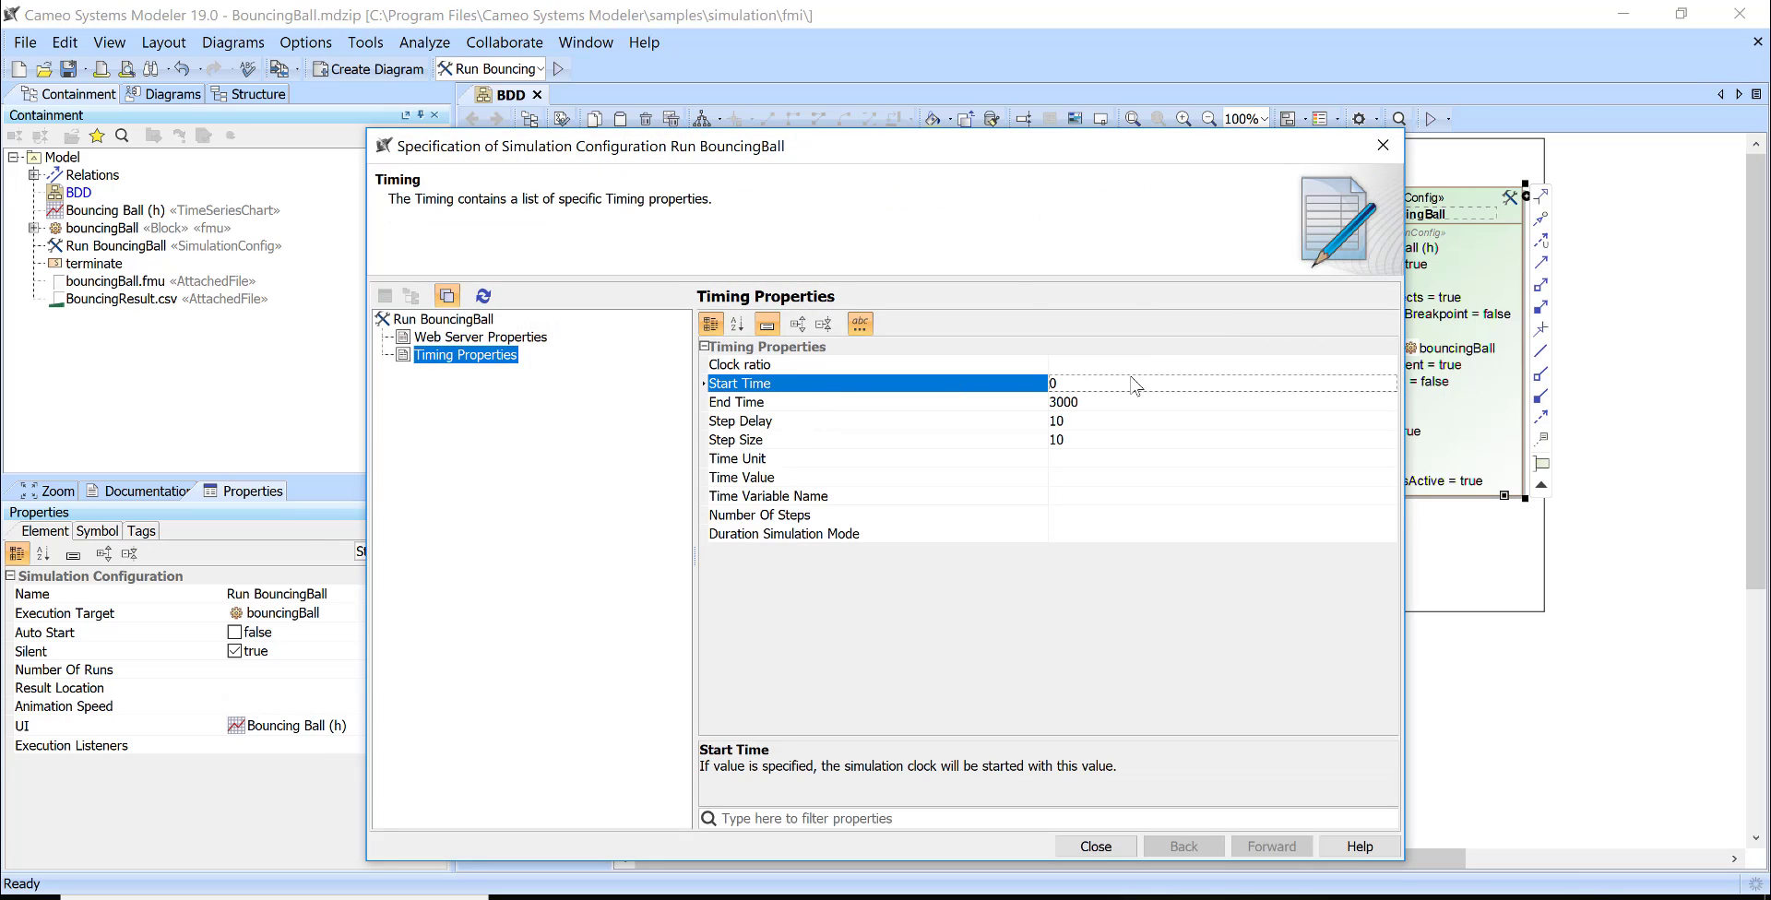
{"action": "left_click", "coordinate": [808, 425]}
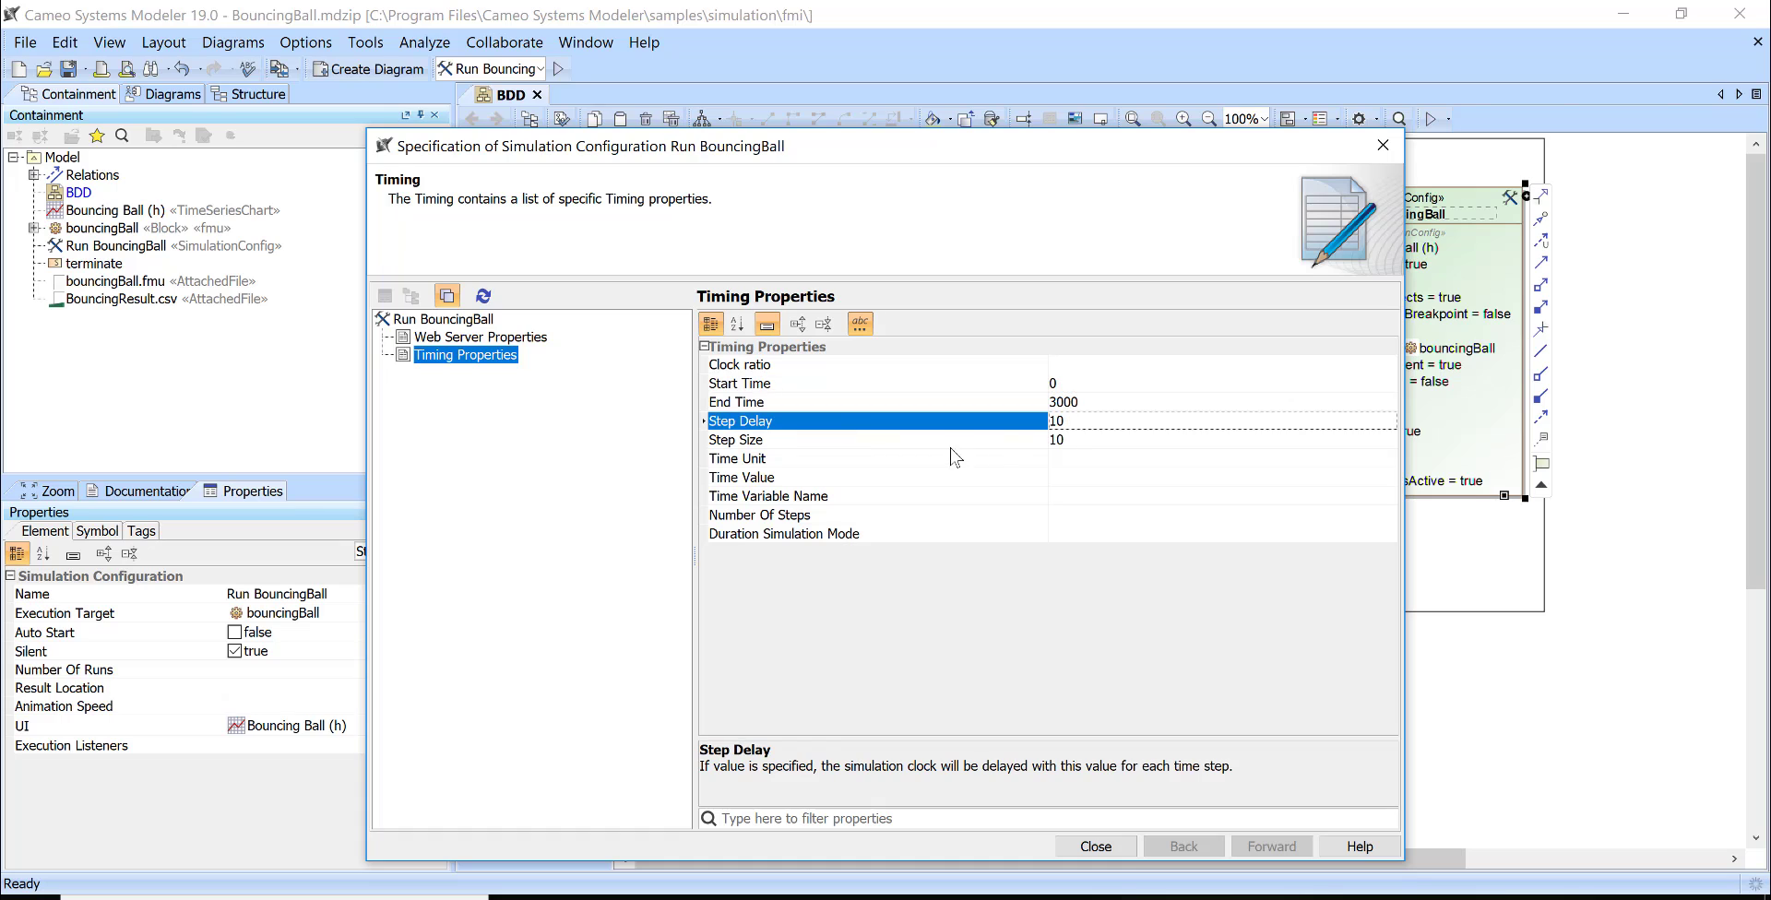
{"action": "left_click", "coordinate": [951, 446]}
{"action": "left_click", "coordinate": [1000, 402]}
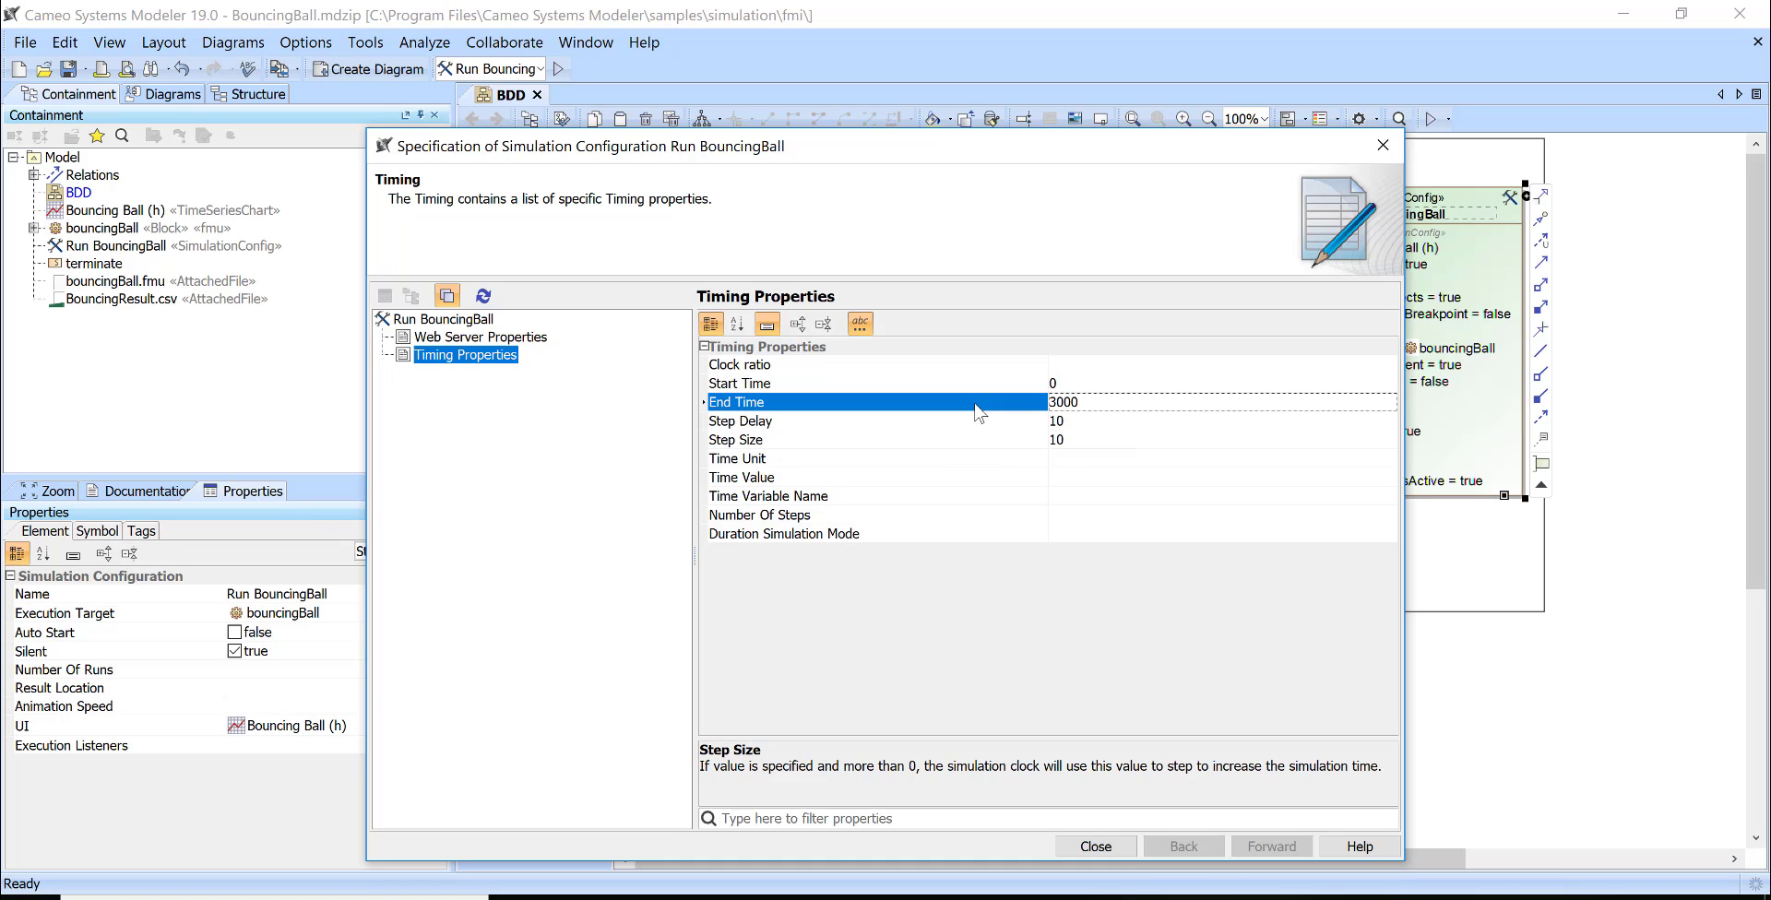
{"action": "left_click", "coordinate": [1096, 847]}
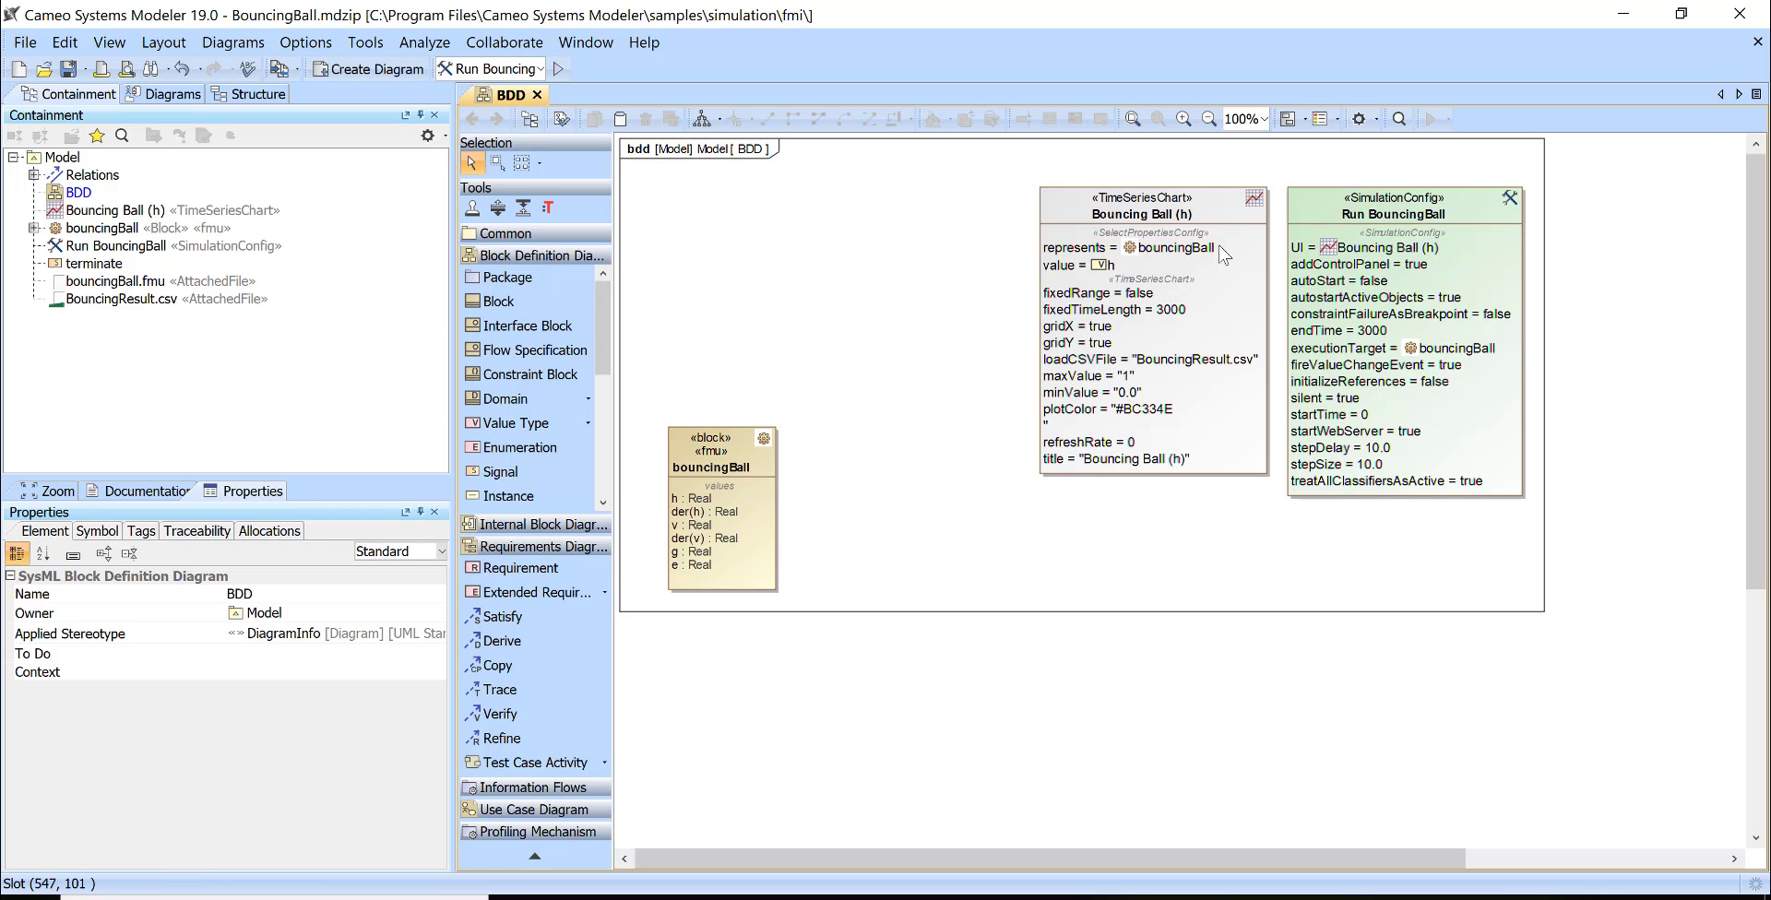
Step: Run Run BouncingBall as a trial simulation, start the session, then terminate it
{"action": "right_click", "coordinate": [1336, 201]}
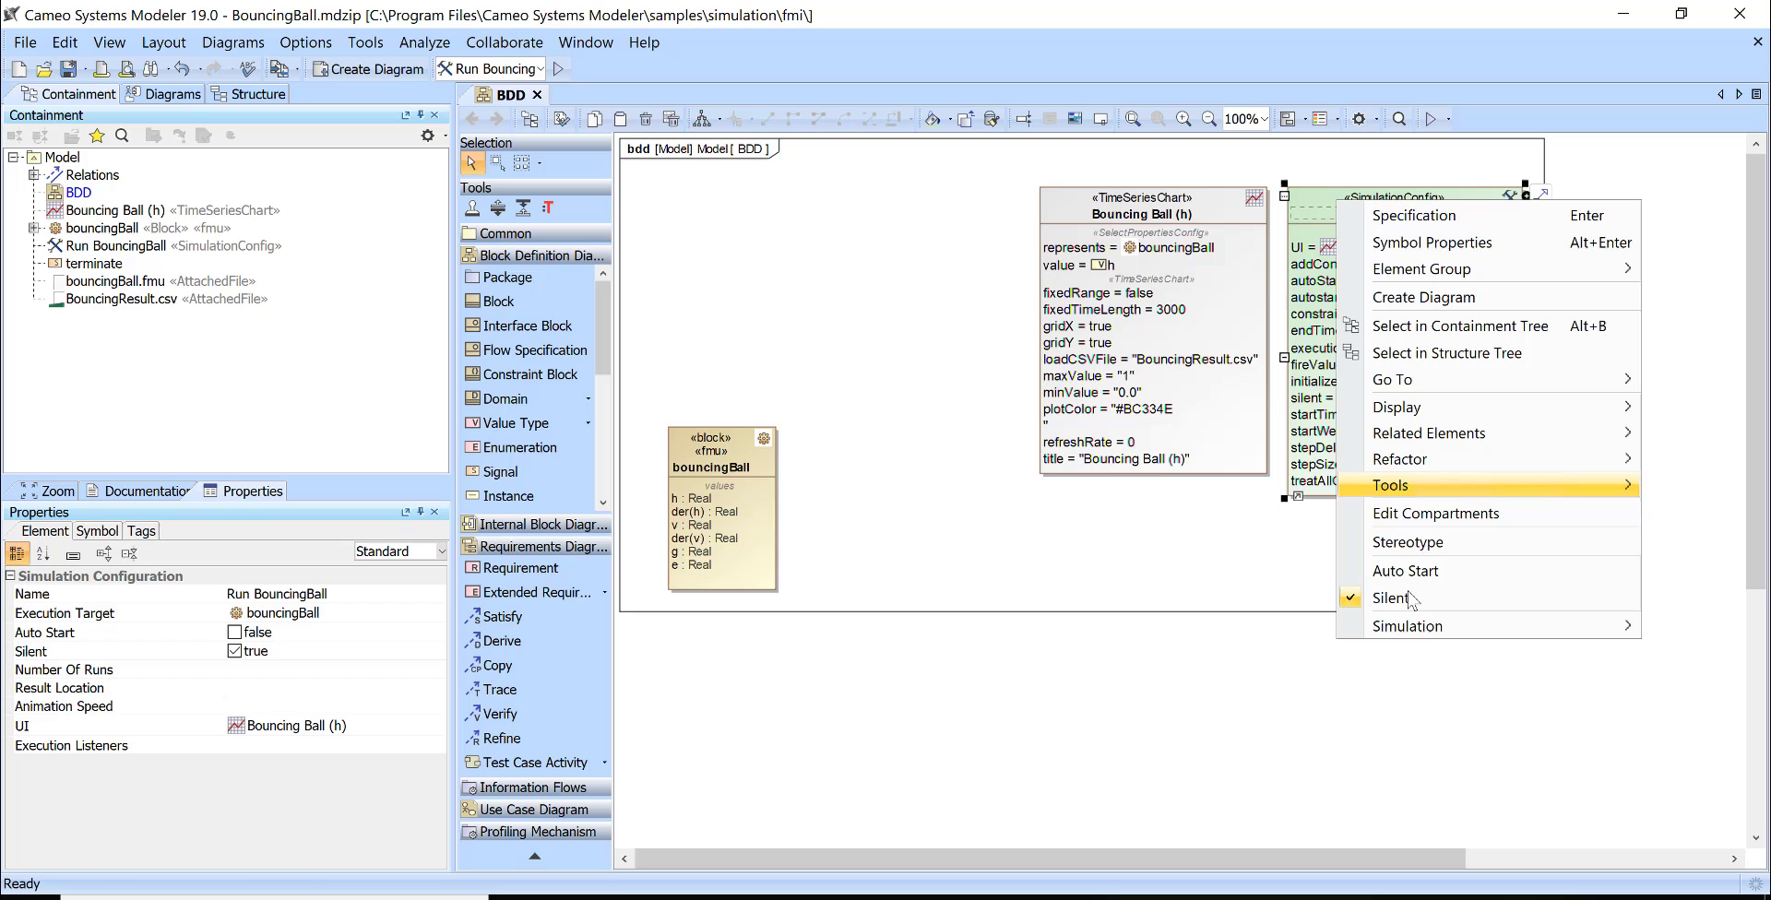
{"action": "mouse_move", "coordinate": [1448, 629]}
{"action": "left_click", "coordinate": [1199, 628]}
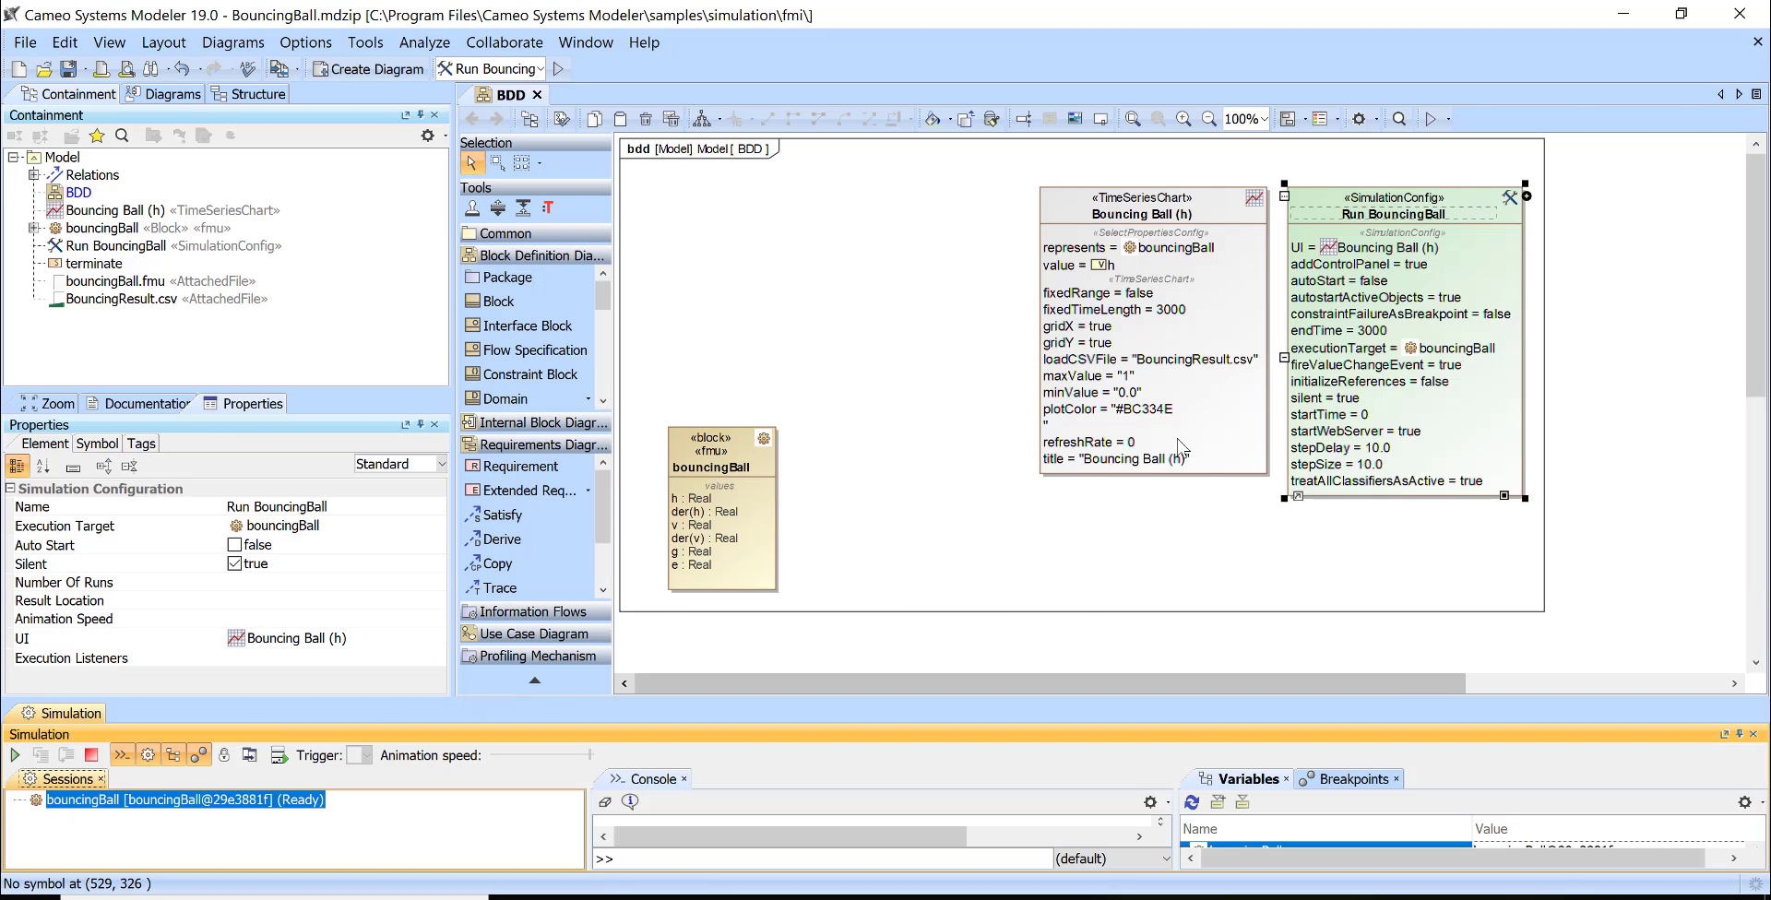
{"action": "left_click", "coordinate": [13, 752]}
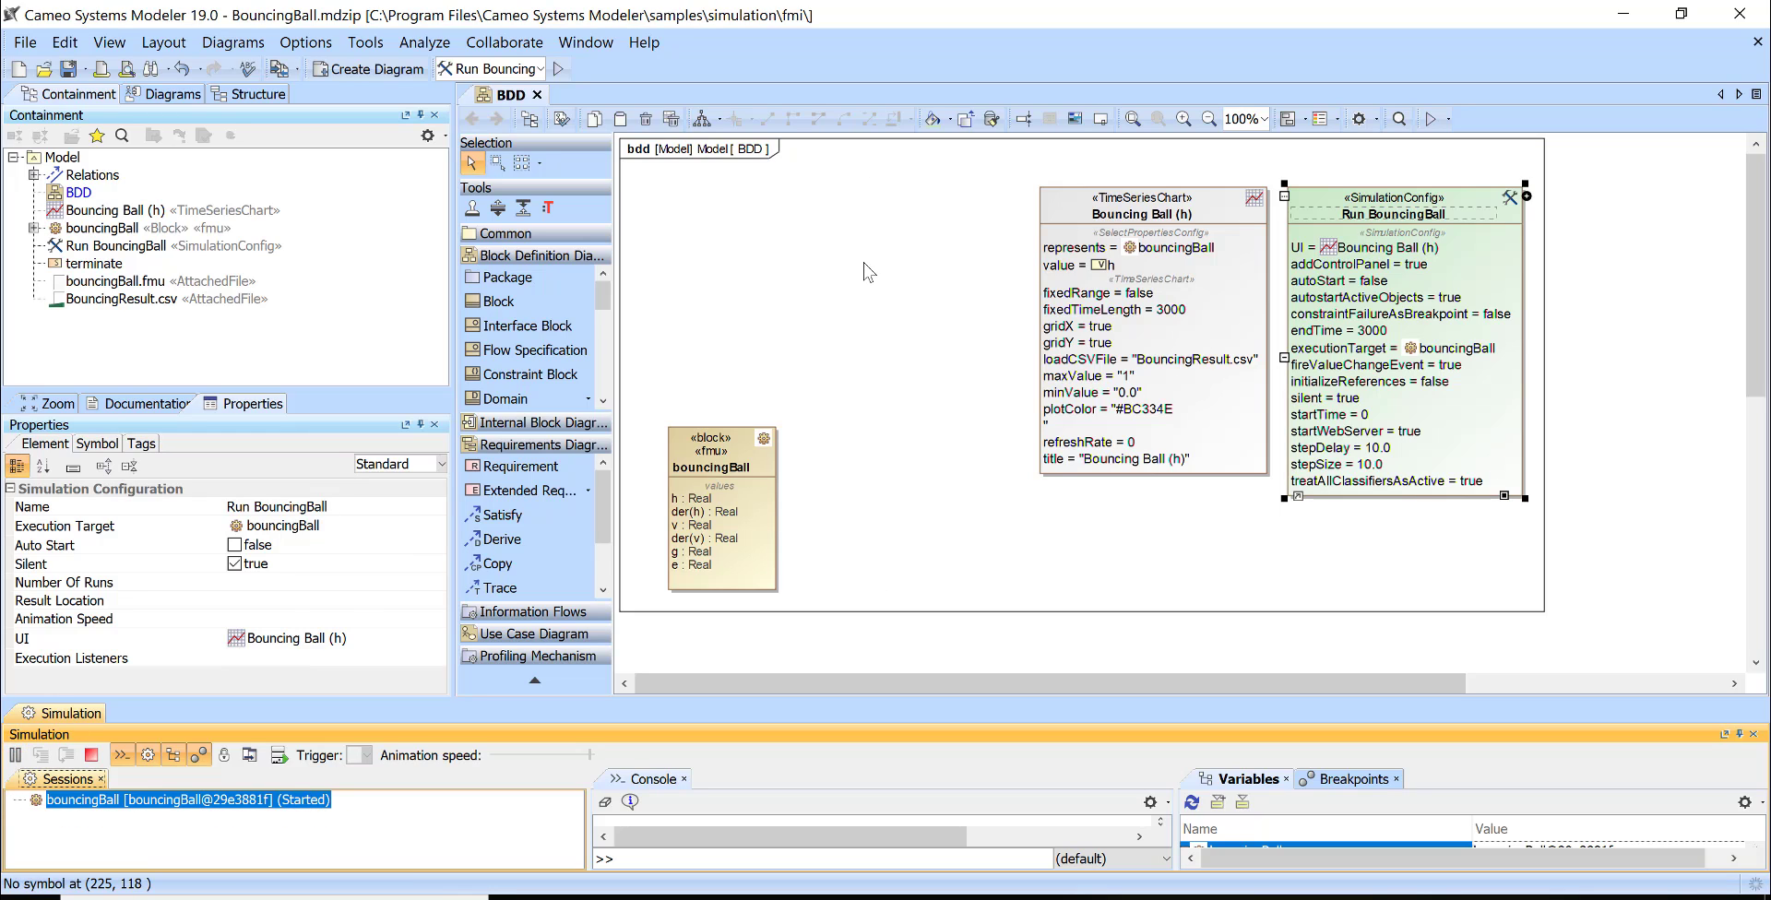
{"action": "left_click", "coordinate": [93, 755]}
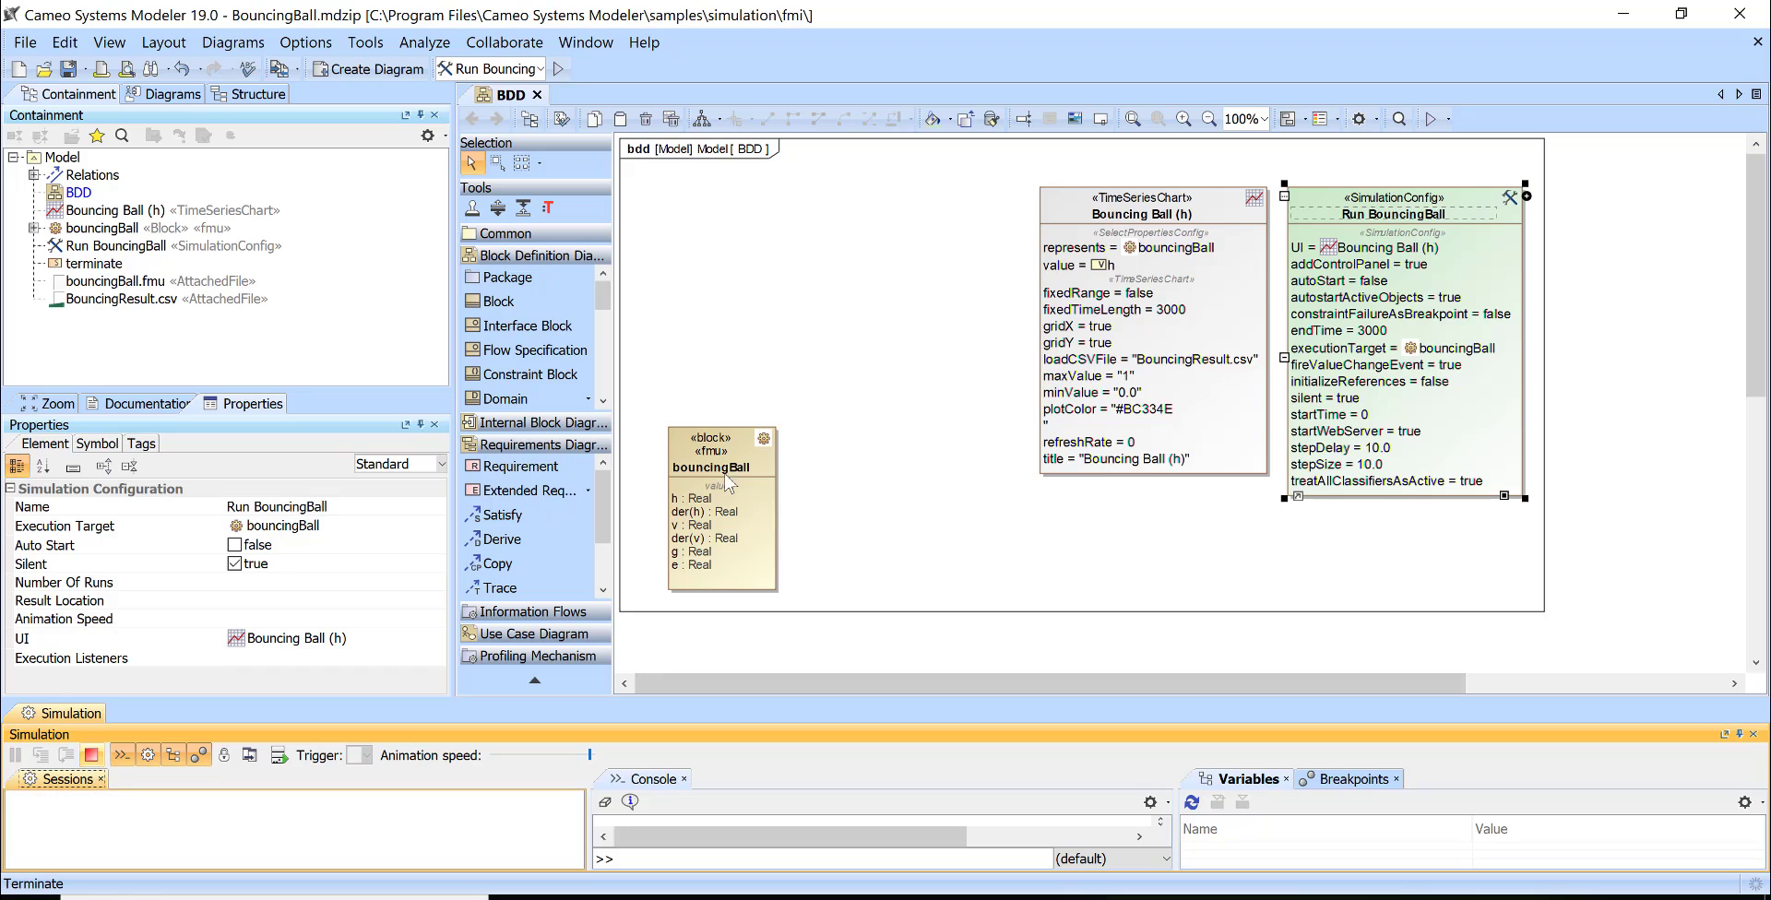
Step: Turn off Start Web Server and Add Control Panel in Run BouncingBall's specification
{"action": "left_click", "coordinate": [1394, 207]}
{"action": "left_click", "coordinate": [1370, 185]}
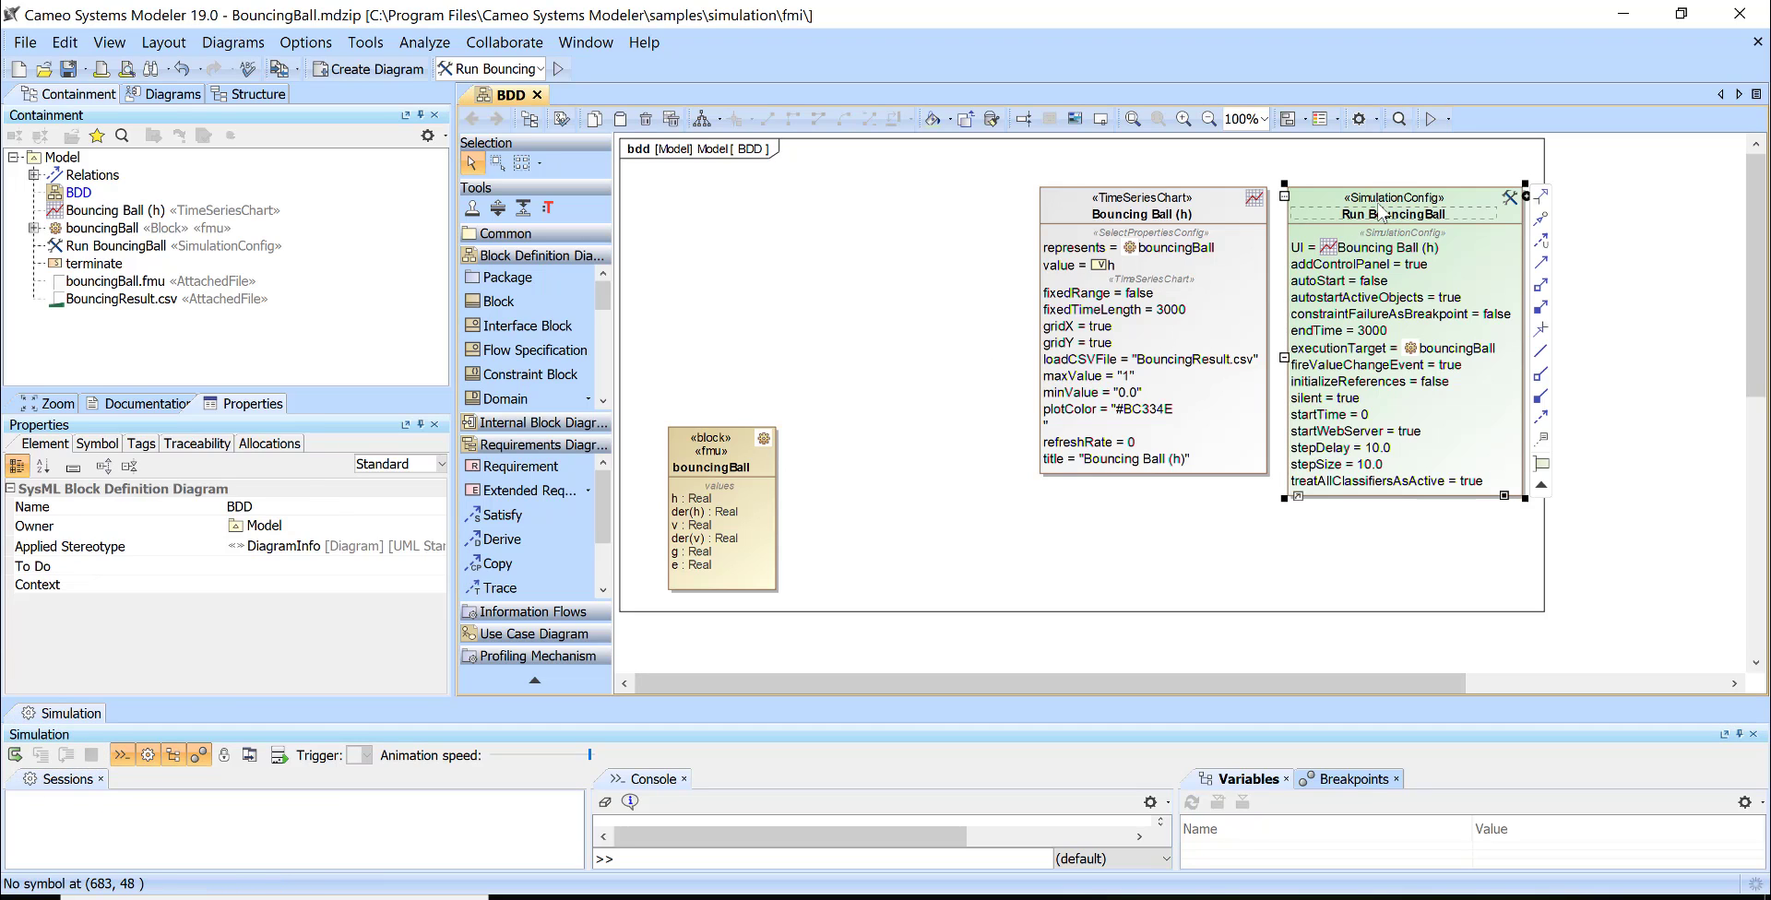
{"action": "left_click", "coordinate": [1381, 212]}
{"action": "double_click", "coordinate": [1381, 212]}
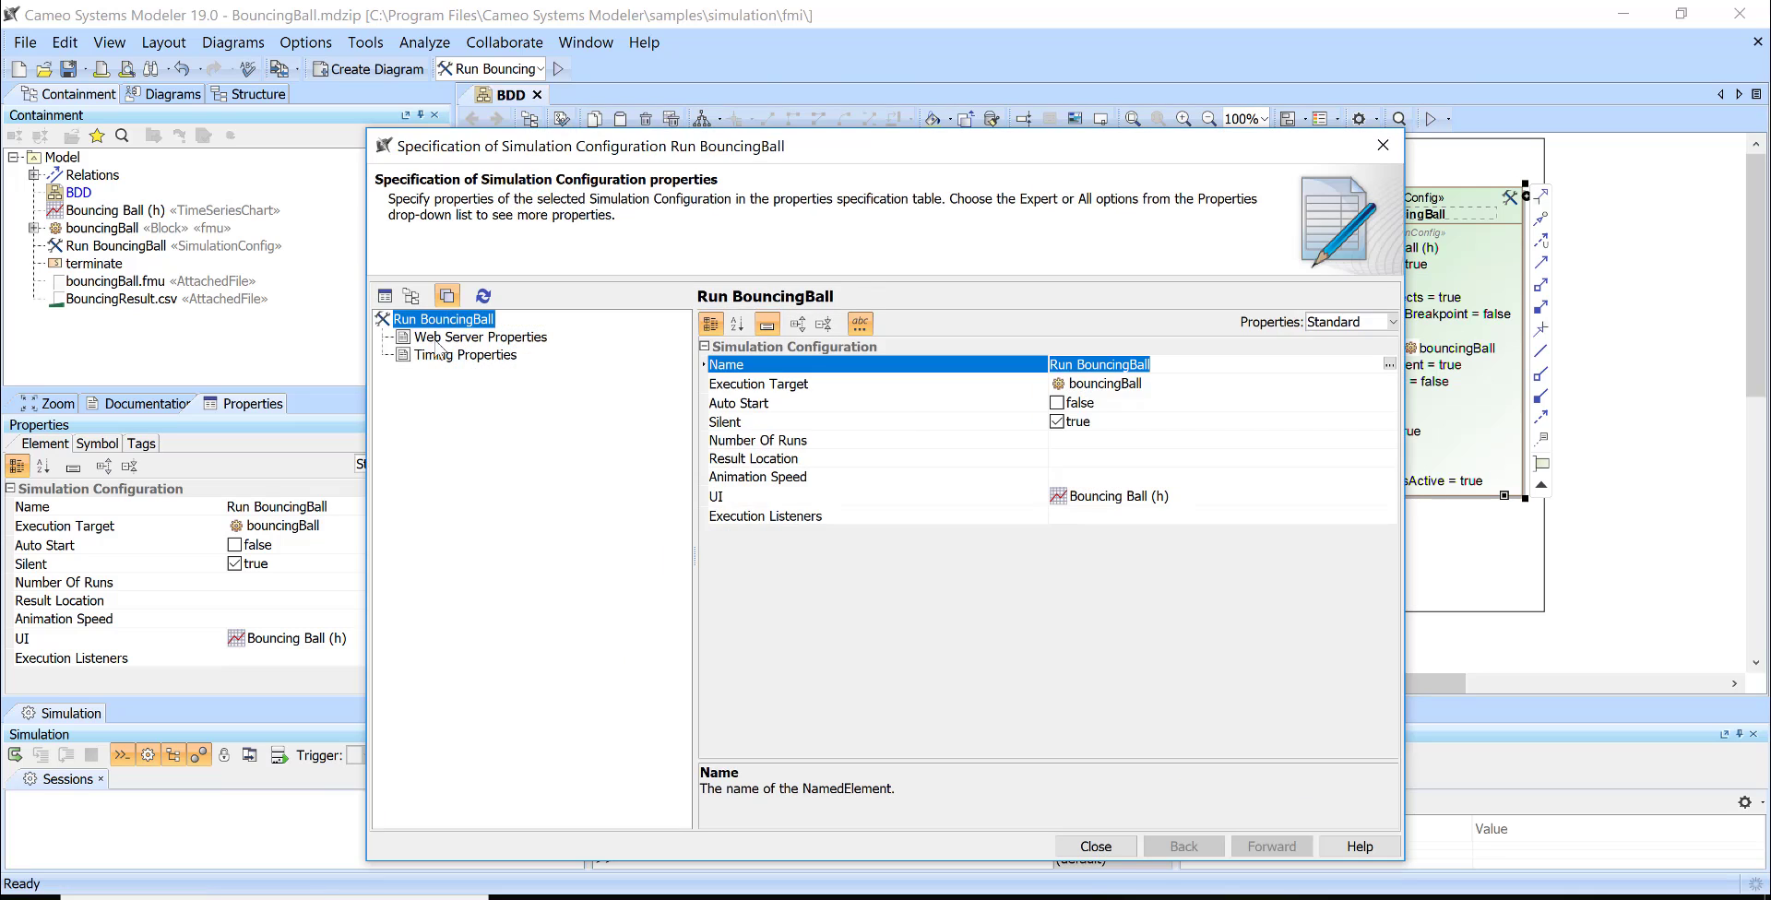
{"action": "key", "text": "Down"}
{"action": "left_click", "coordinate": [1057, 365]}
{"action": "left_click", "coordinate": [1057, 383]}
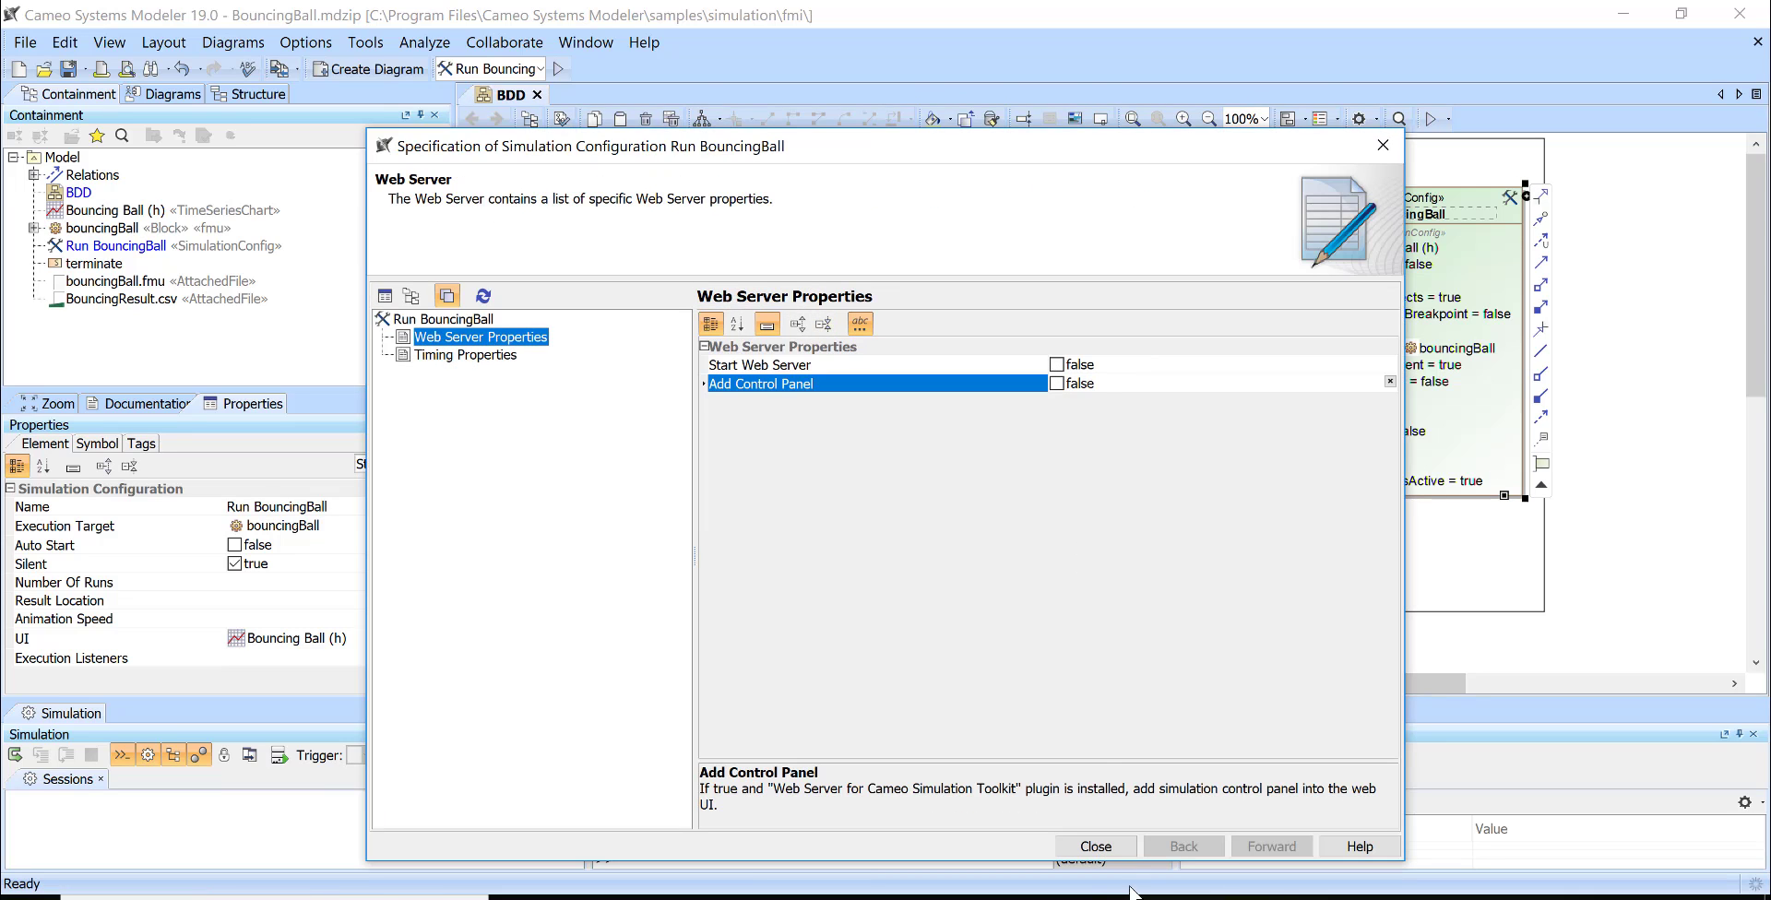
{"action": "left_click", "coordinate": [1095, 847]}
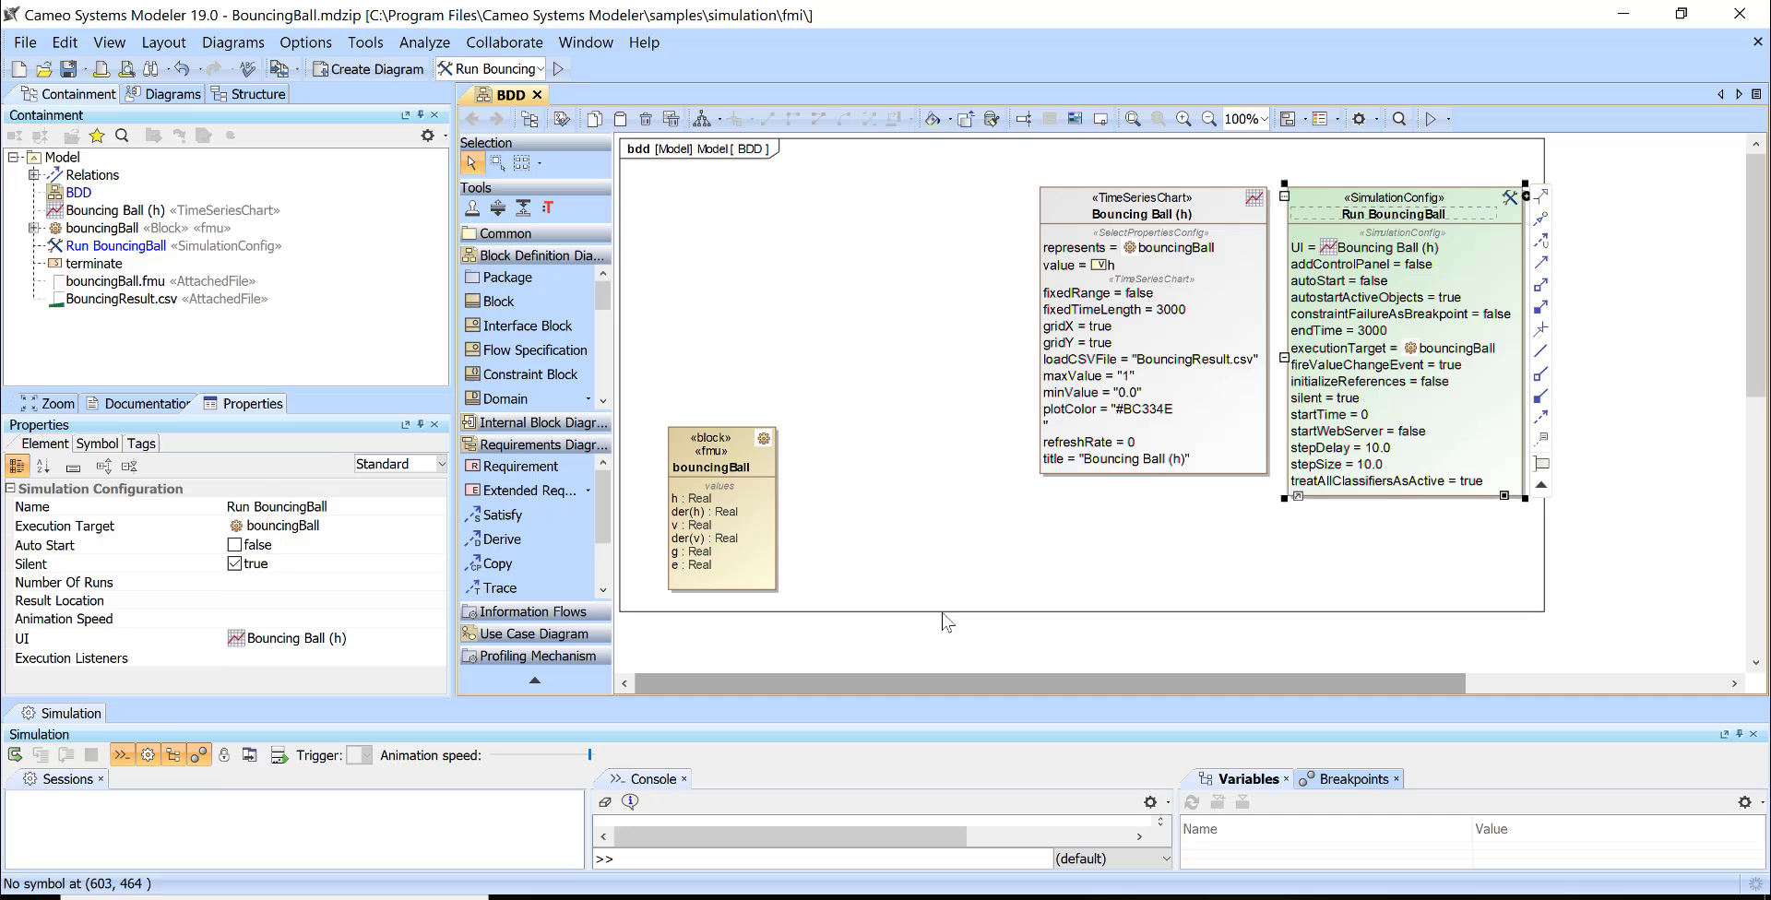
Step: Relaunch the bouncingBall session, move the Bouncing Ball (h) chart aside, and start plotting h
{"action": "left_click", "coordinate": [15, 756]}
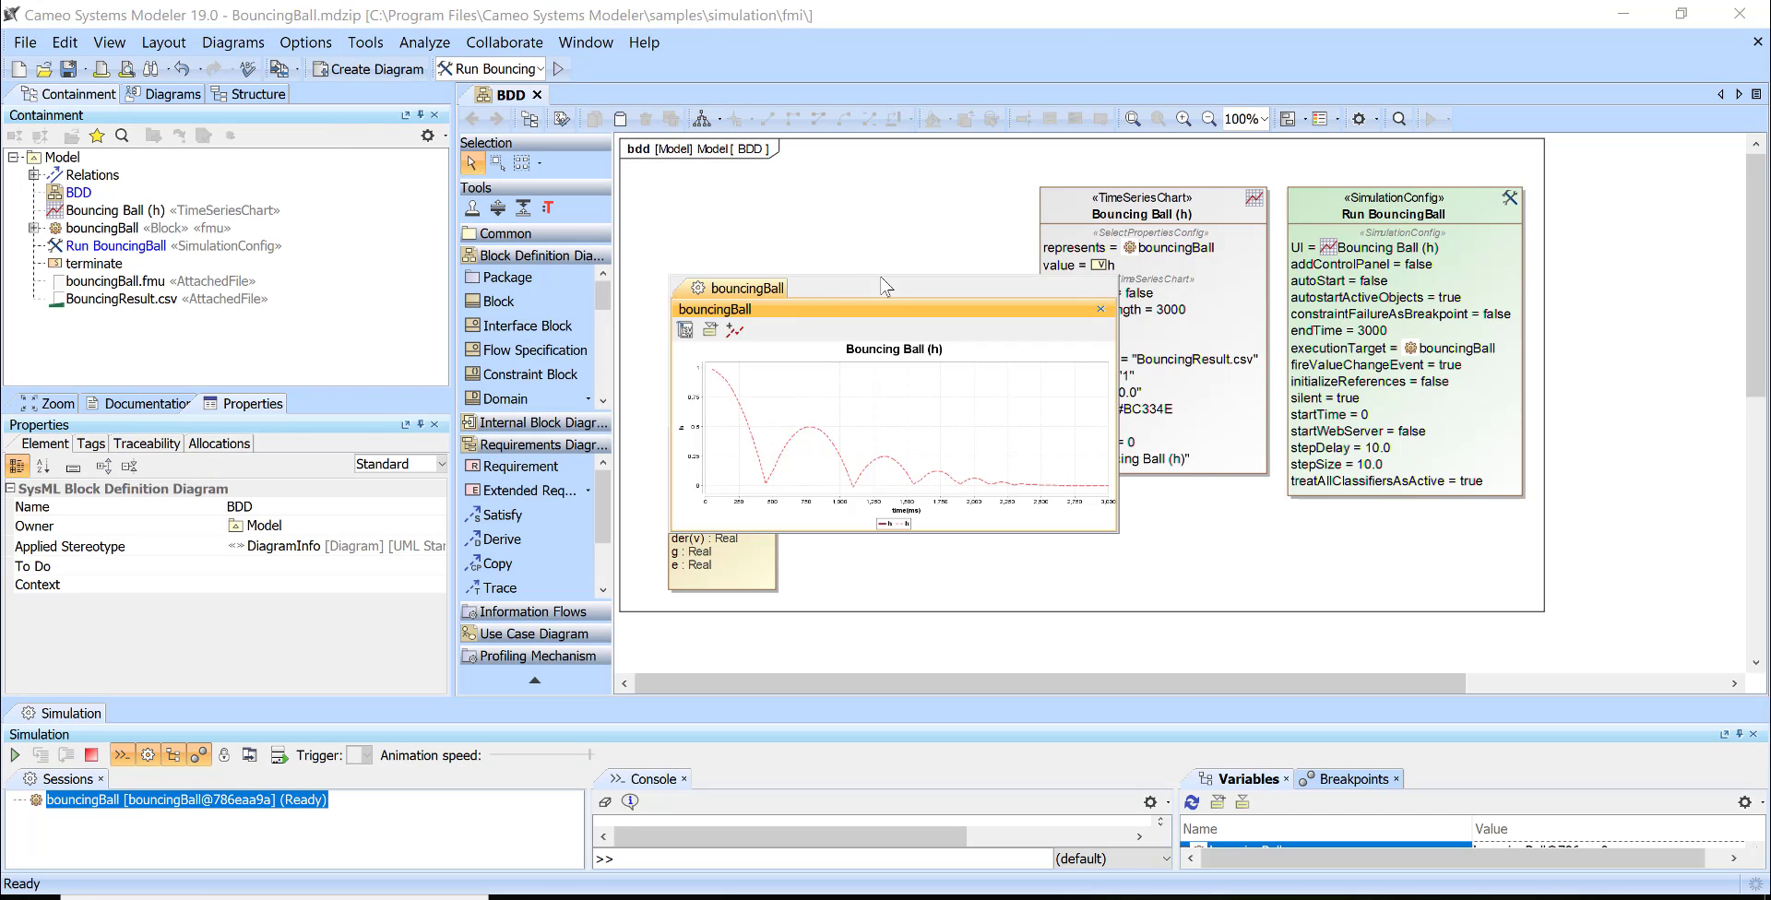
{"action": "left_click_drag", "start_coordinate": [880, 275], "coordinate": [1079, 361]}
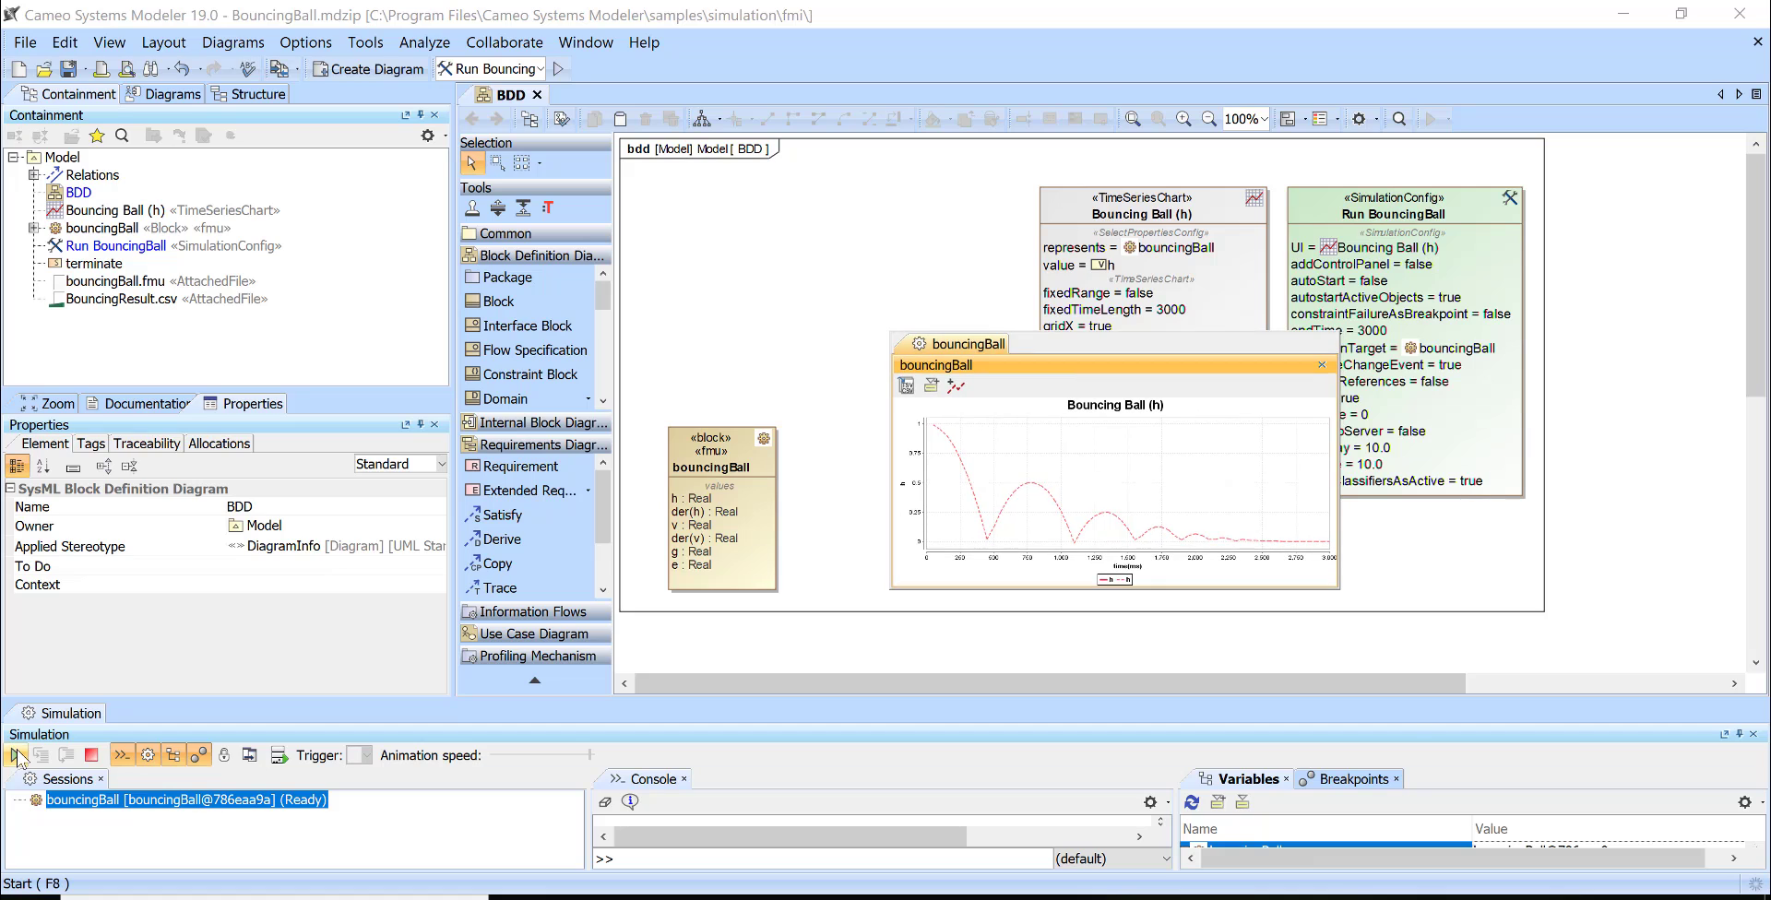
{"action": "left_click", "coordinate": [17, 759]}
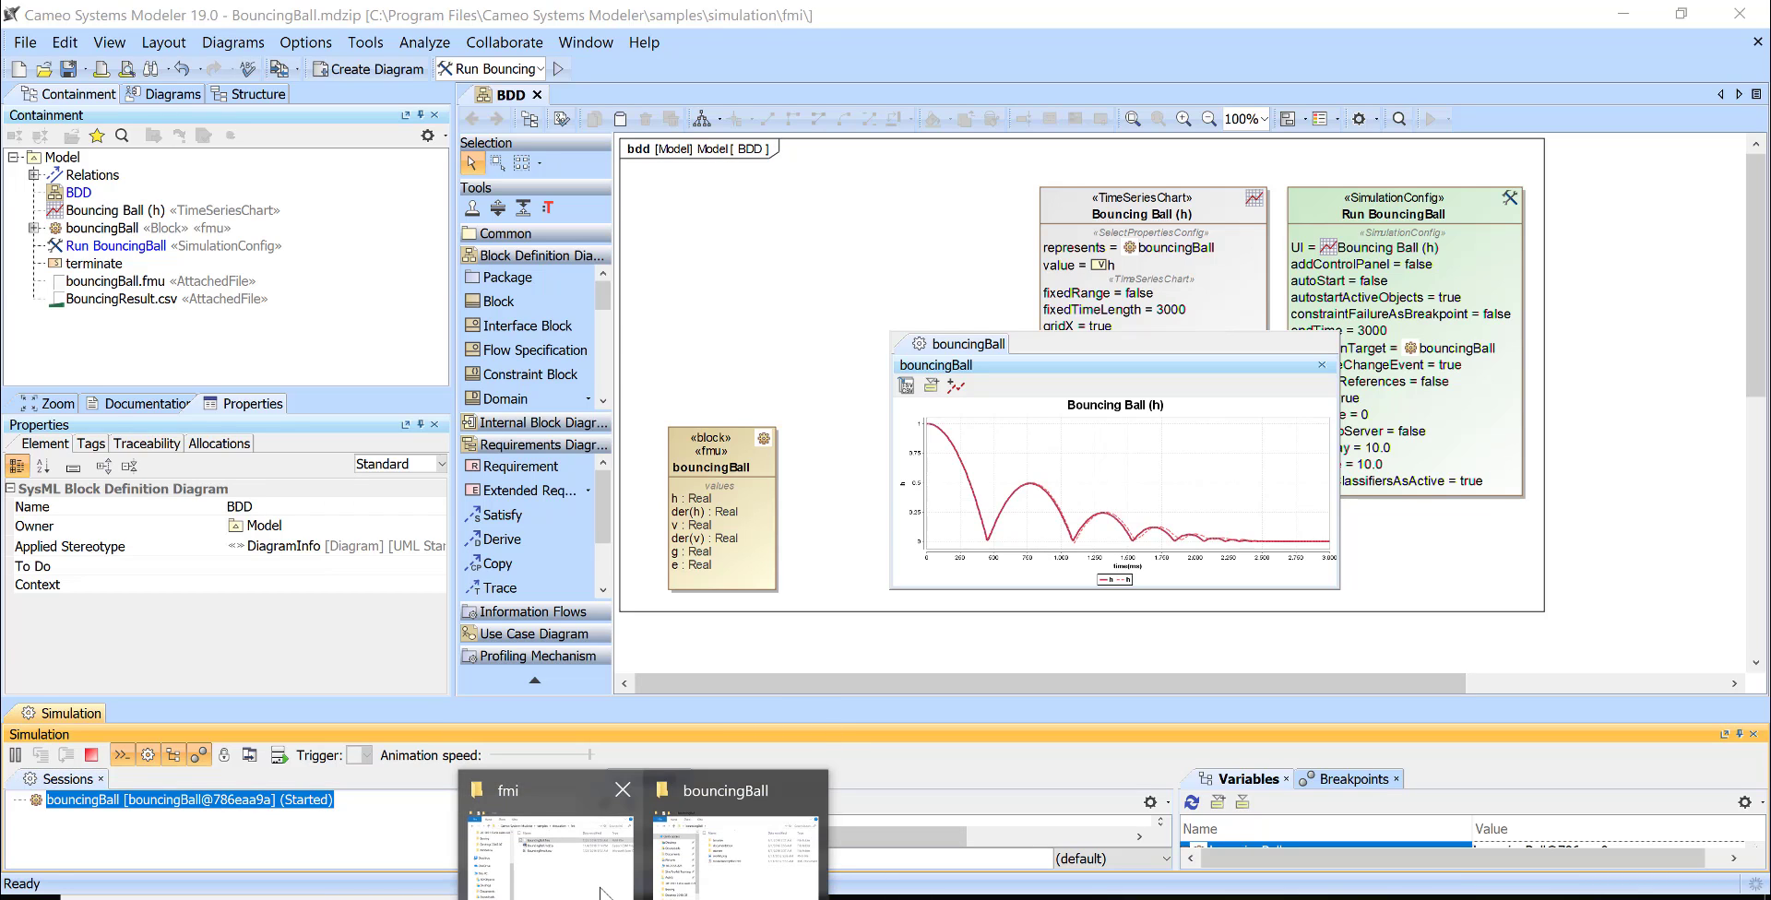
Step: Close the simulation chart and place the fmi folder with bouncingBall.fmu beside the BDD
{"action": "left_click", "coordinate": [603, 893]}
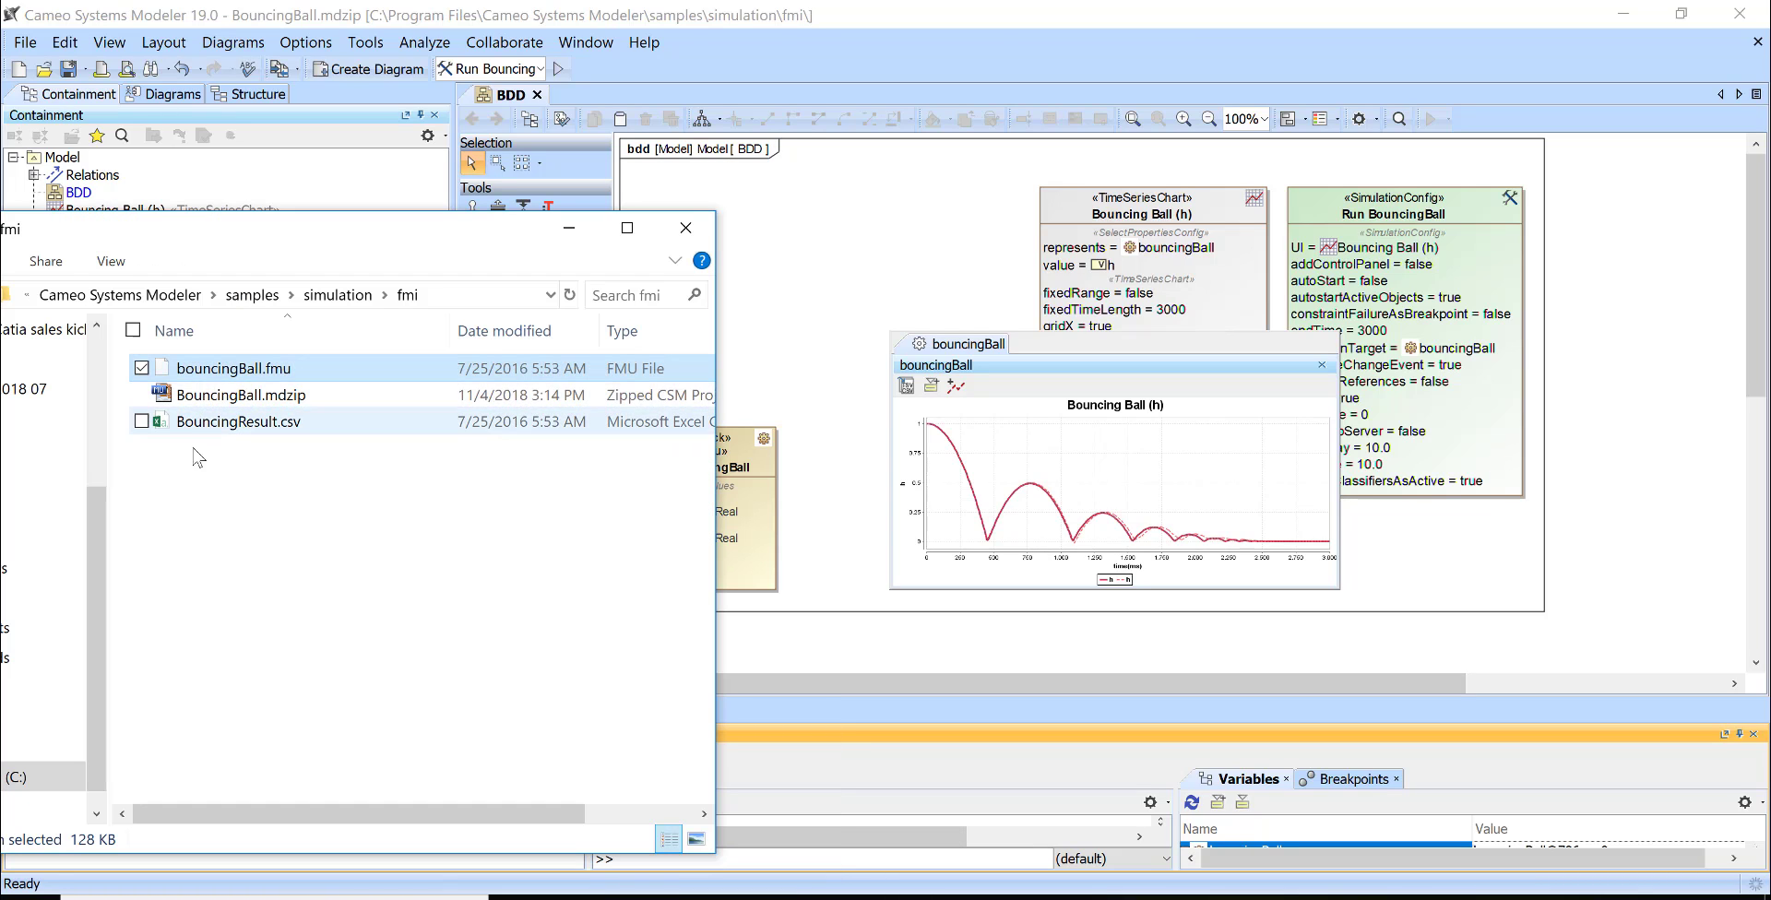
{"action": "left_click_drag", "start_coordinate": [235, 258], "coordinate": [278, 252]}
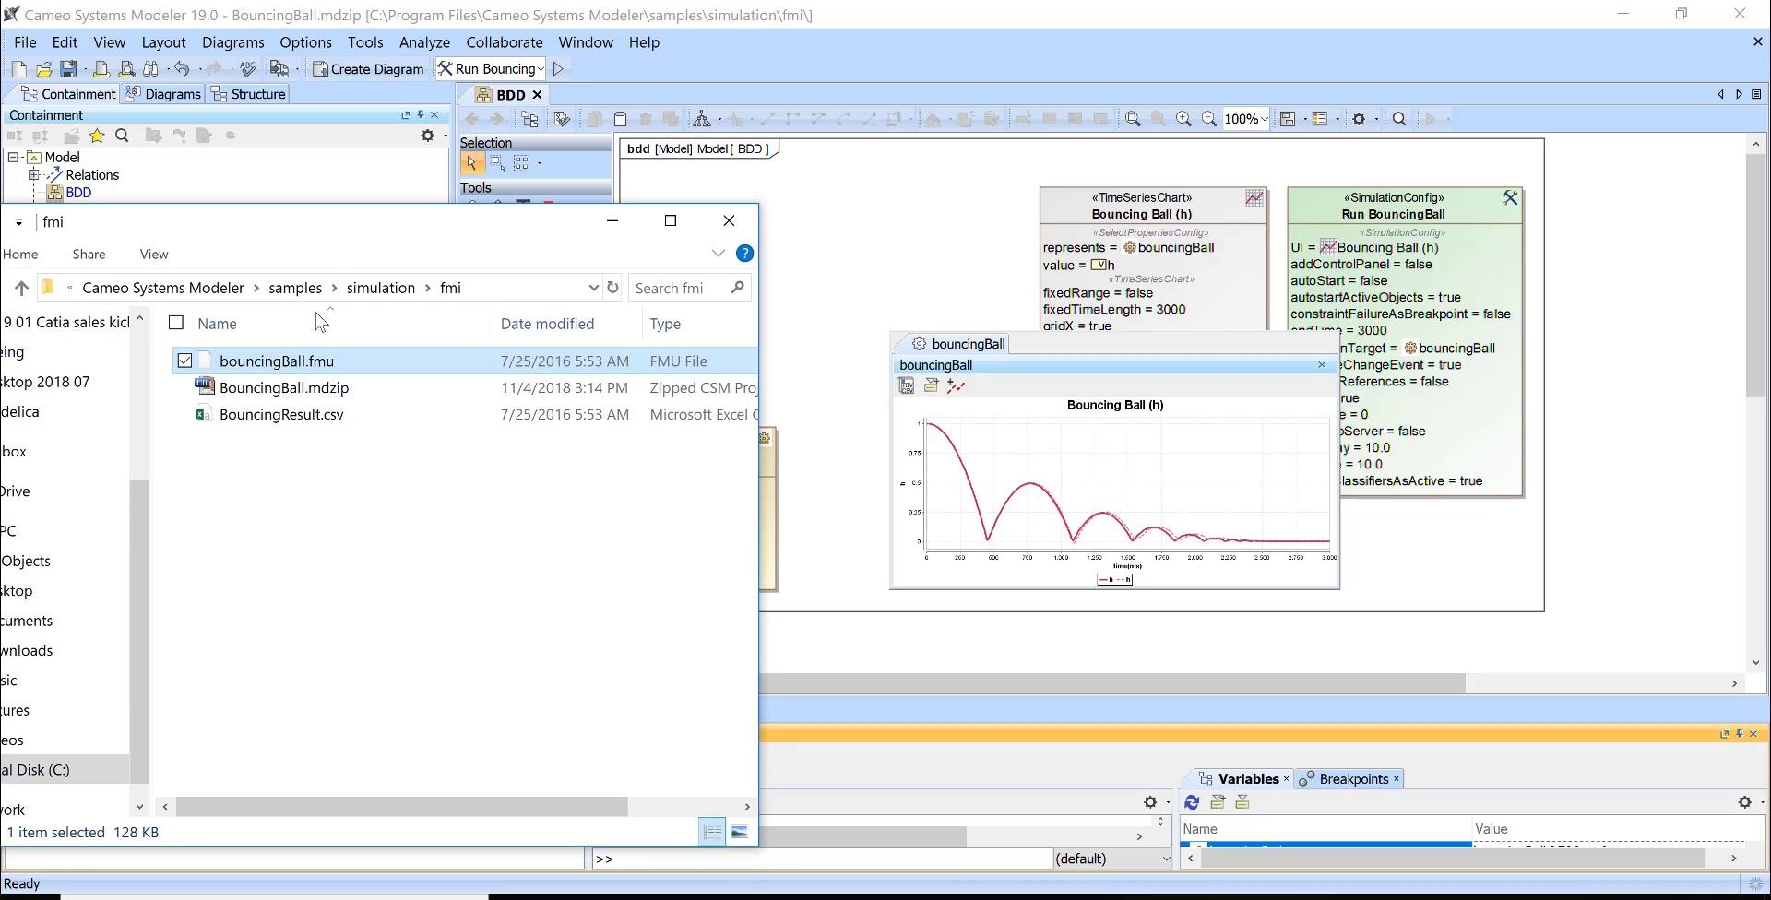
{"action": "left_click", "coordinate": [1321, 365]}
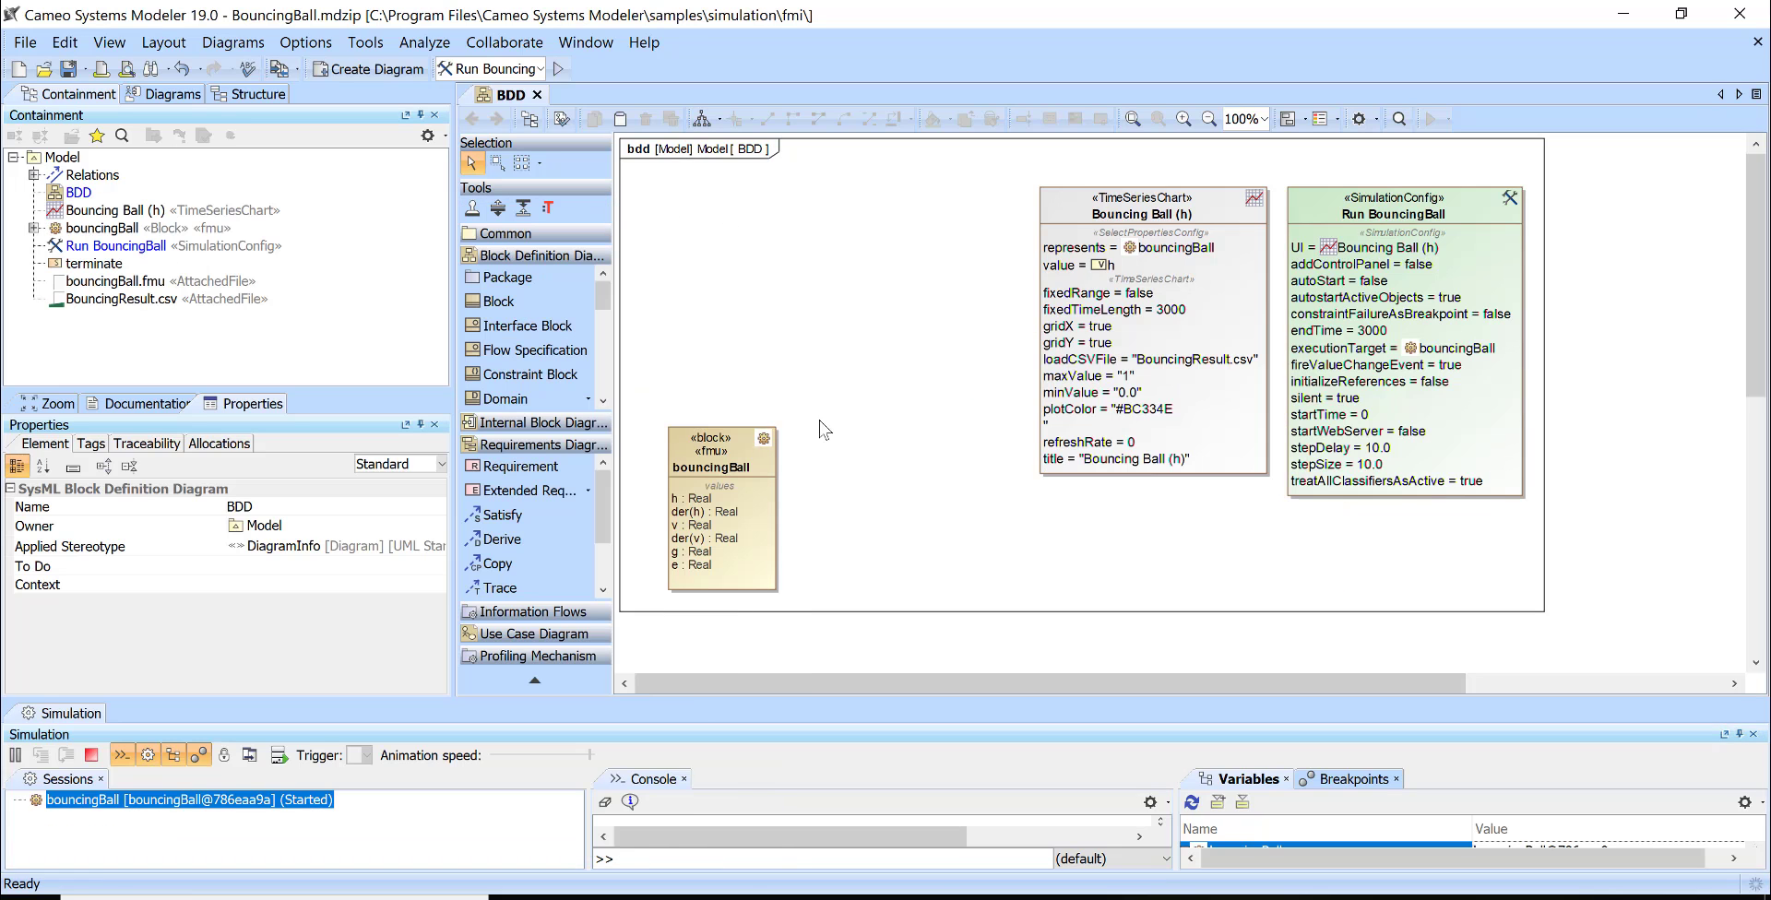
{"action": "left_click", "coordinate": [535, 830]}
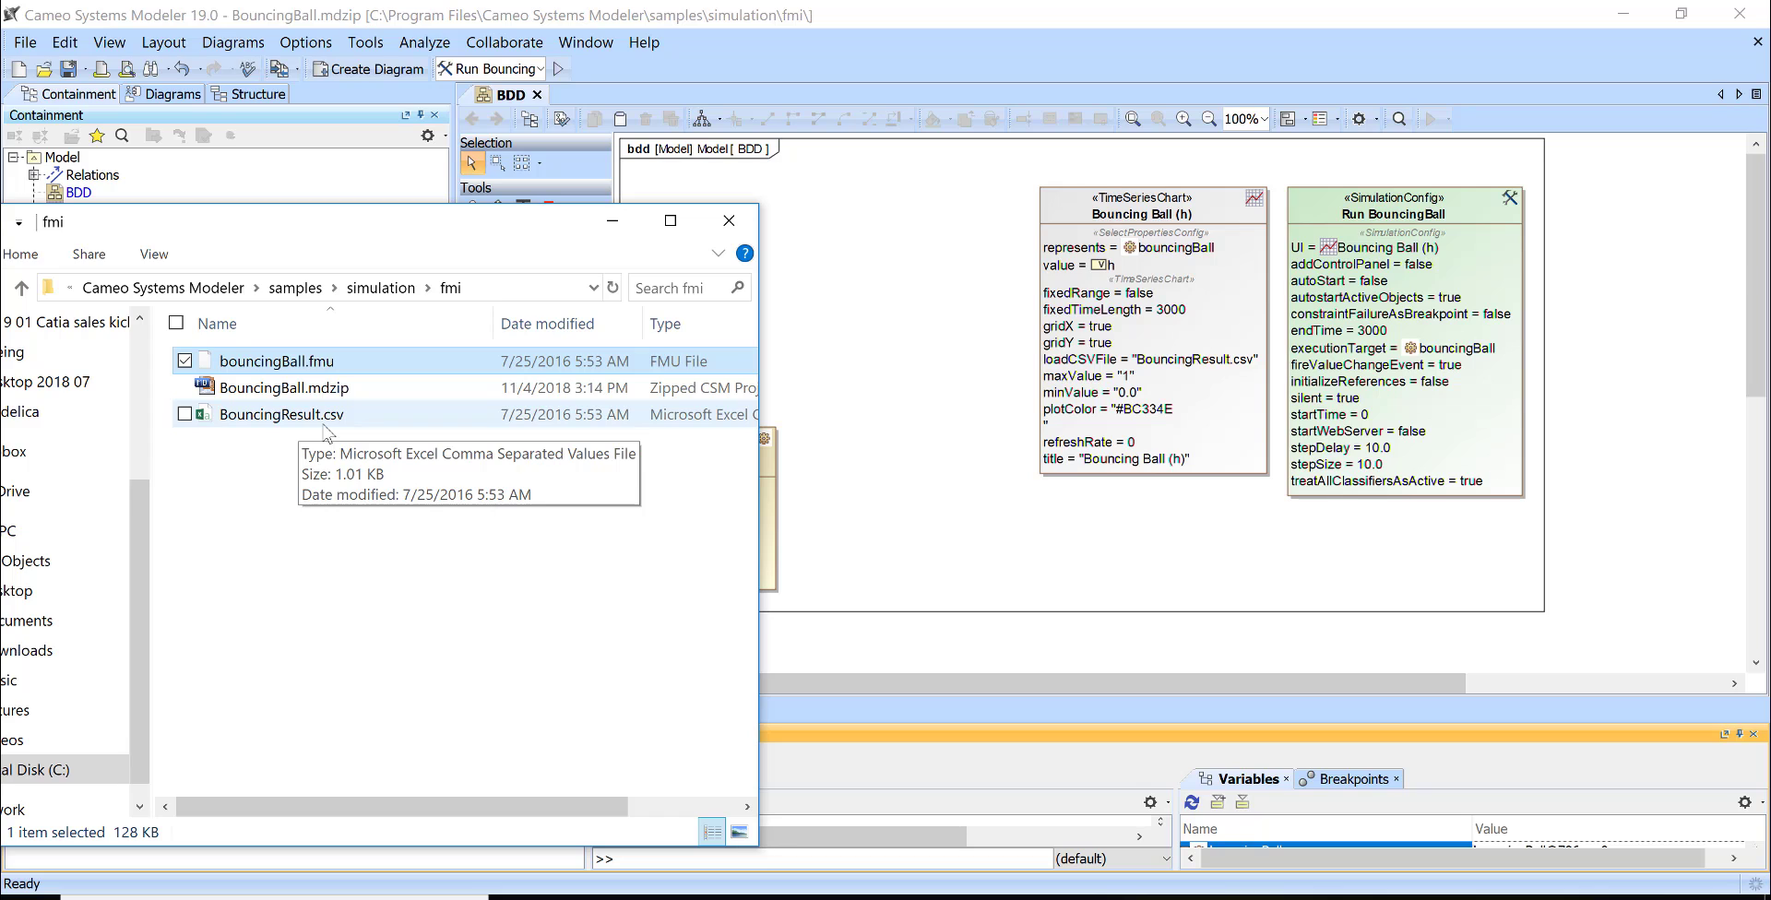
{"action": "scroll", "coordinate": [811, 517], "scroll_direction": "down", "scroll_amount": 3}
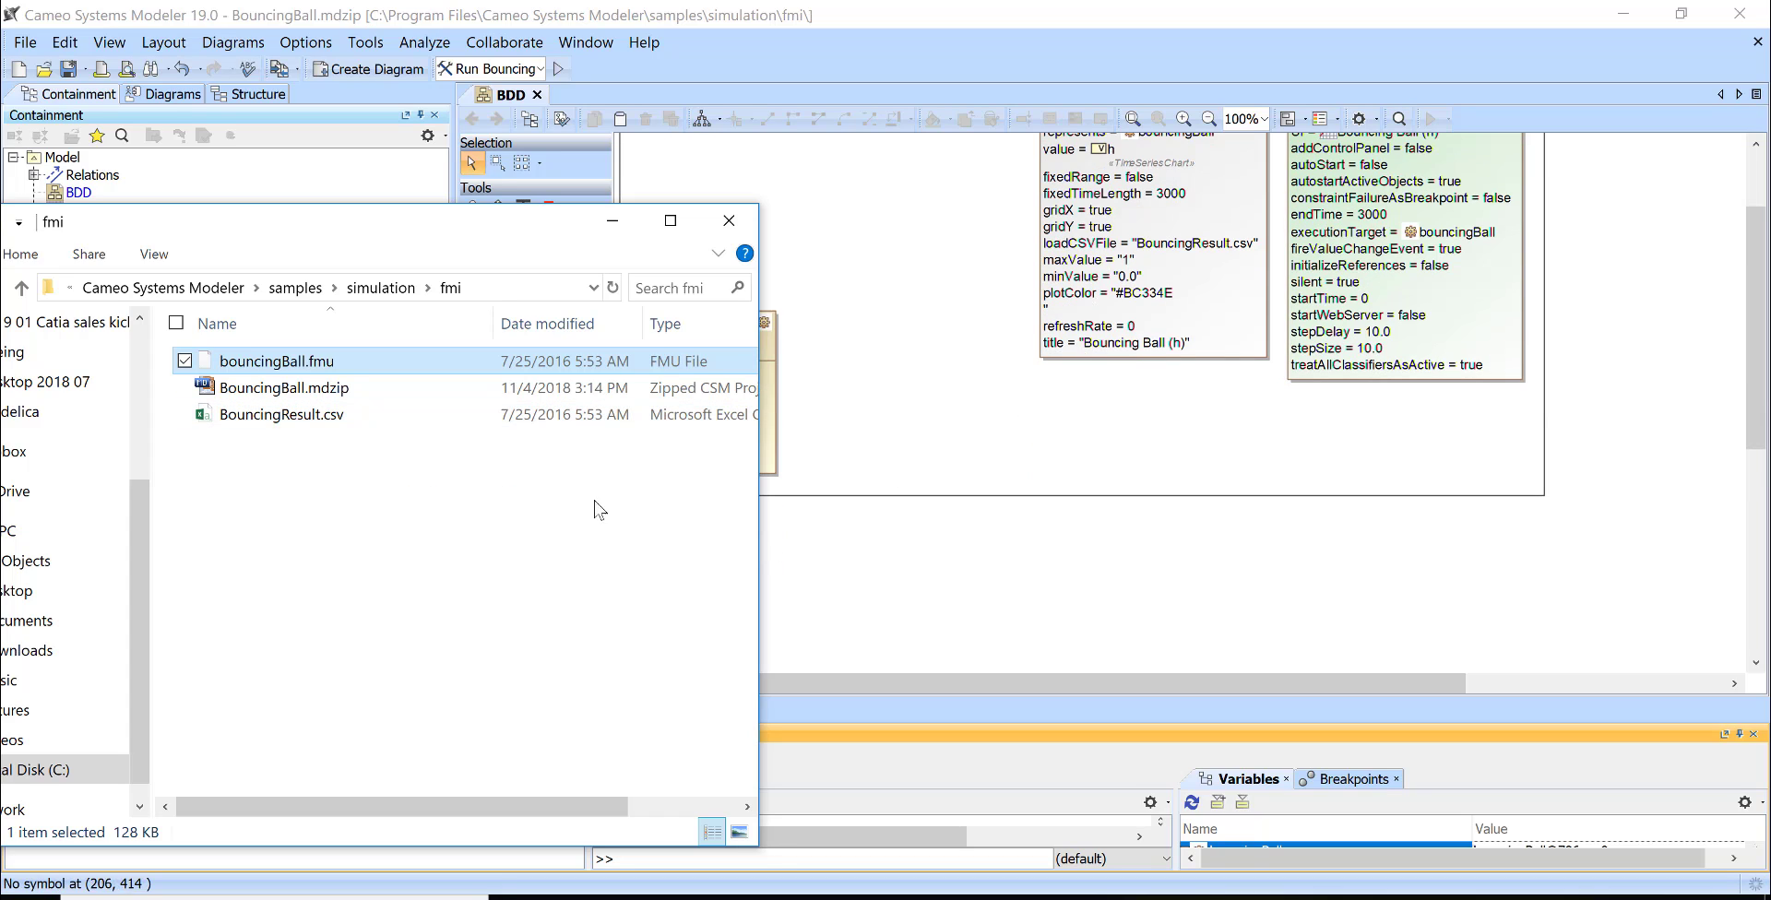
{"action": "scroll", "coordinate": [1095, 443], "scroll_direction": "up", "scroll_amount": 2}
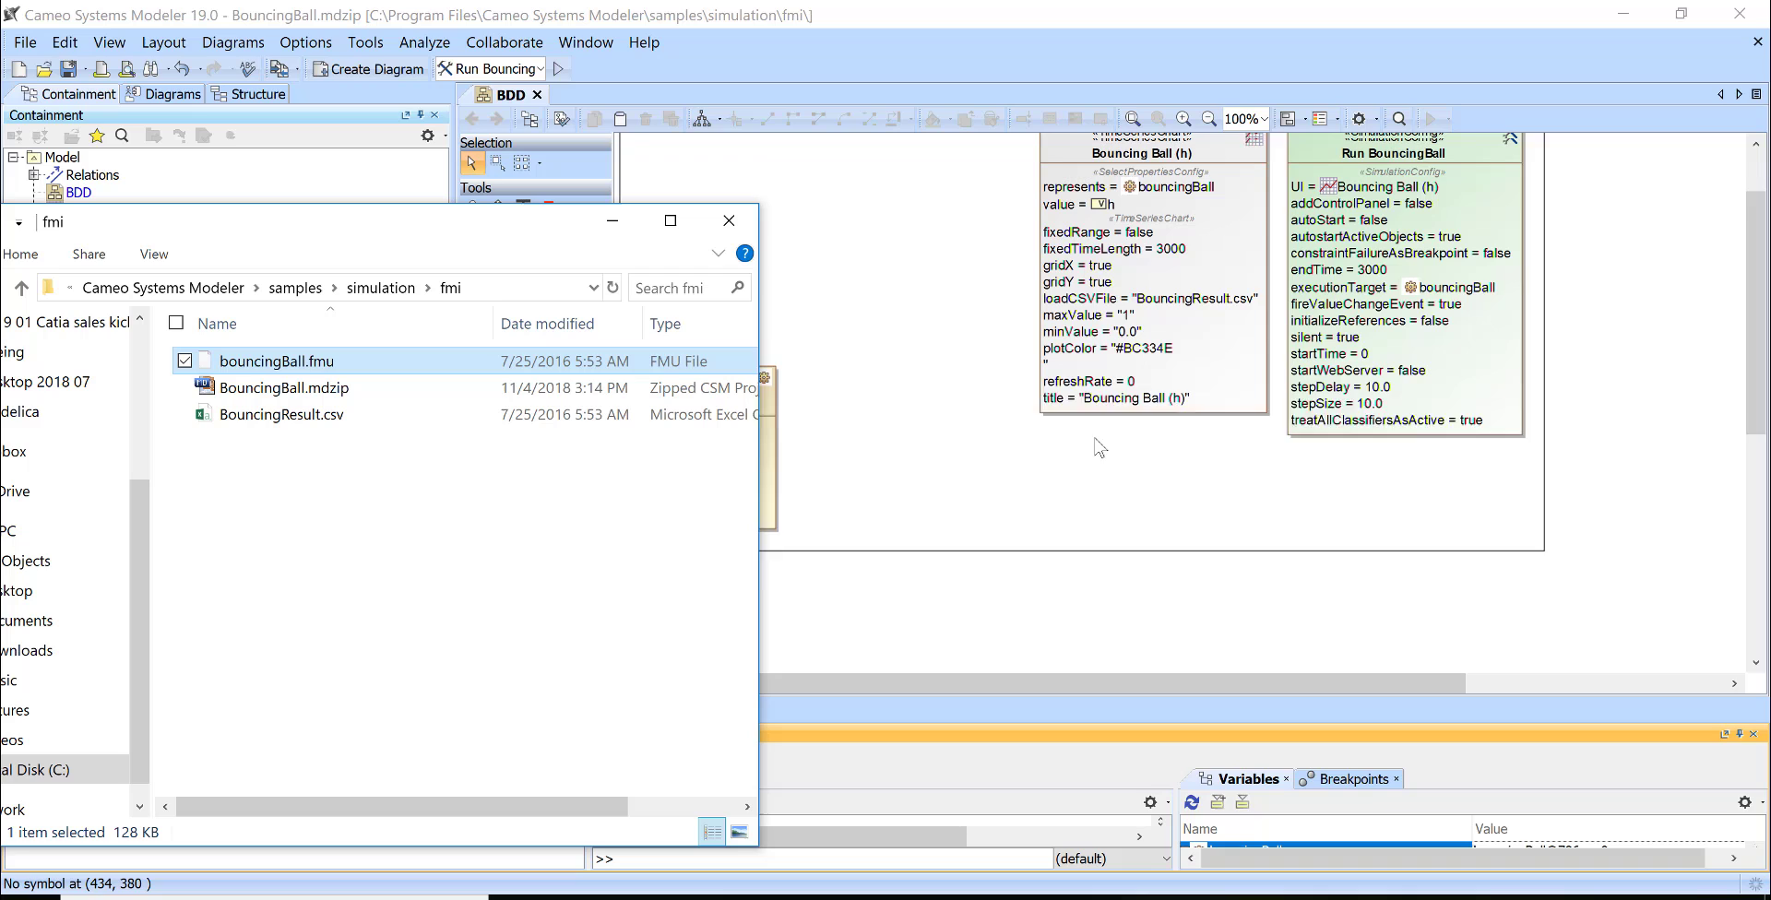
{"action": "scroll", "coordinate": [984, 418], "scroll_direction": "down", "scroll_amount": 4}
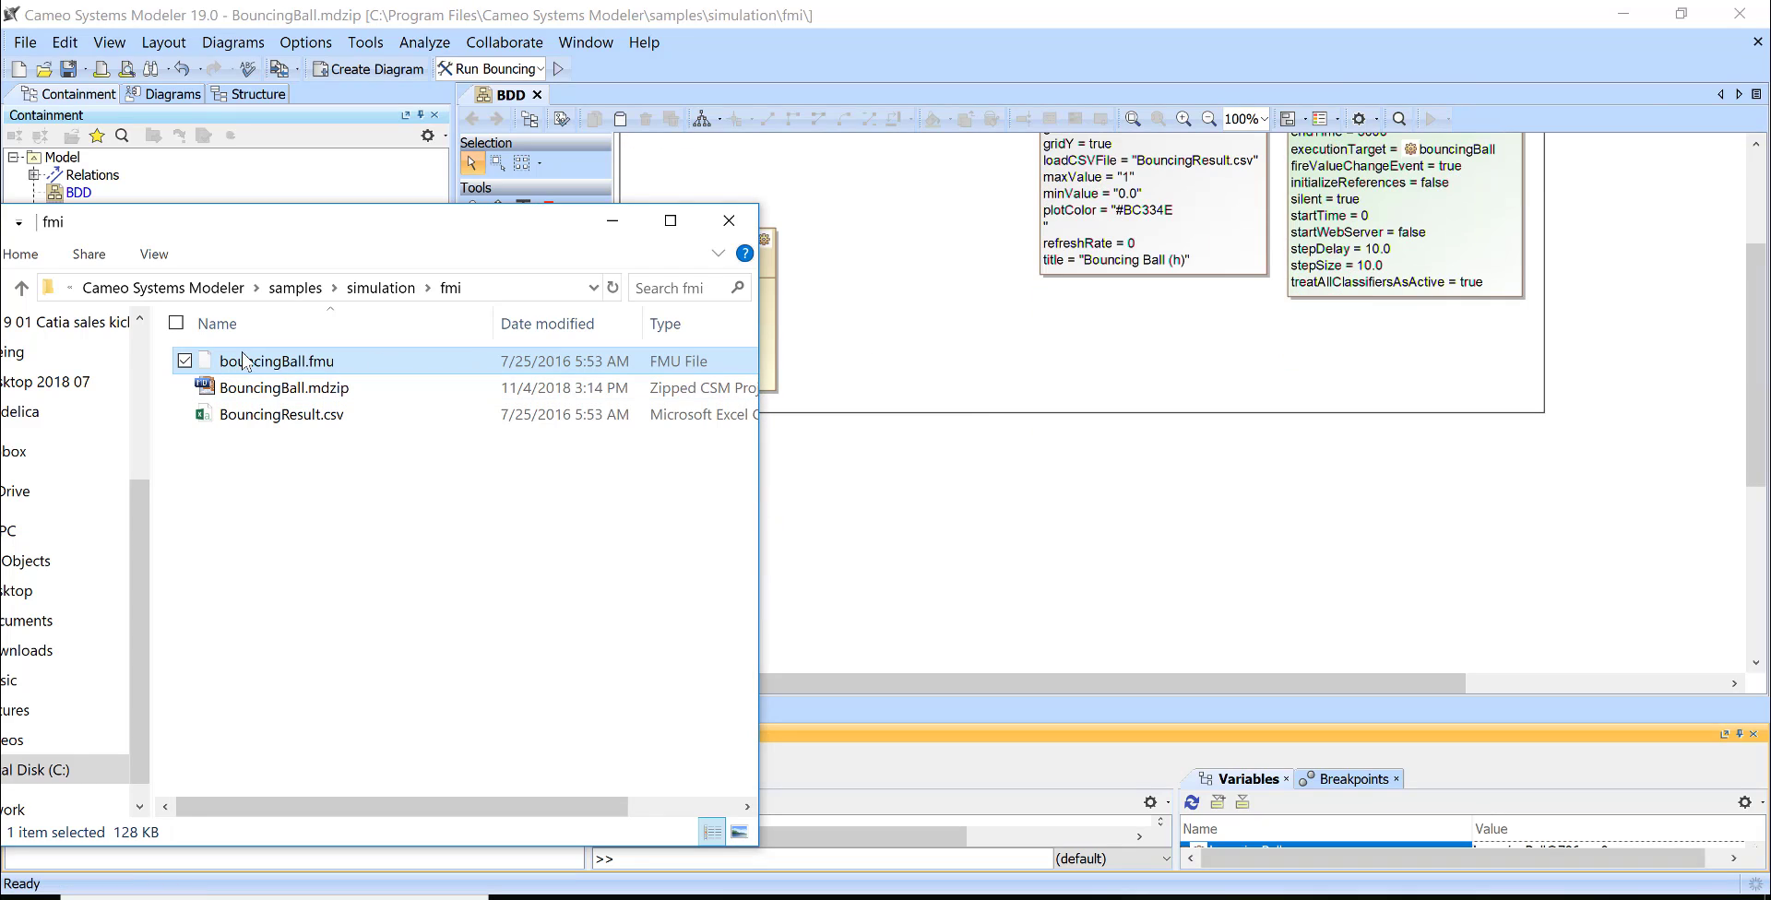
Step: Drop bouncingBall.fmu from Explorer onto the BDD, creating the «fmu» block bouncingBall1
{"action": "left_click_drag", "start_coordinate": [255, 360], "coordinate": [1113, 374]}
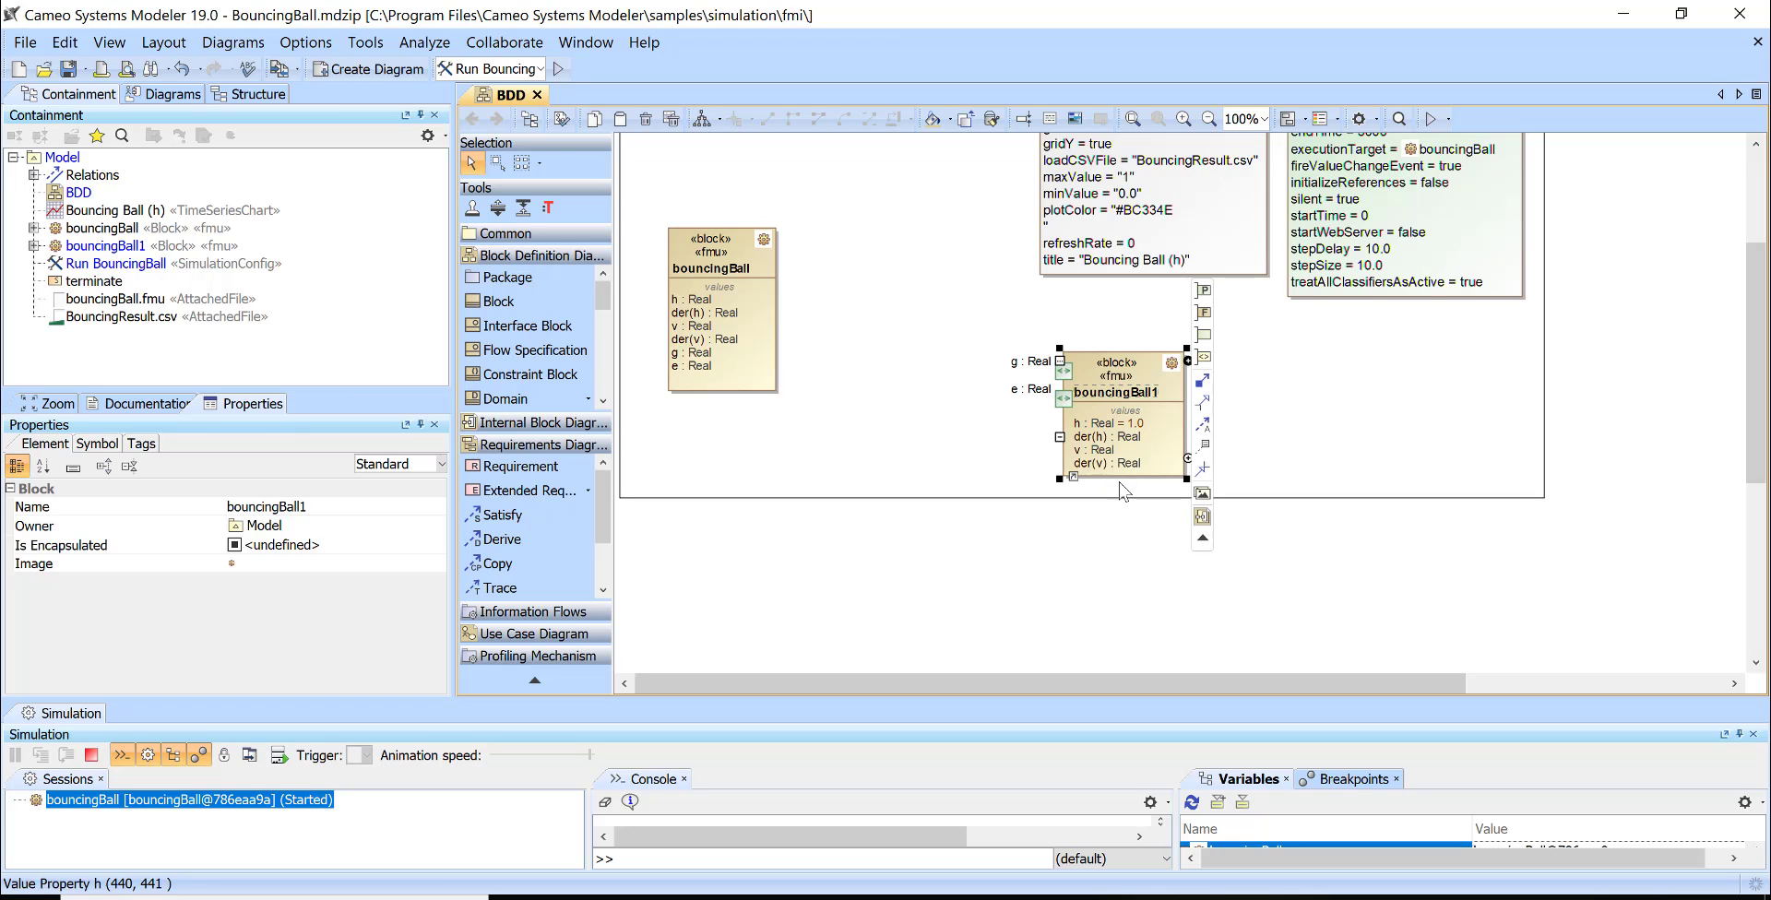
Step: Shift bouncingBall1 left and make it Run BouncingBall's execution target, replacing the old one
{"action": "left_click_drag", "start_coordinate": [1127, 461], "coordinate": [1088, 462]}
{"action": "left_click", "coordinate": [1018, 661]}
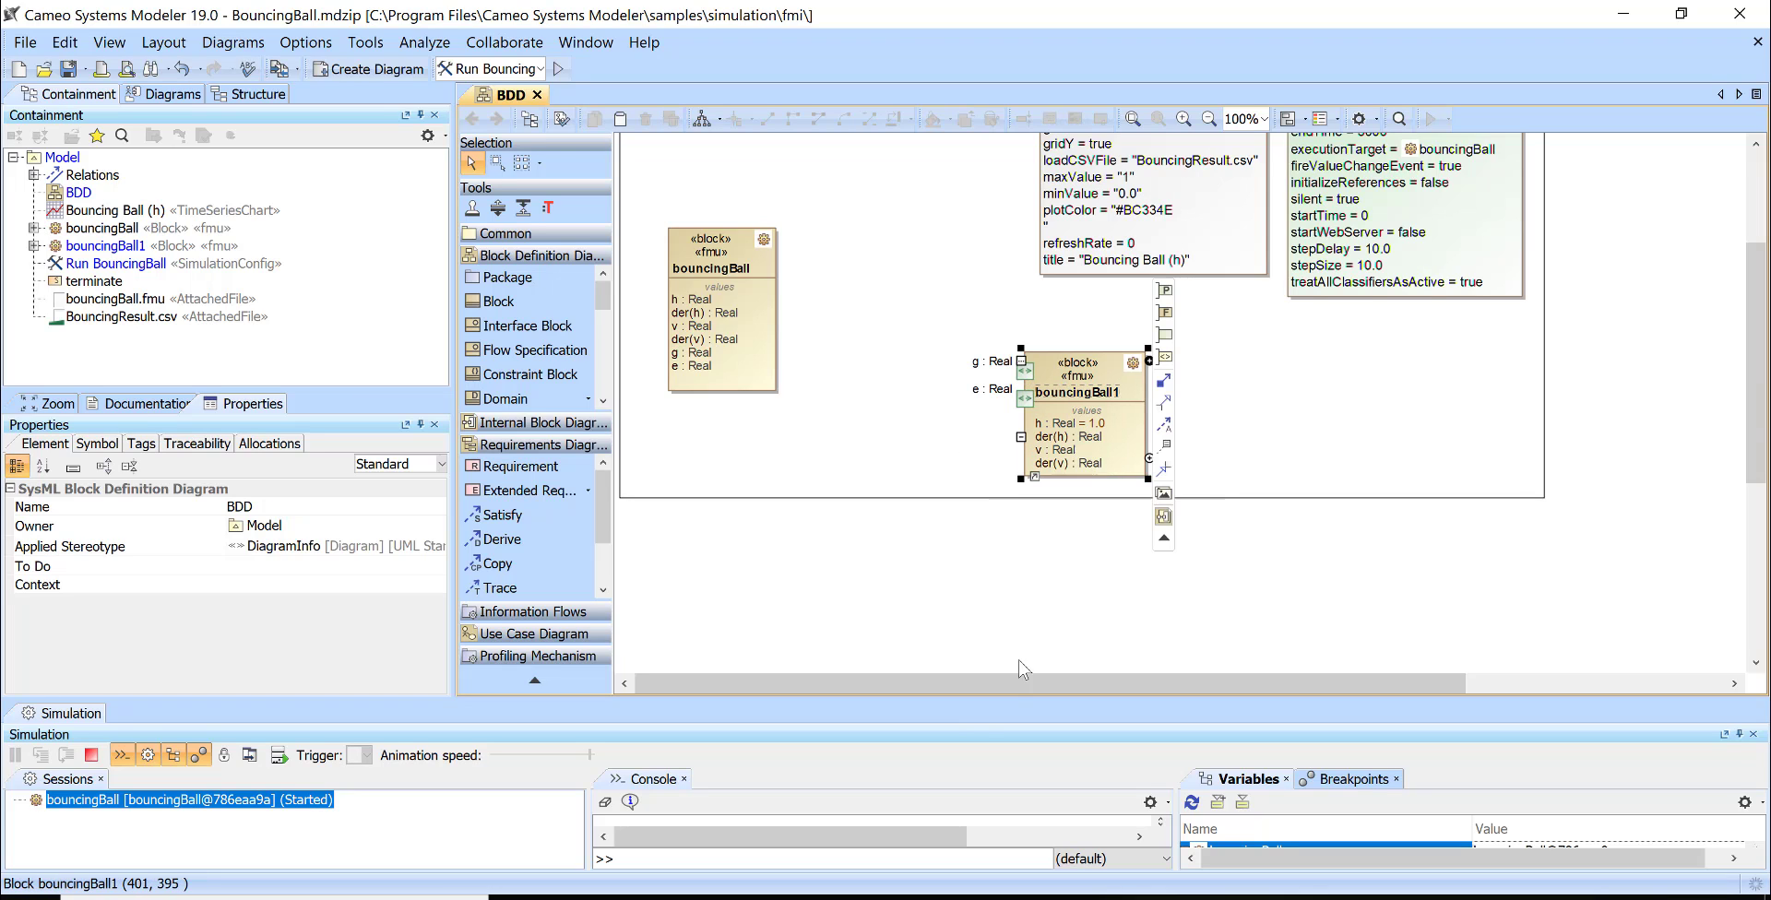
{"action": "left_click", "coordinate": [1024, 435]}
{"action": "scroll", "coordinate": [1078, 469], "scroll_direction": "up", "scroll_amount": 3}
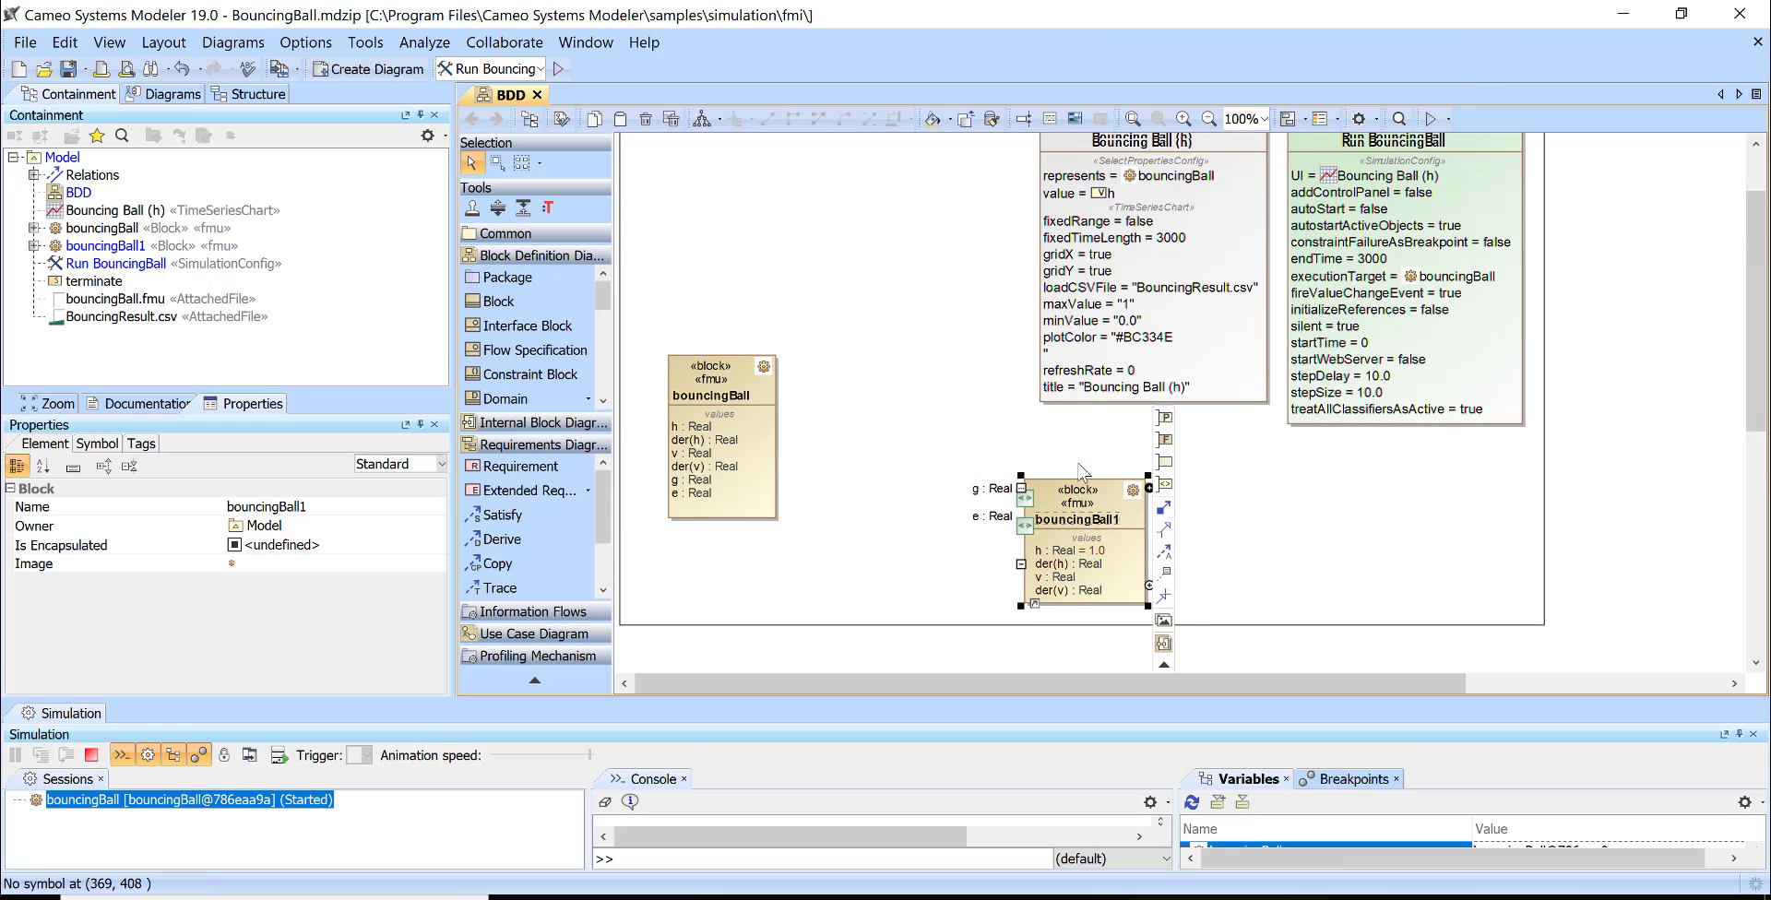
{"action": "scroll", "coordinate": [1083, 471], "scroll_direction": "up", "scroll_amount": 2}
{"action": "left_click", "coordinate": [1273, 378]}
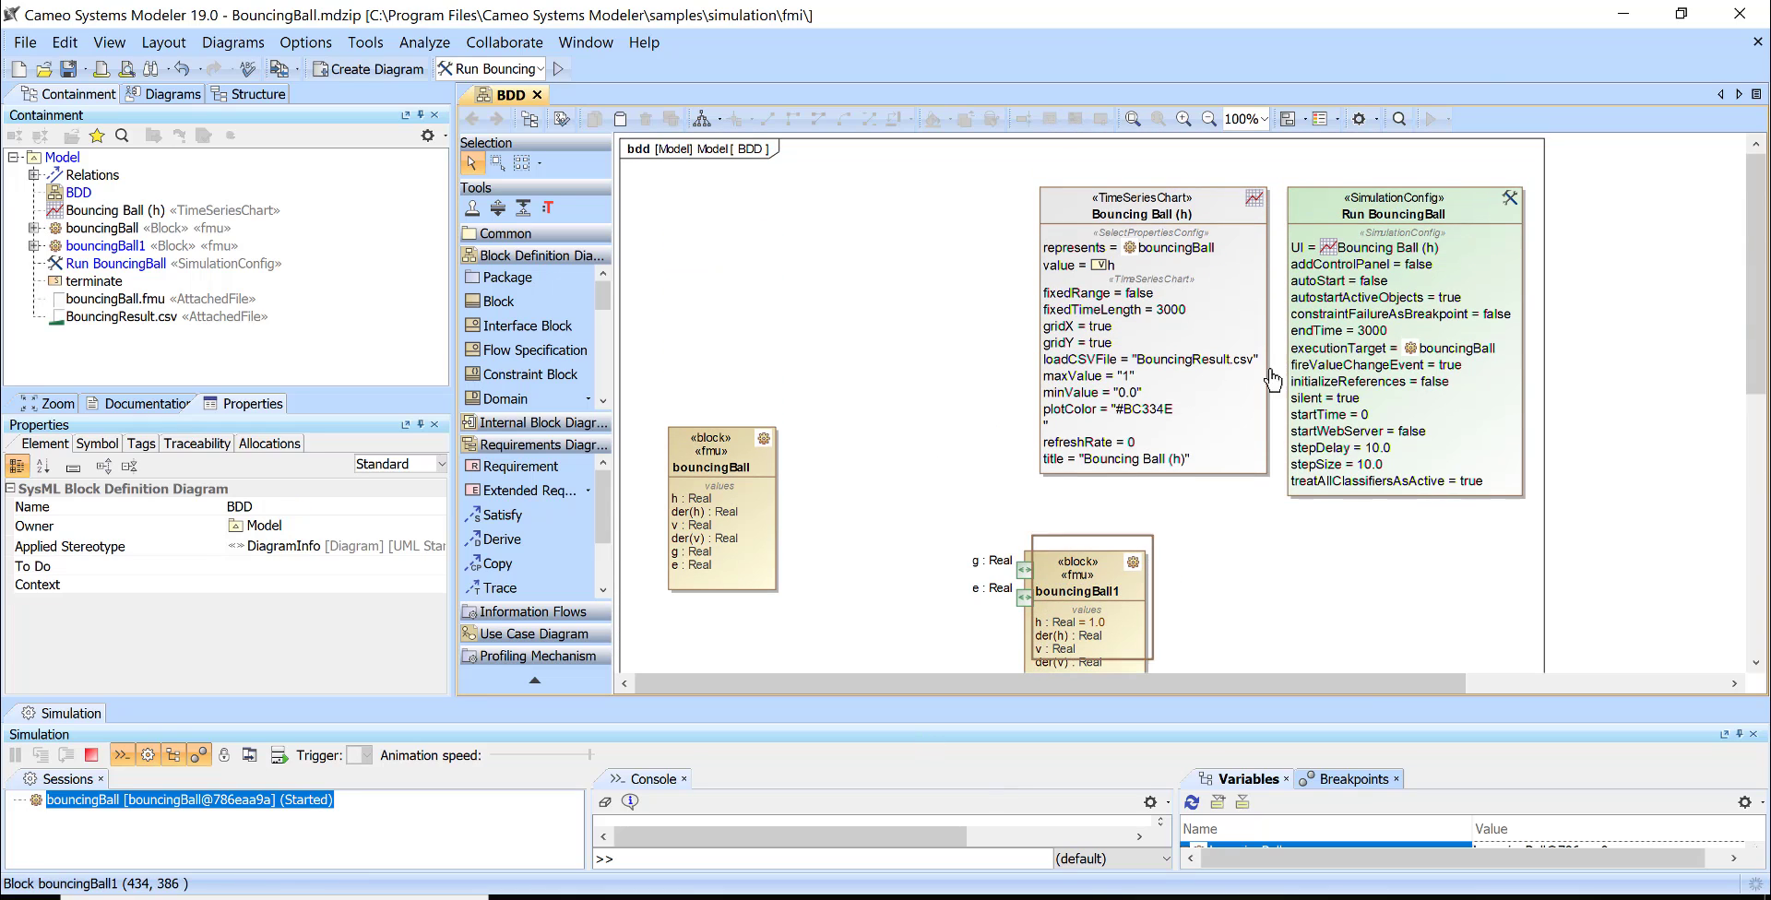
{"action": "left_click_drag", "start_coordinate": [1077, 591], "coordinate": [1388, 391]}
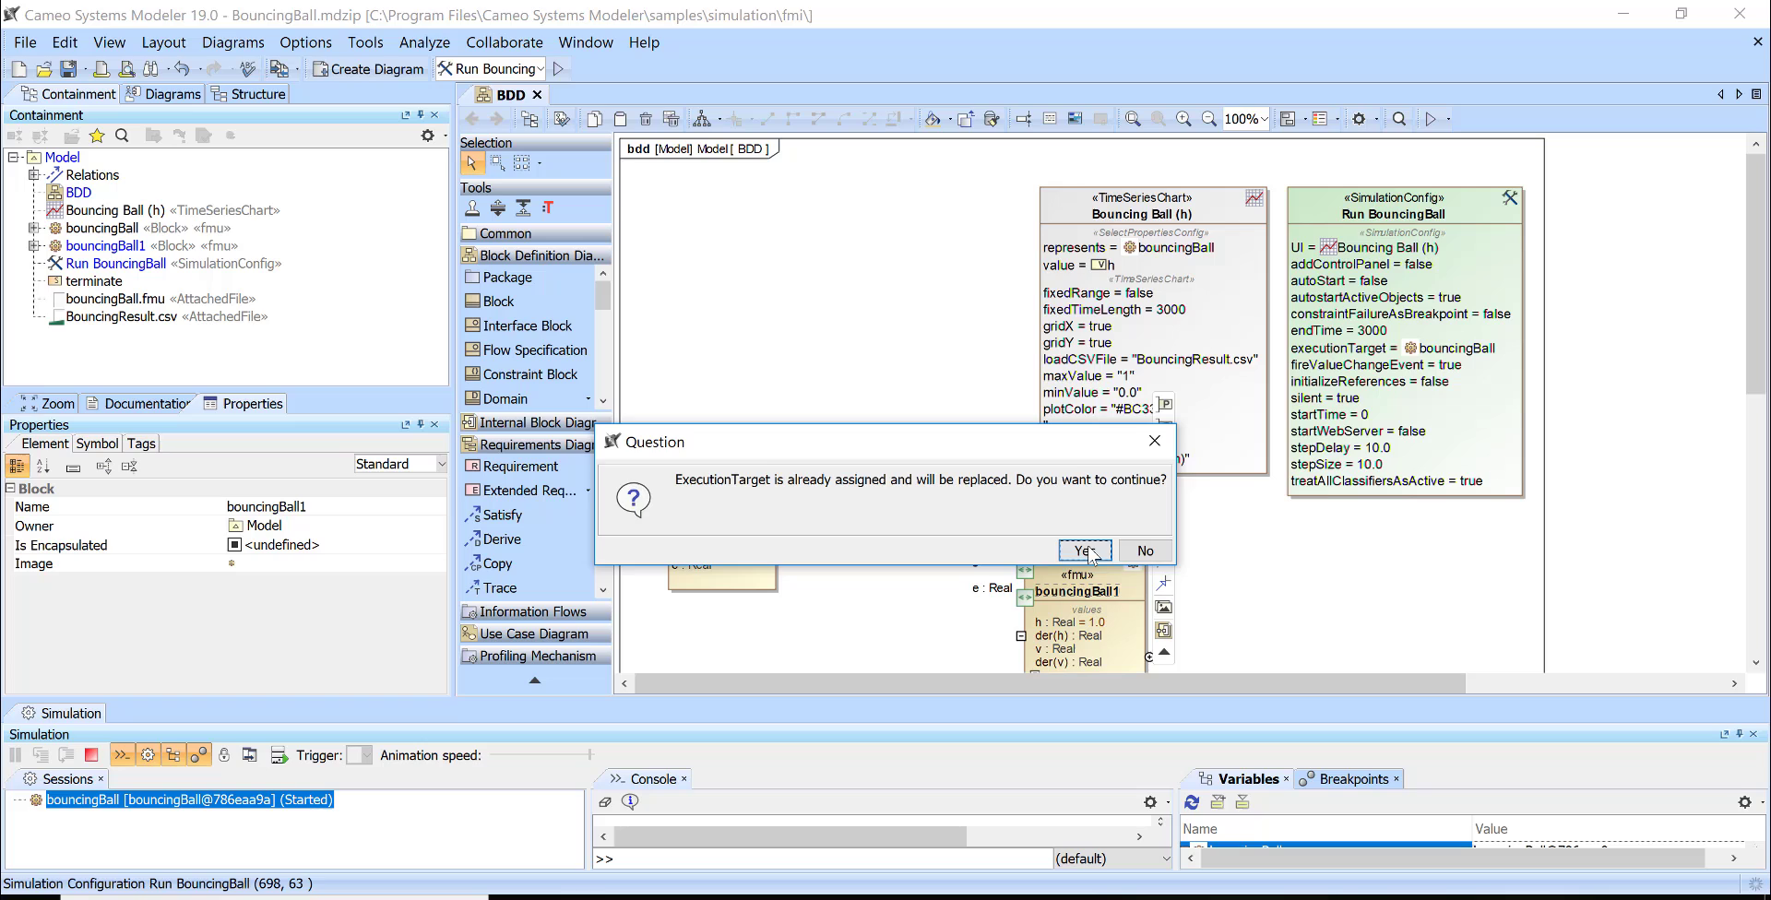
{"action": "left_click", "coordinate": [1084, 551]}
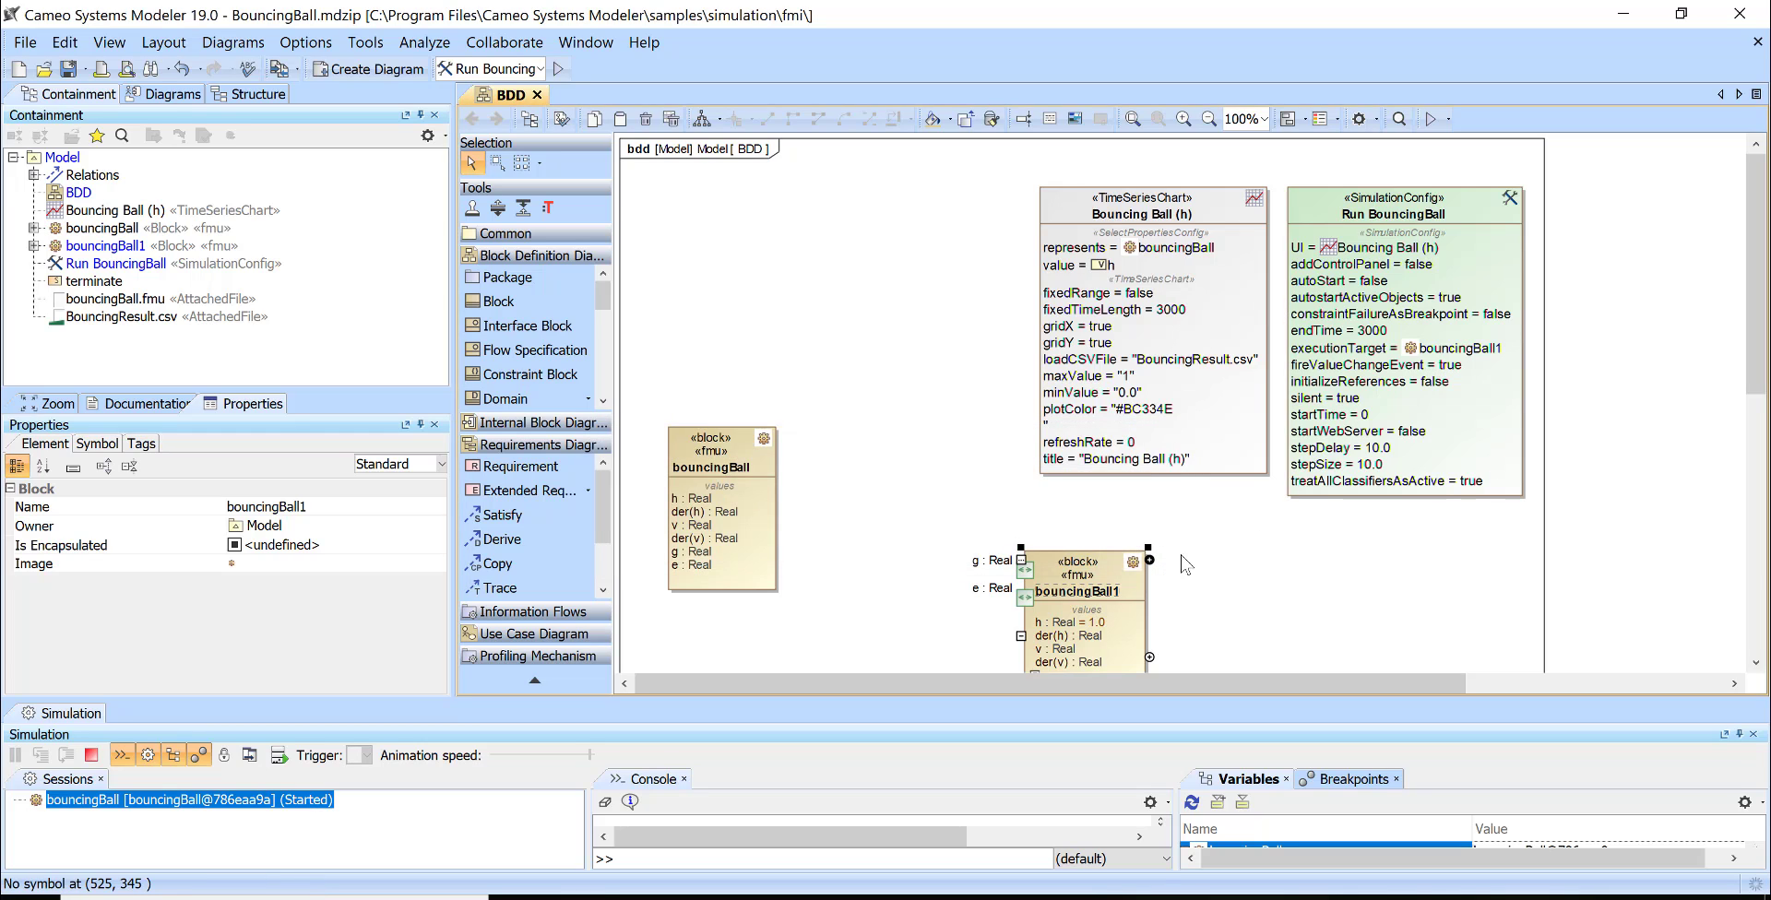
Step: Drop bouncingBall1 onto the Bouncing Ball (h) chart, then undo the unwanted unnamed1 part
{"action": "mouse_move", "coordinate": [1104, 604]}
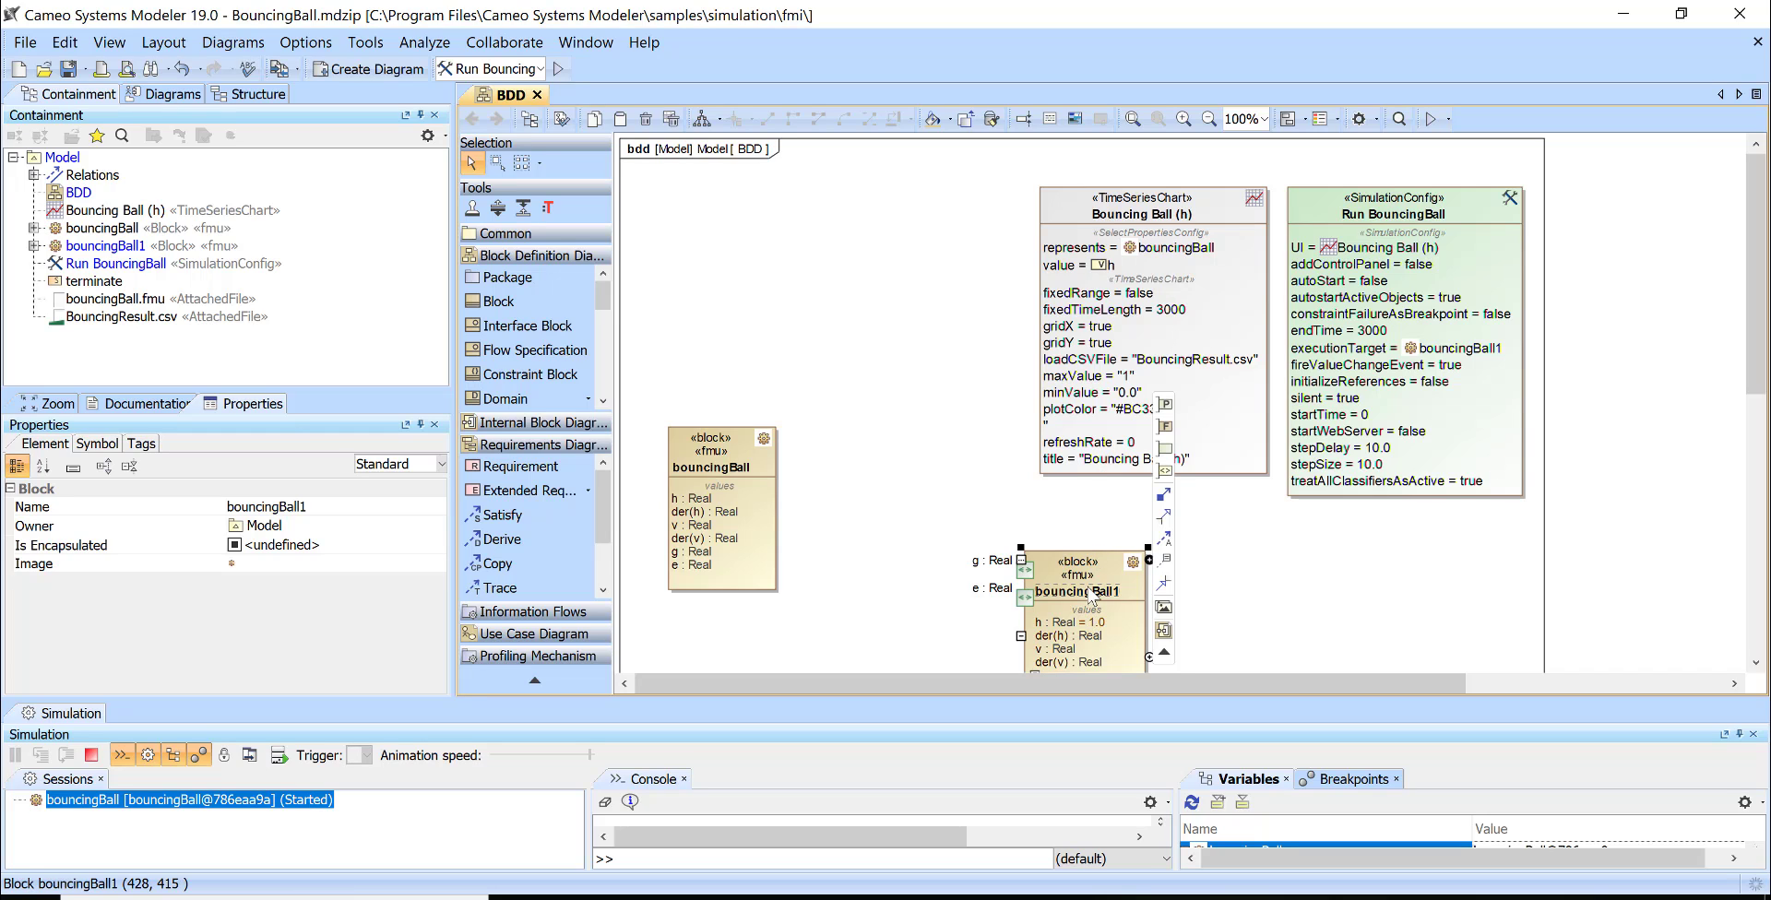
{"action": "left_click_drag", "start_coordinate": [1110, 557], "coordinate": [1106, 295]}
{"action": "left_click", "coordinate": [959, 273]}
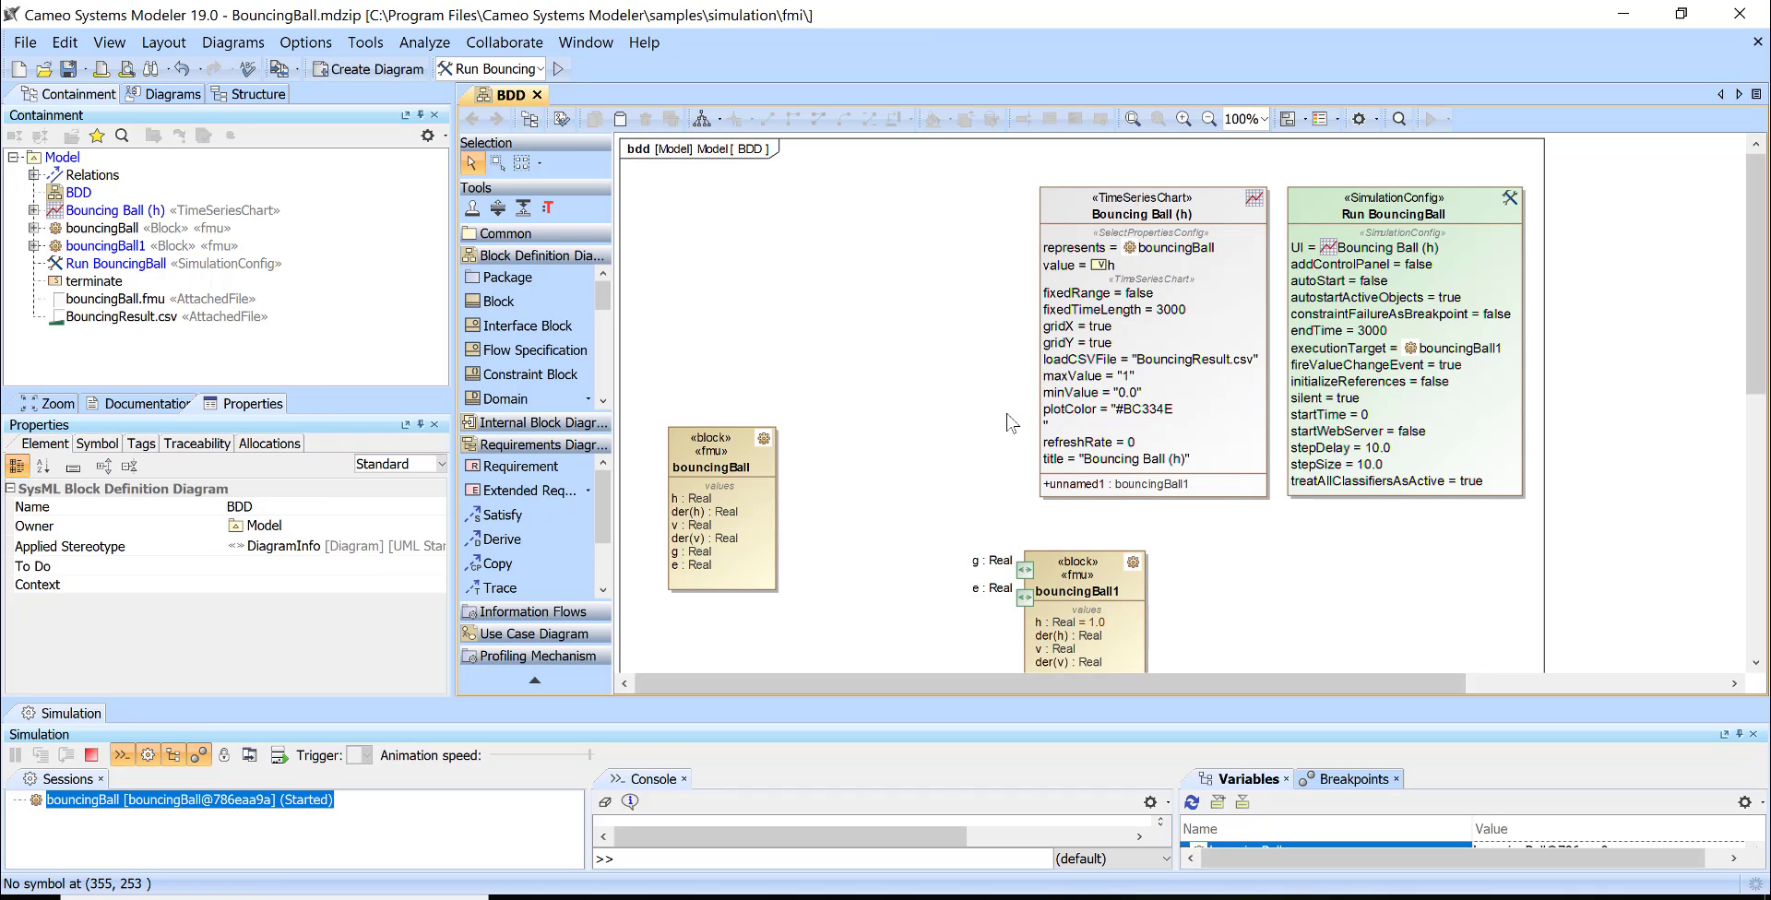
{"action": "key", "text": "ctrl+z"}
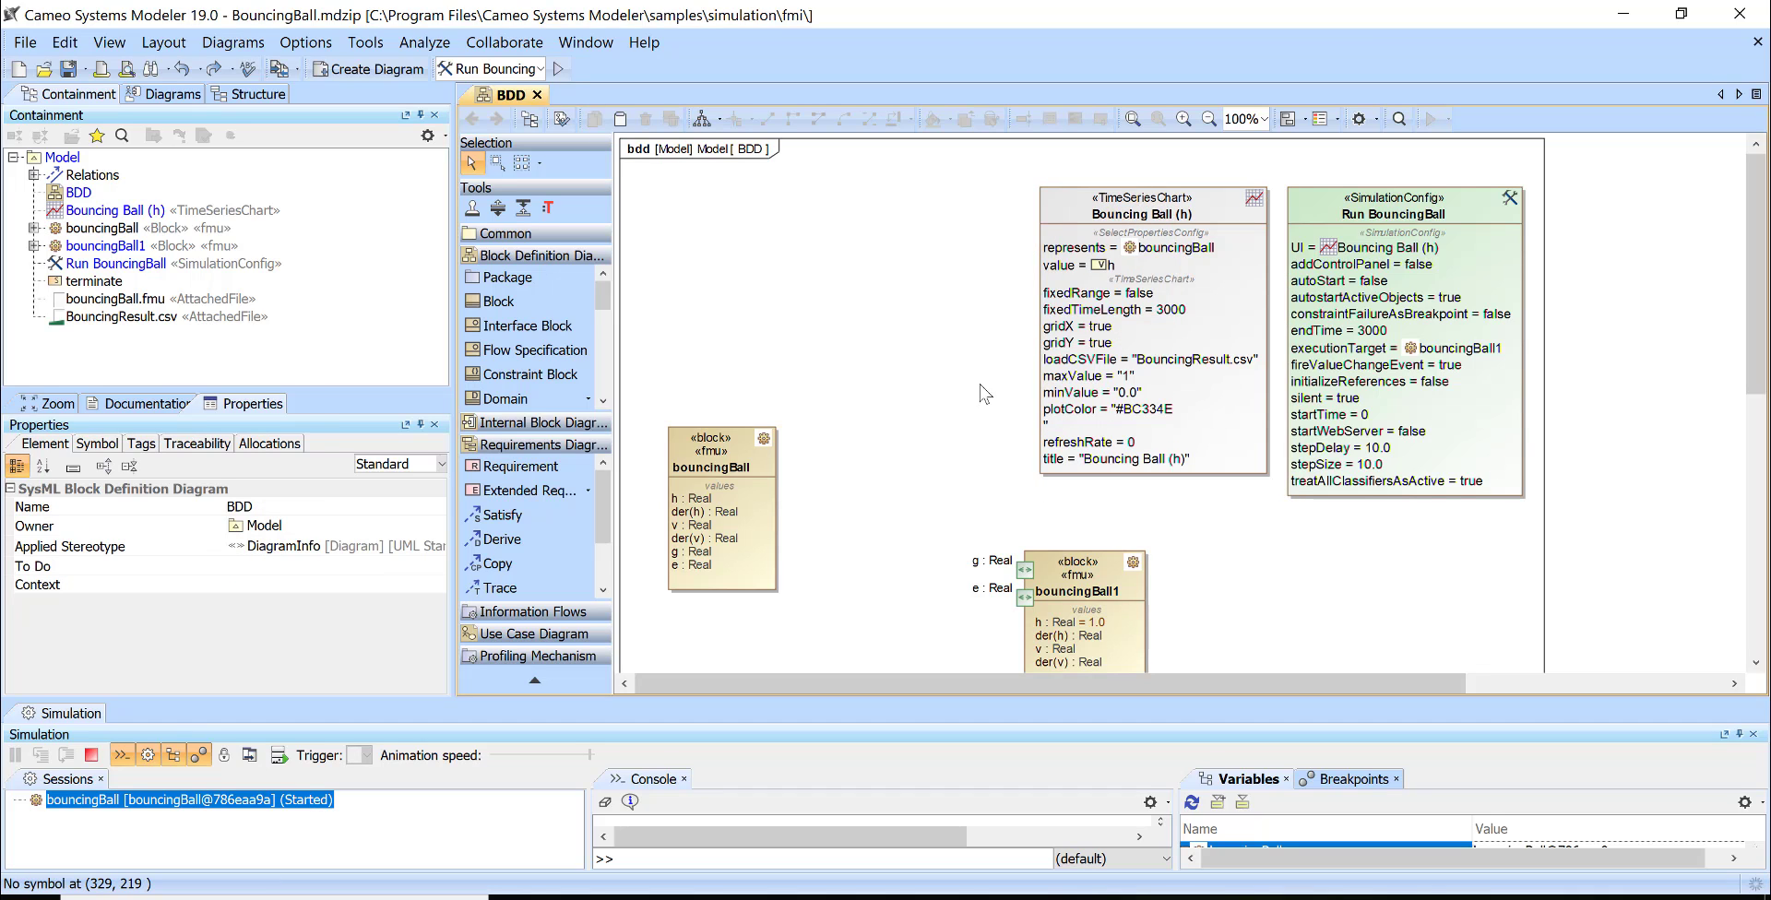
Step: Set the Bouncing Ball (h) chart's Represents property to bouncingBall1 in its specification
{"action": "right_click", "coordinate": [1194, 218]}
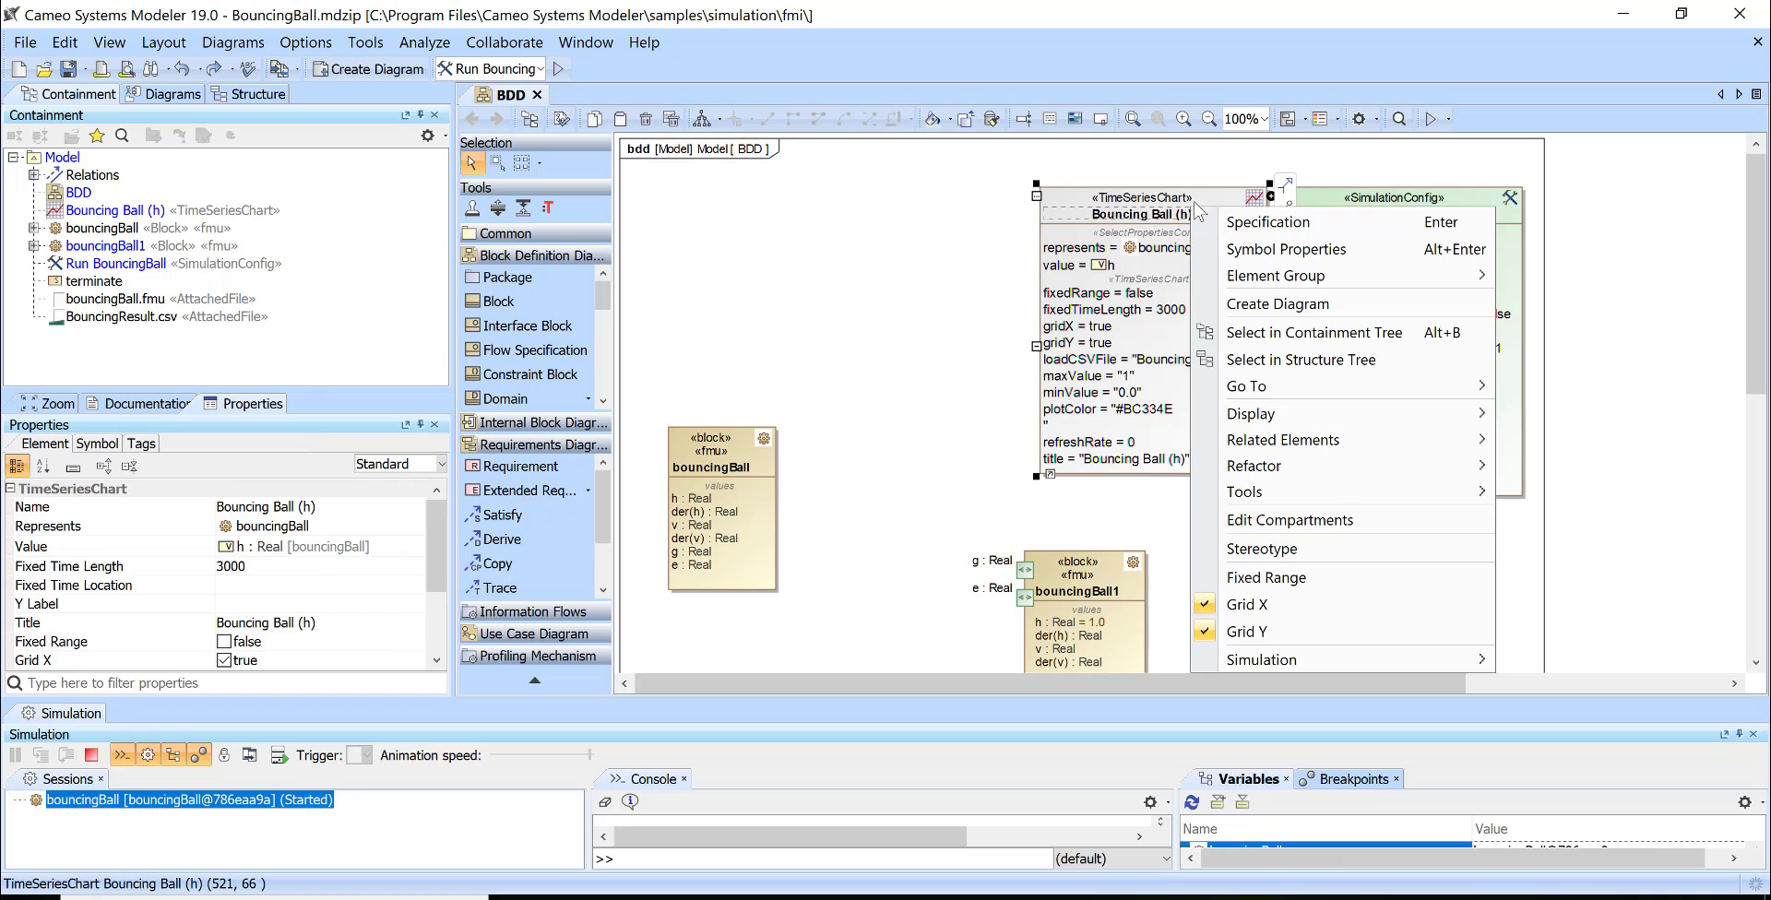
{"action": "left_click", "coordinate": [1310, 227]}
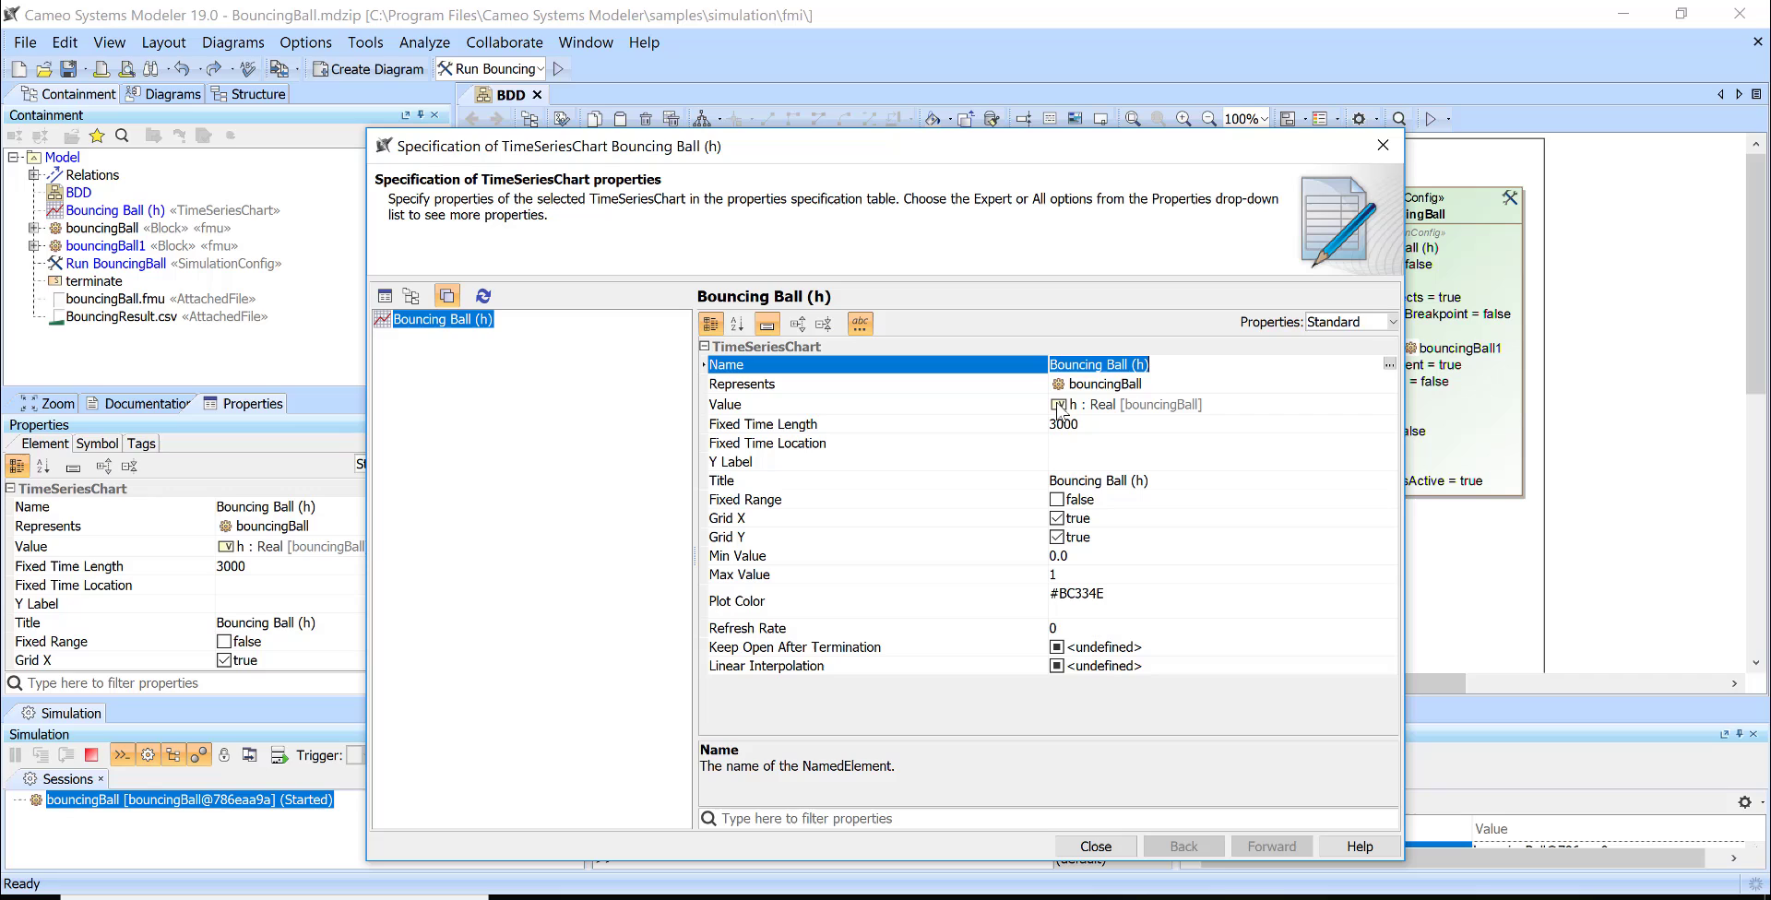
{"action": "left_click", "coordinate": [965, 388]}
{"action": "left_click", "coordinate": [1380, 382]}
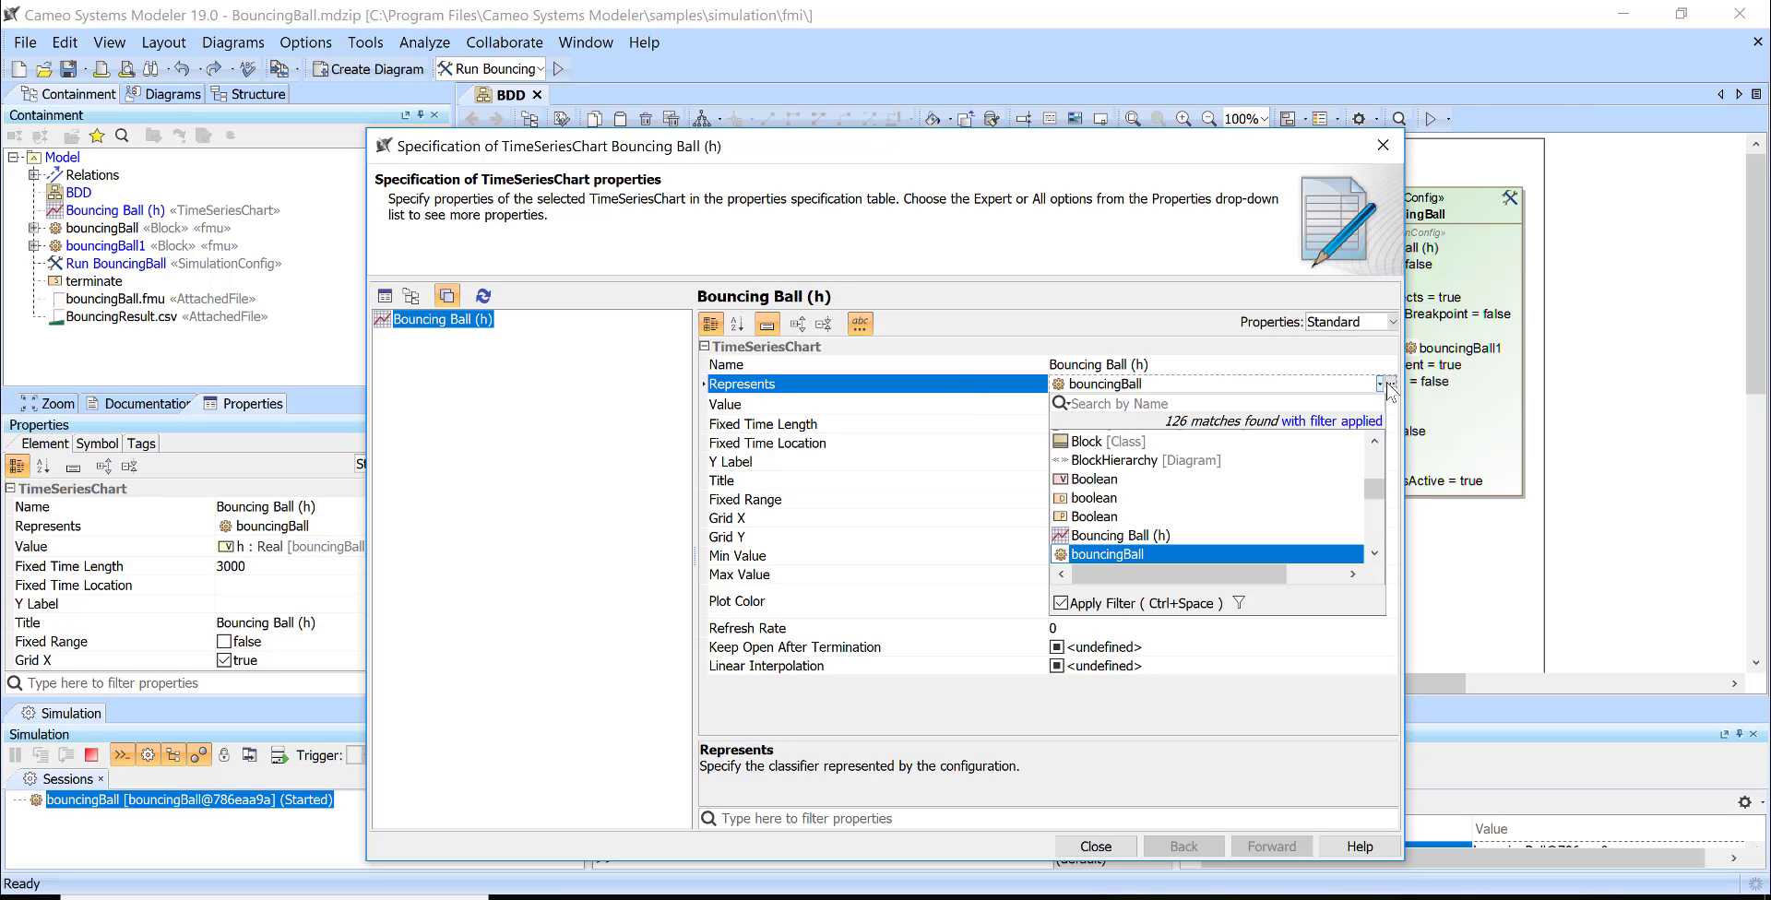
{"action": "key", "text": "Down"}
{"action": "key", "text": "Down"}
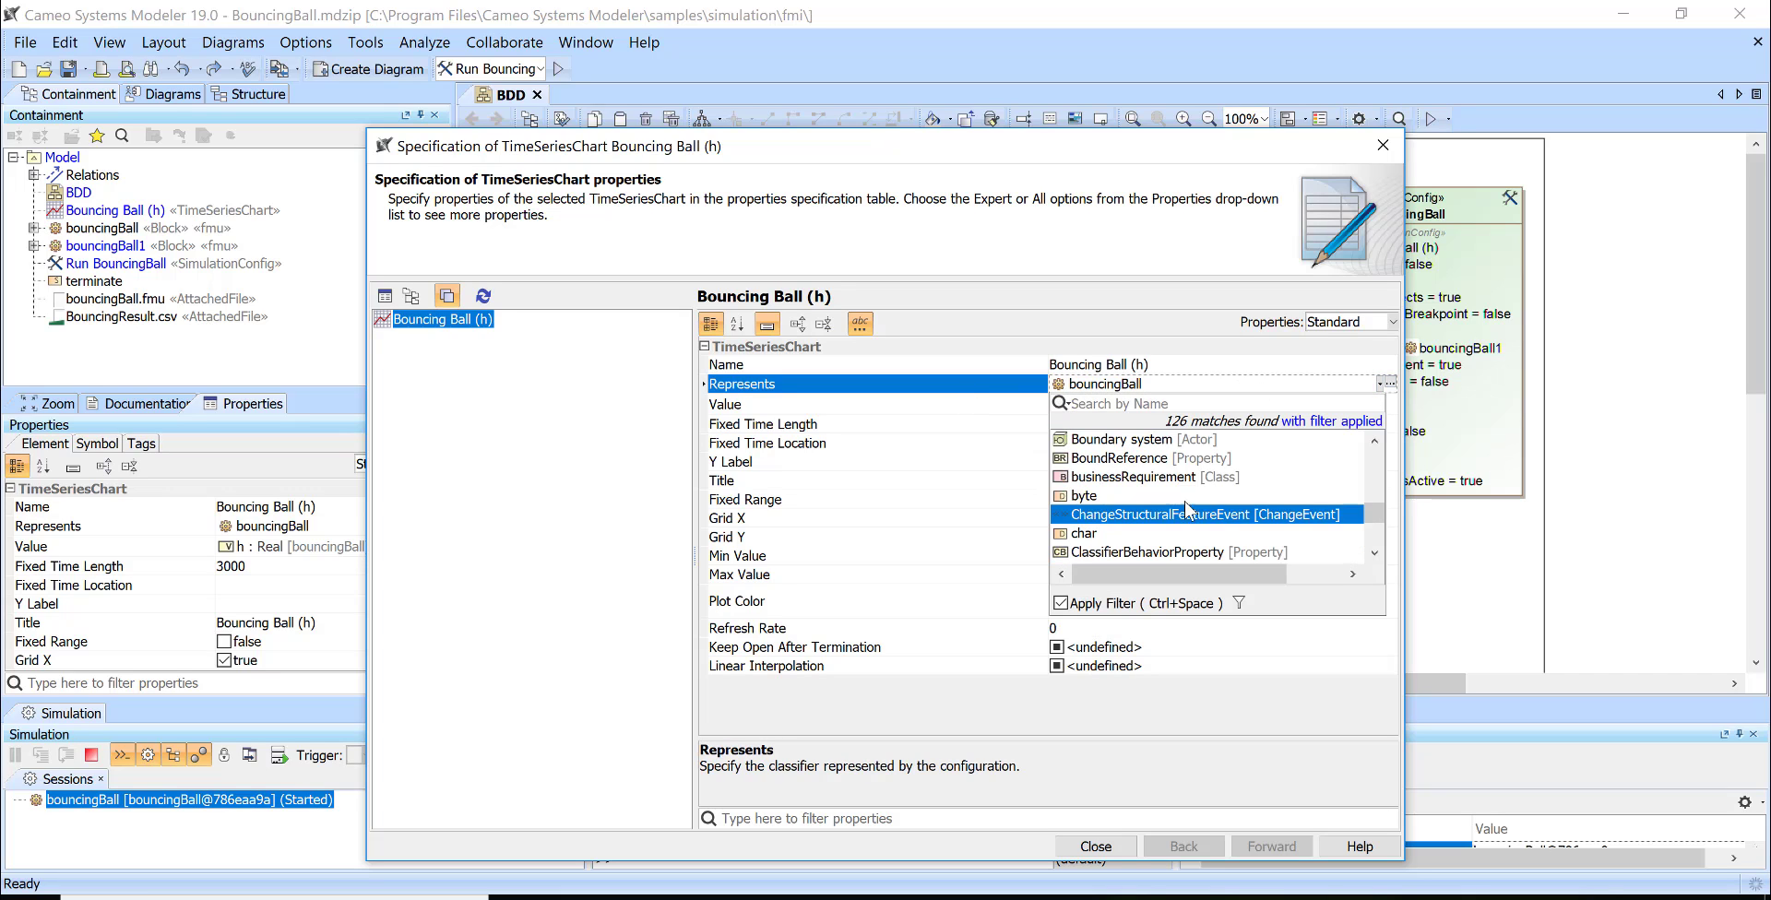
{"action": "key", "text": "Escape"}
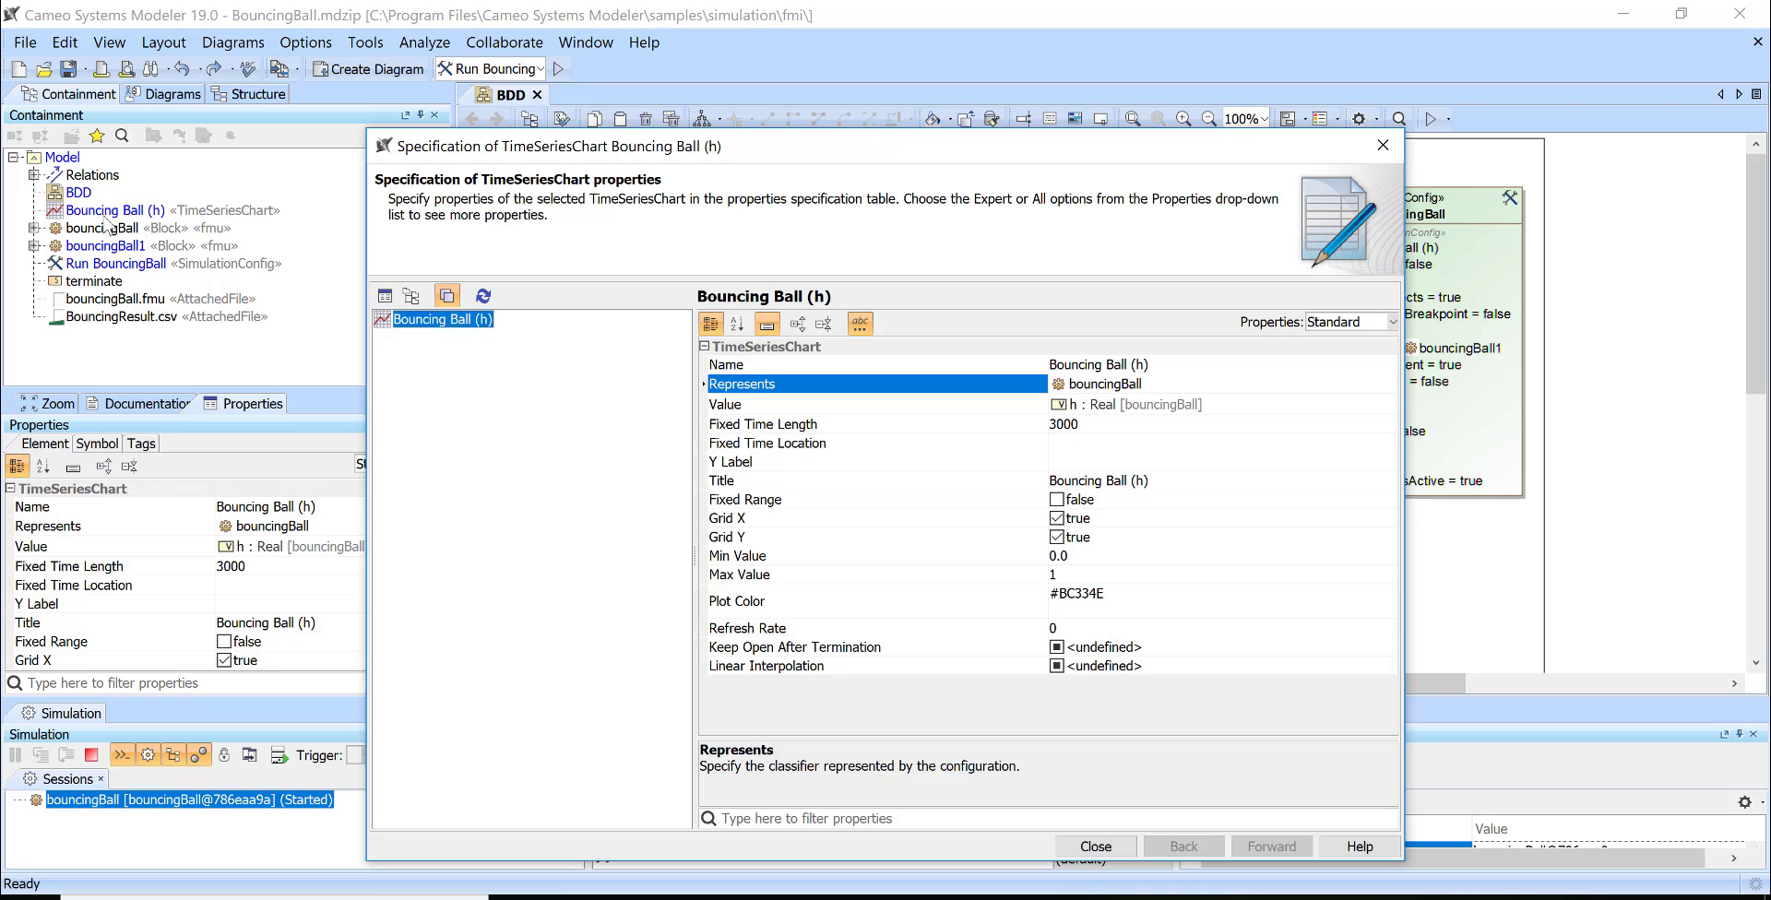
{"action": "left_click_drag", "start_coordinate": [108, 247], "coordinate": [1141, 387]}
Step: Choose bouncingBall1's h as the chart's plotted Value and close the specification
{"action": "left_click", "coordinate": [1063, 409]}
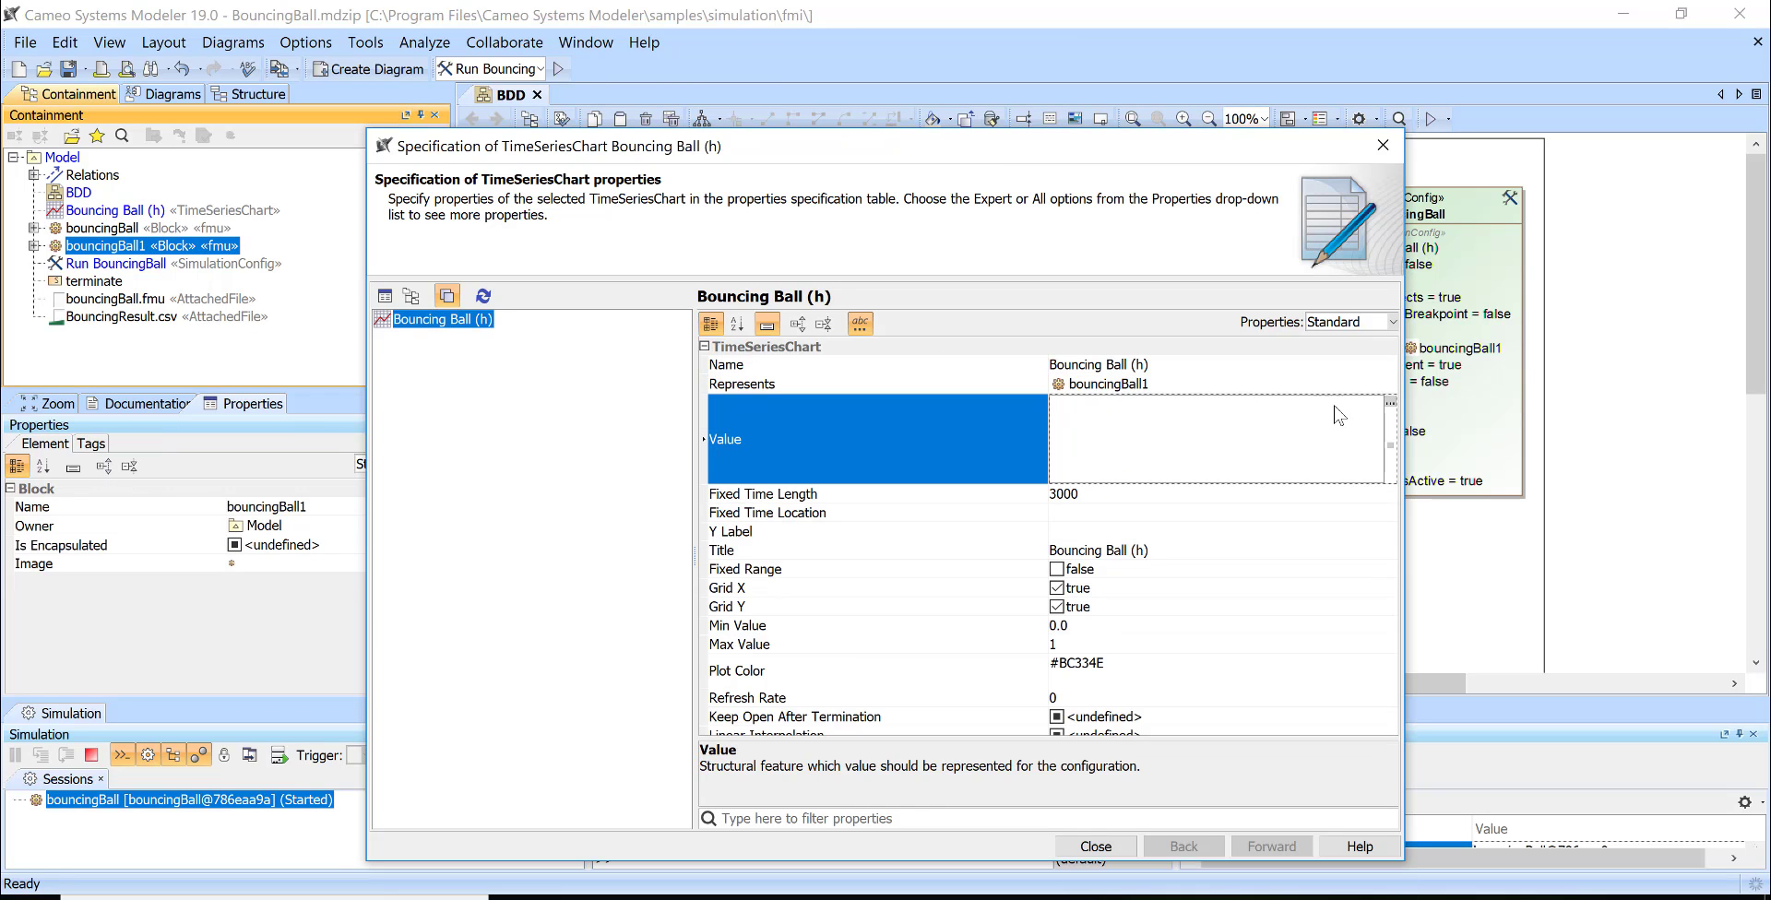
{"action": "left_click", "coordinate": [1389, 402]}
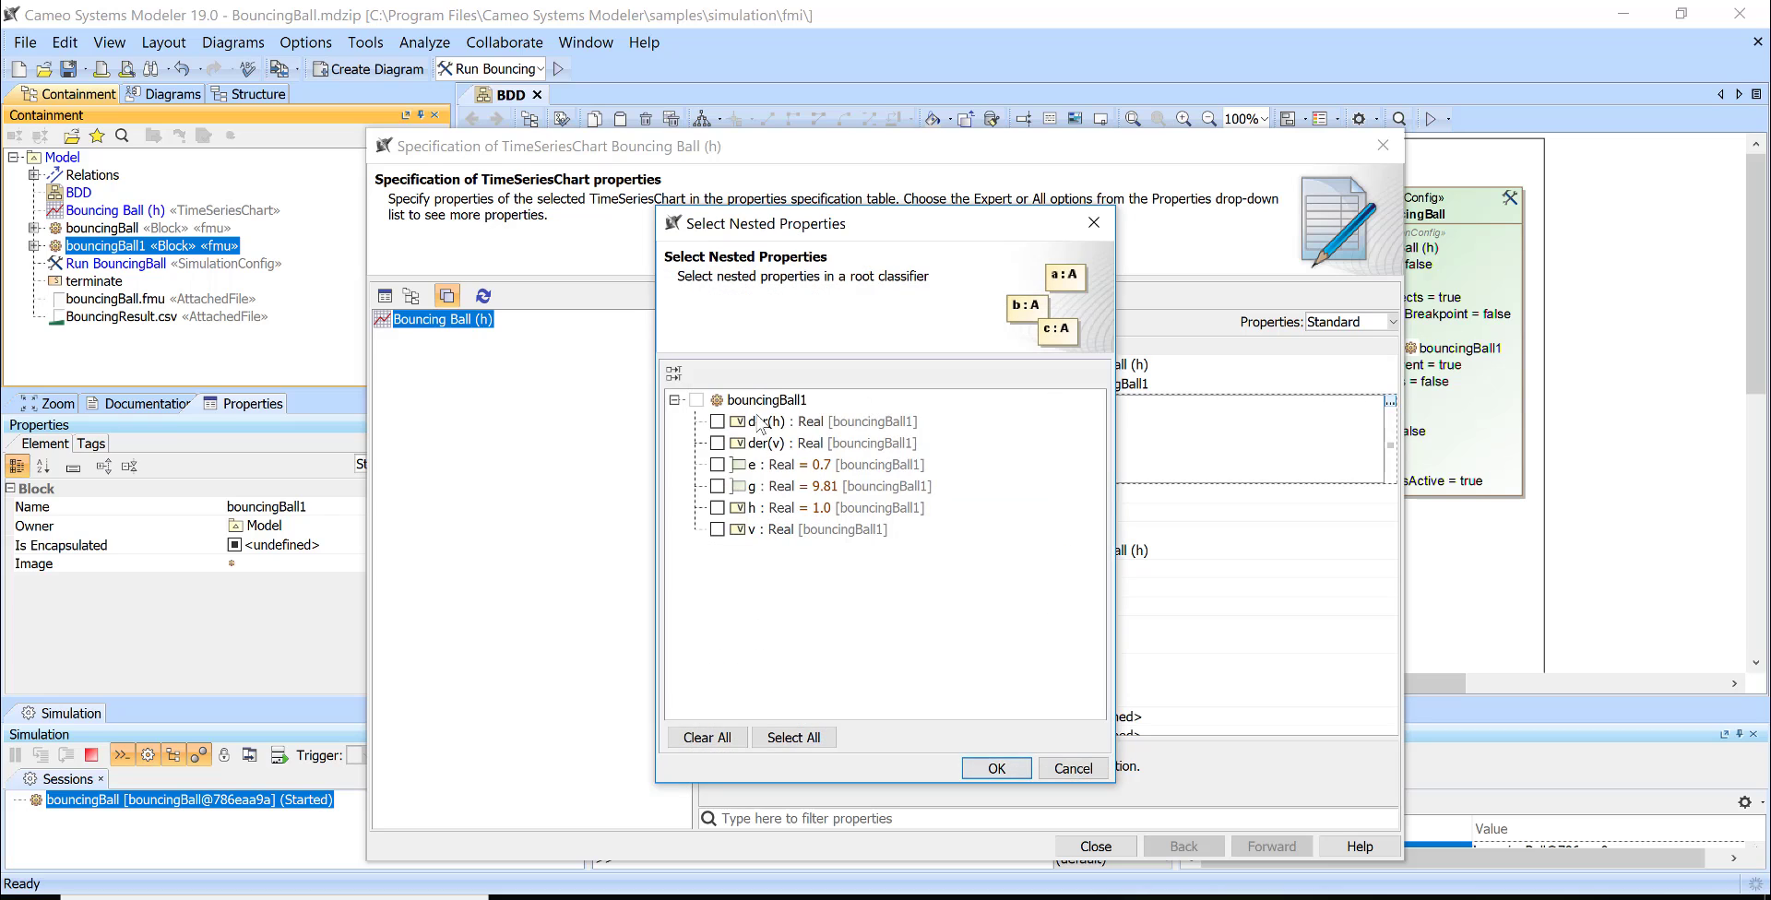
{"action": "left_click", "coordinate": [716, 508]}
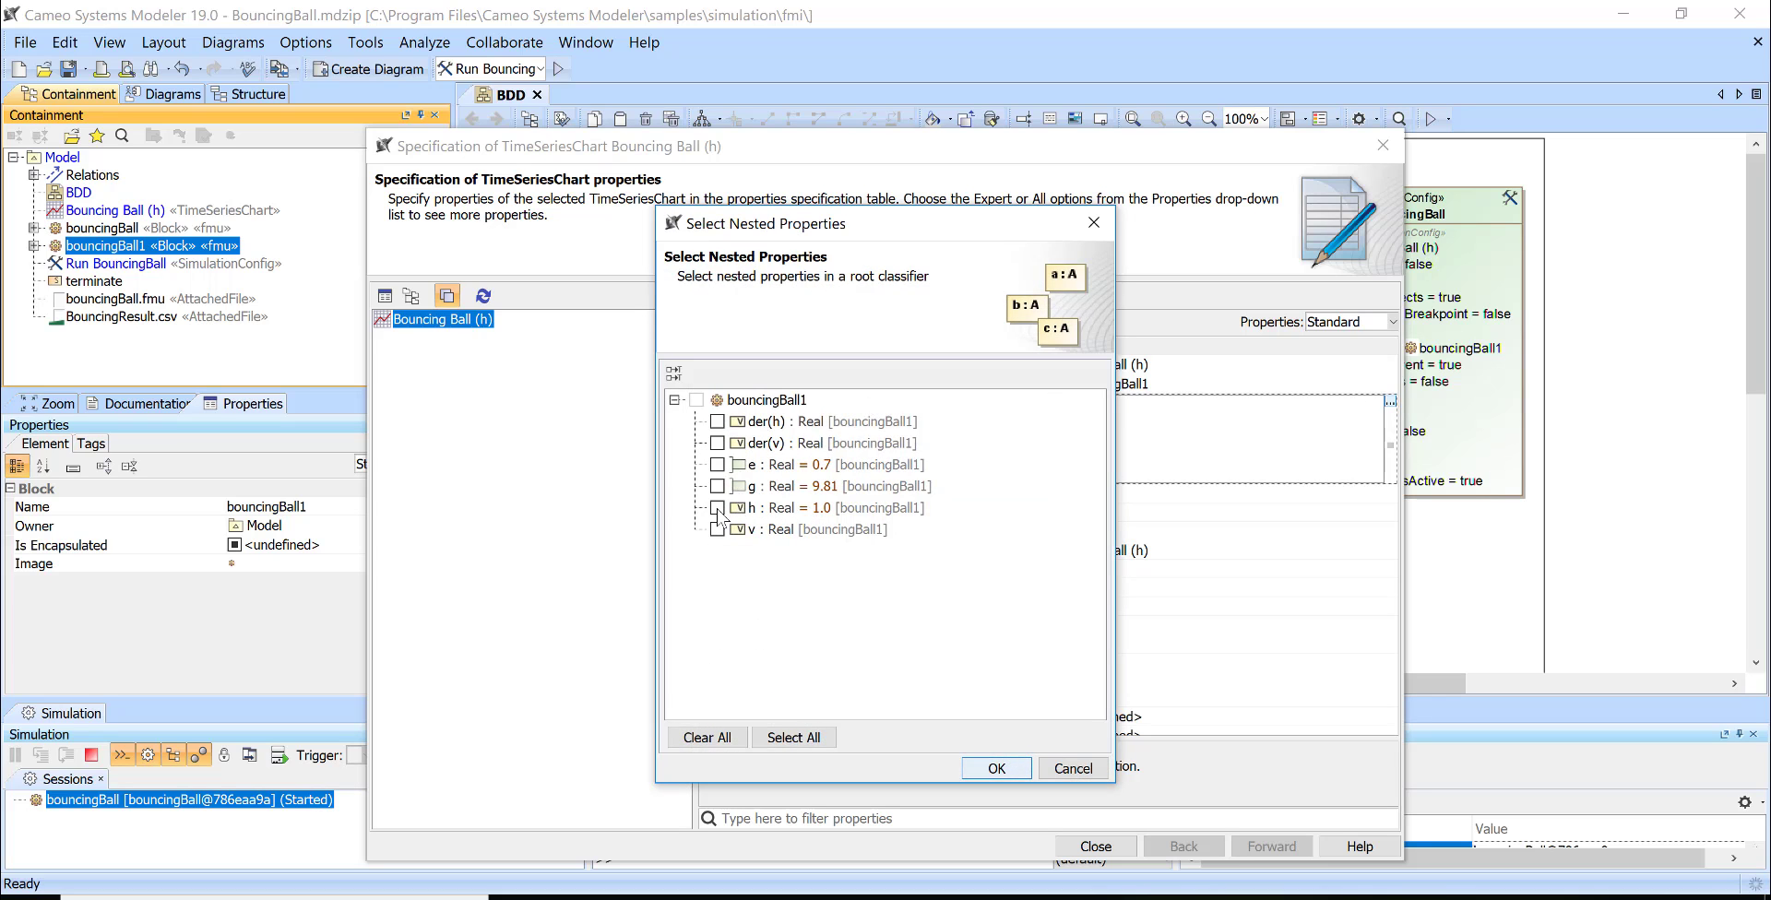
{"action": "left_click", "coordinate": [994, 767]}
{"action": "left_click", "coordinate": [1120, 847]}
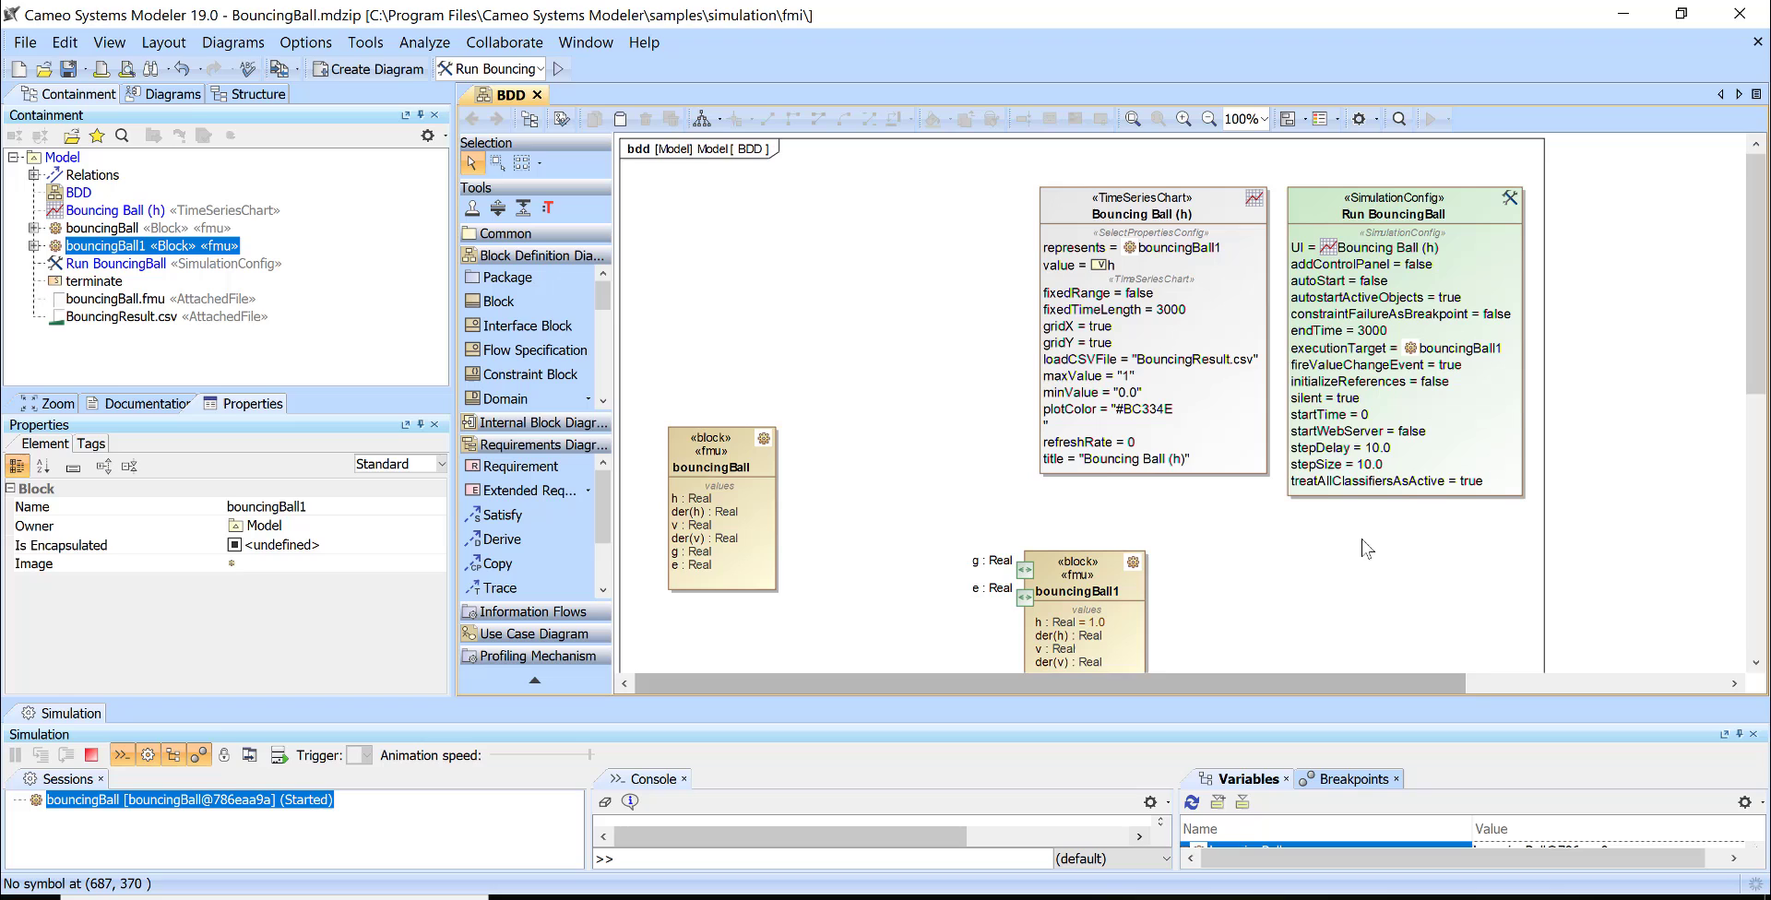
Step: Enlarge the simulation panel and change g from -9.81 to -3.0 in the Variables pane
{"action": "left_click", "coordinate": [1362, 540]}
{"action": "scroll", "coordinate": [1411, 609], "scroll_direction": "down", "scroll_amount": 1}
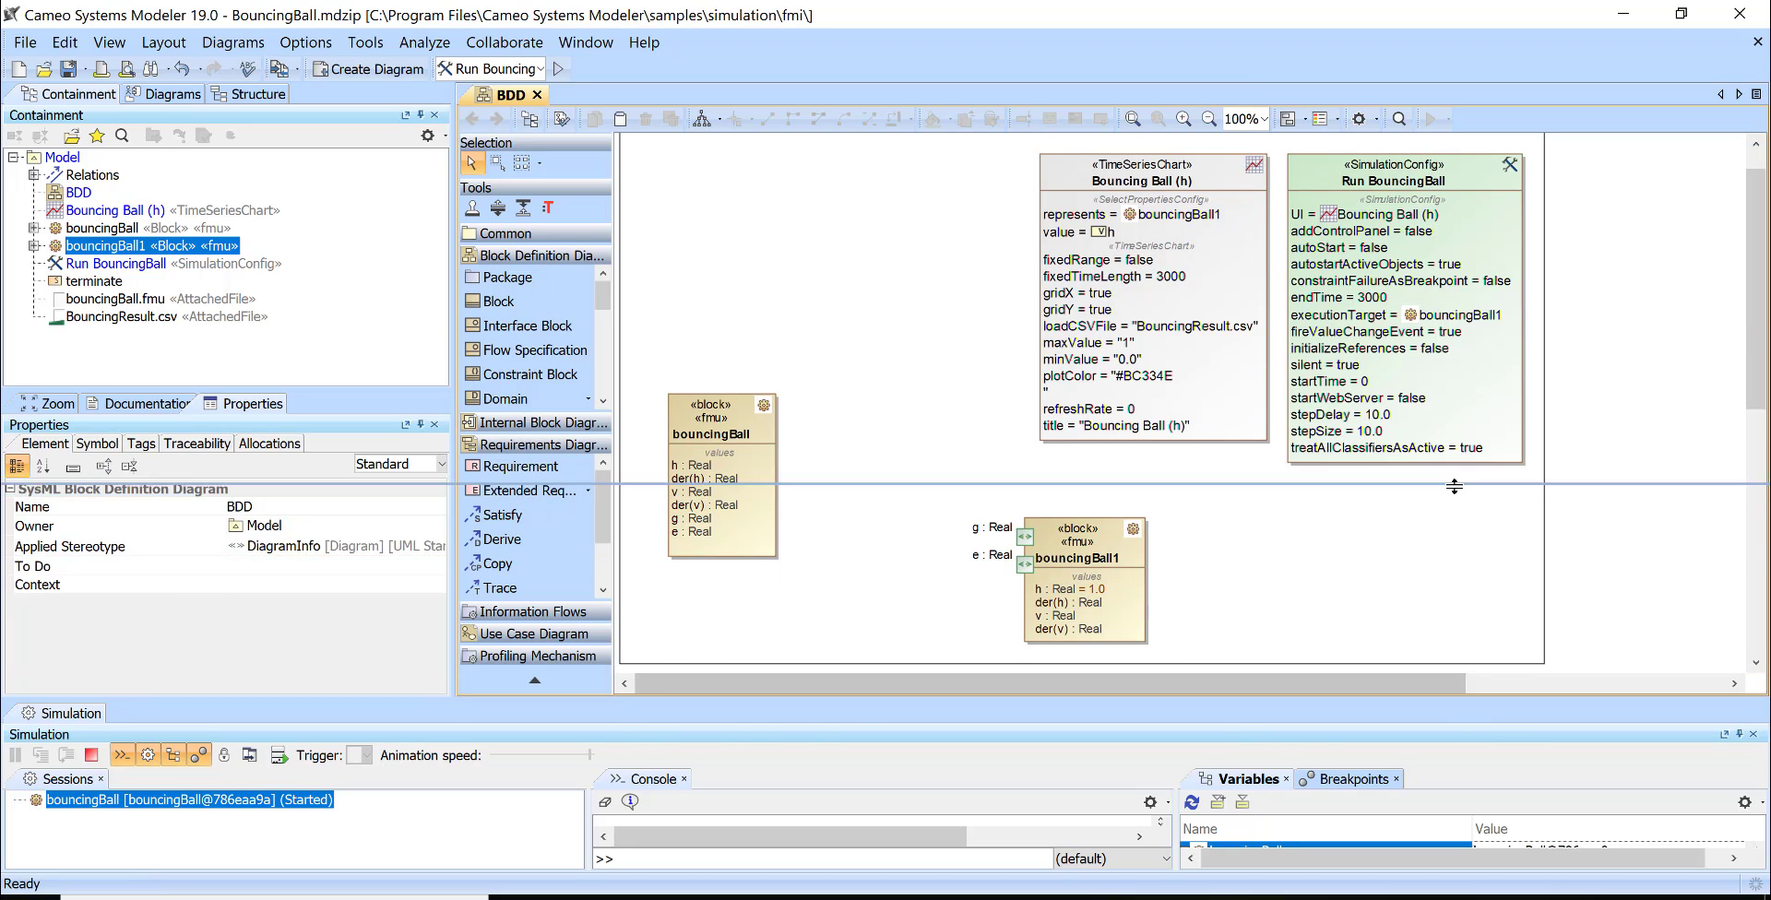
{"action": "left_click_drag", "start_coordinate": [1468, 708], "coordinate": [1465, 485]}
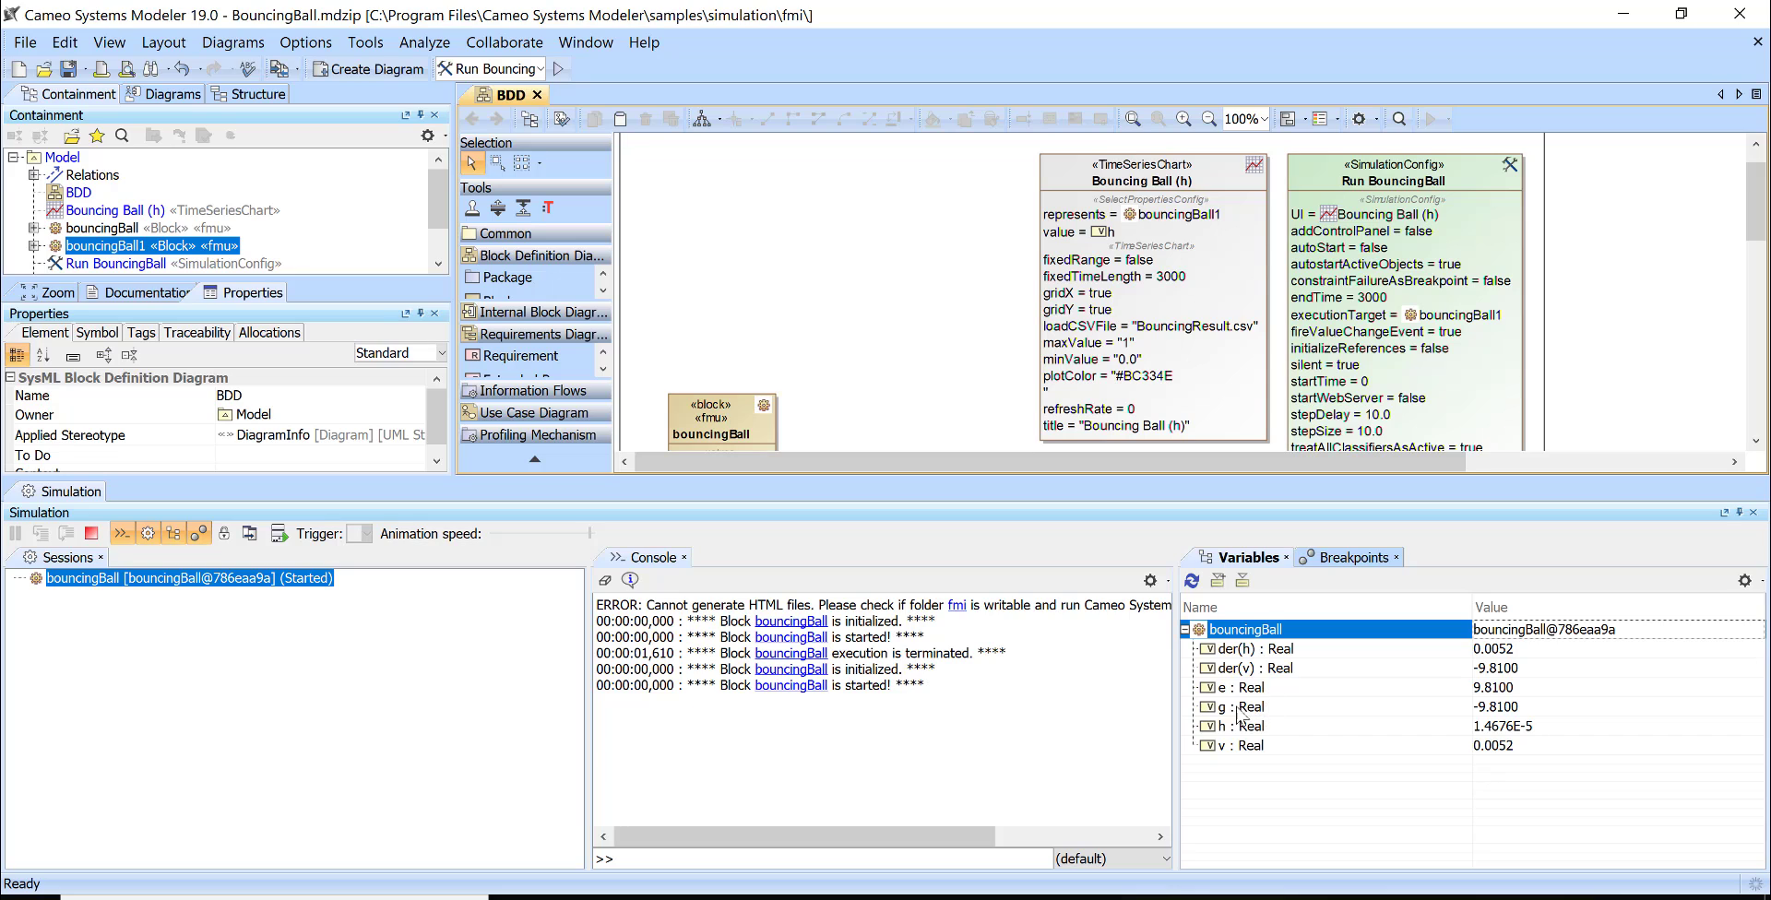
{"action": "left_click", "coordinate": [1336, 712]}
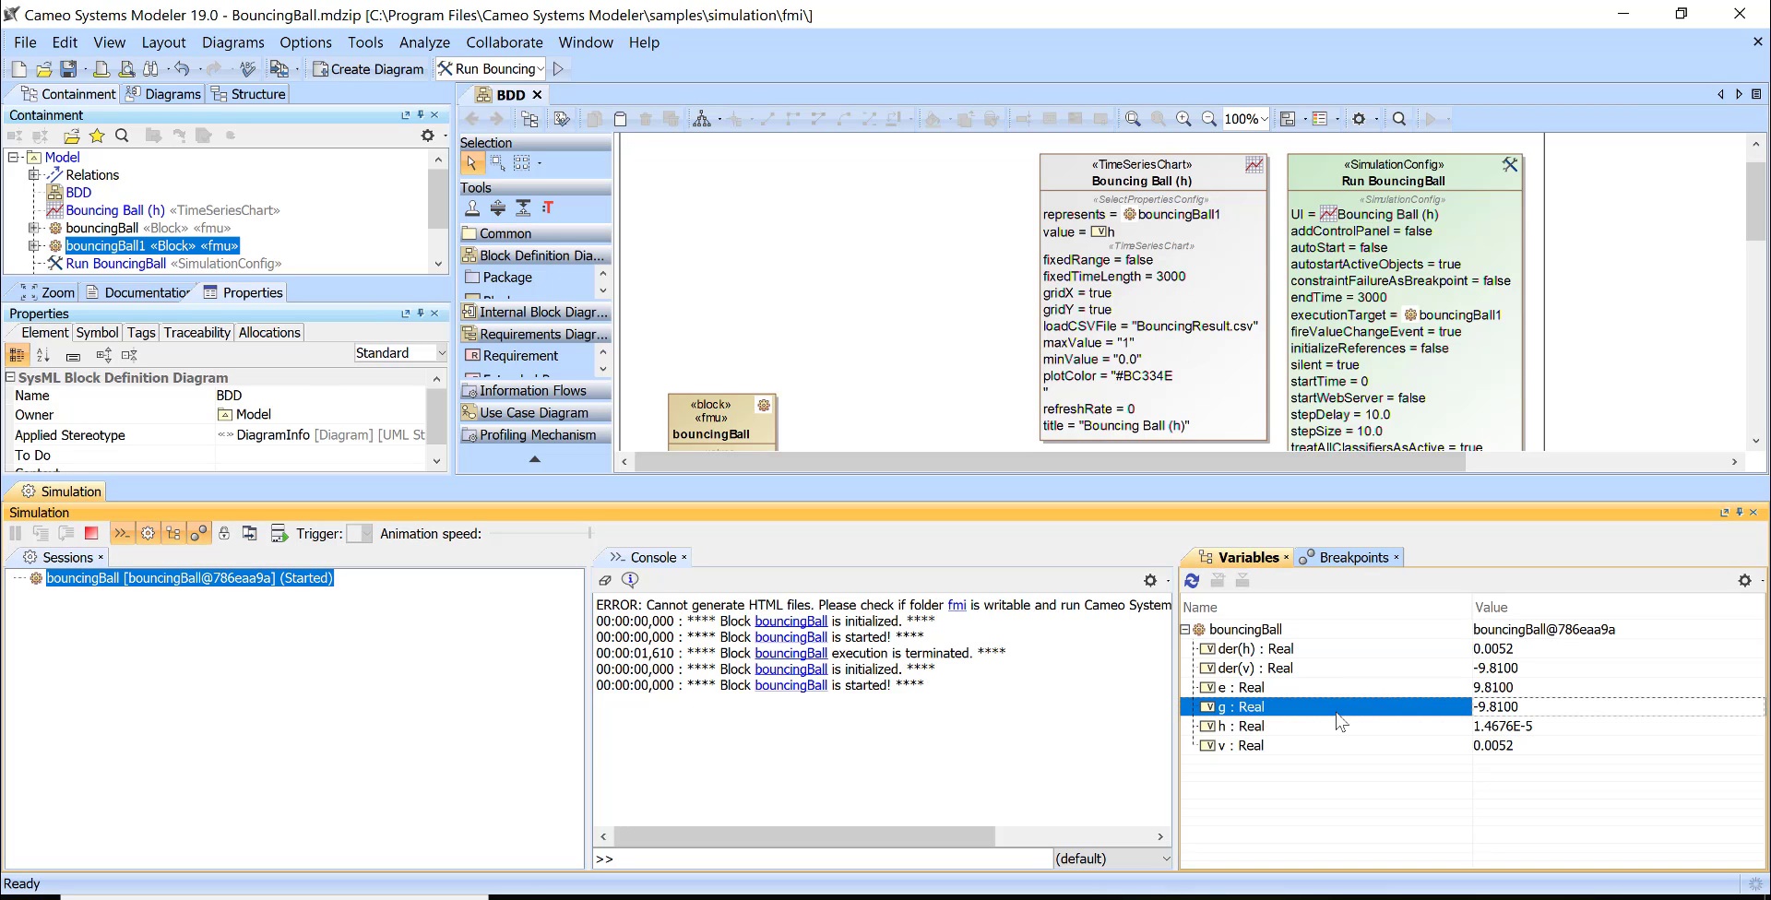
{"action": "left_click", "coordinate": [1494, 710]}
{"action": "type", "text": "-9.813"}
{"action": "key", "text": "BackSpace"}
{"action": "left_click", "coordinate": [1381, 674]}
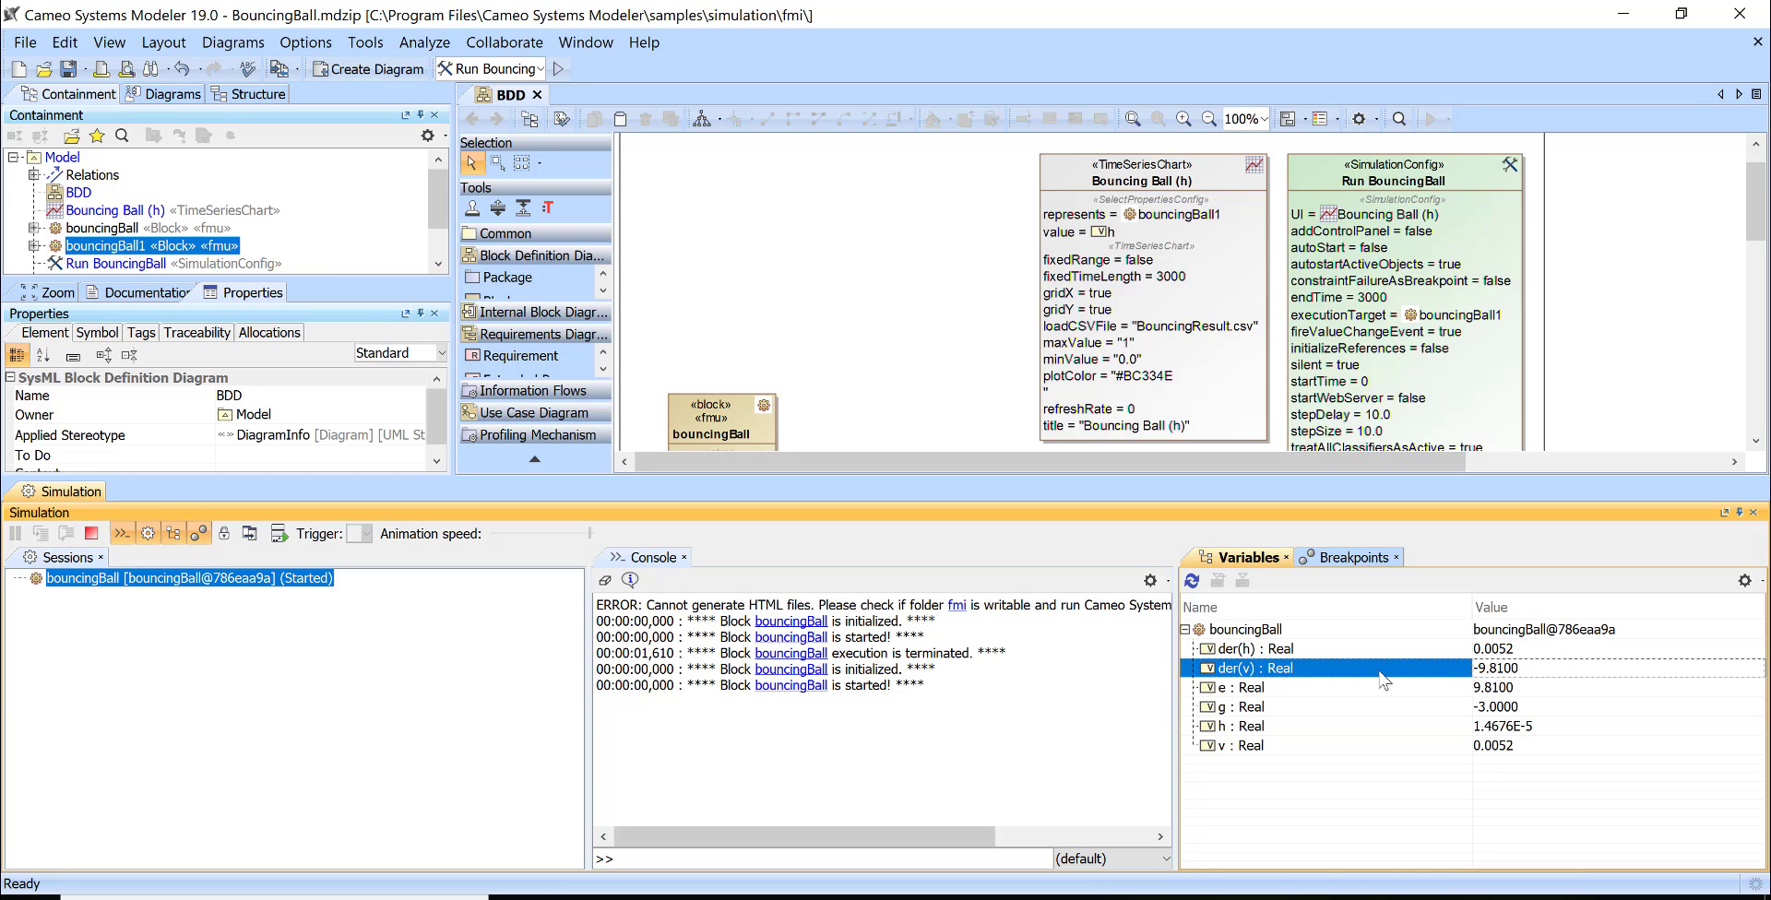
{"action": "left_click", "coordinate": [1379, 710]}
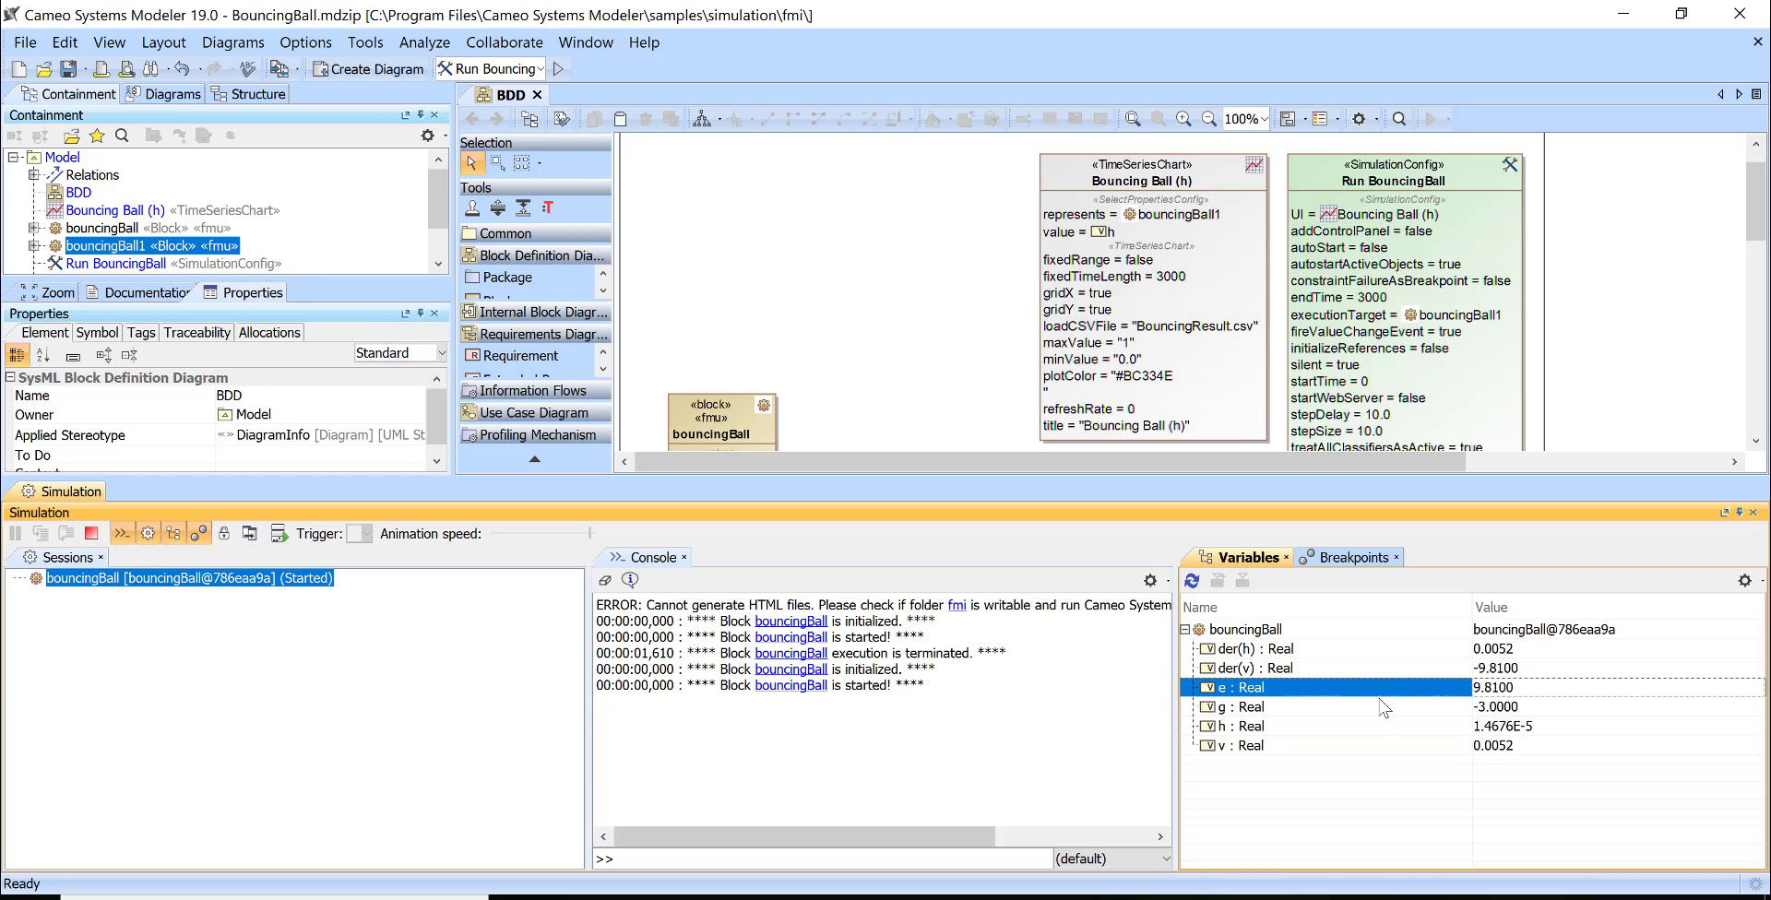
{"action": "left_click", "coordinate": [1378, 662]}
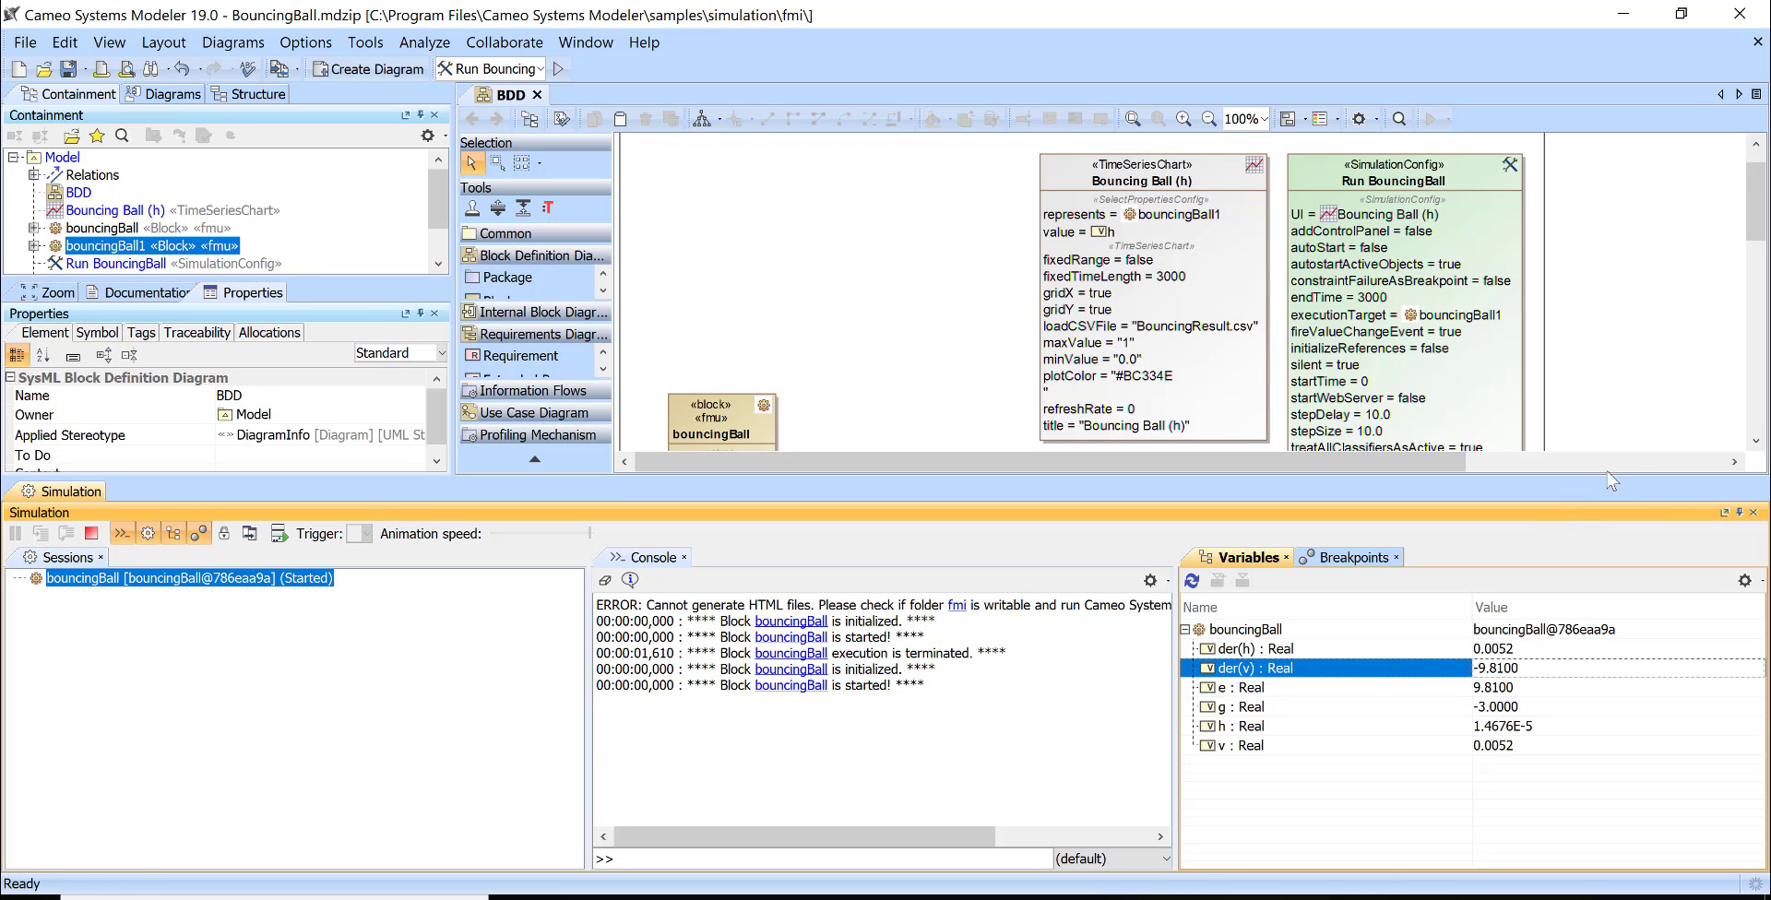
Step: Terminate the session, set g to -3.0 in the new one, and run it to plot a second h curve
{"action": "left_click", "coordinate": [90, 533]}
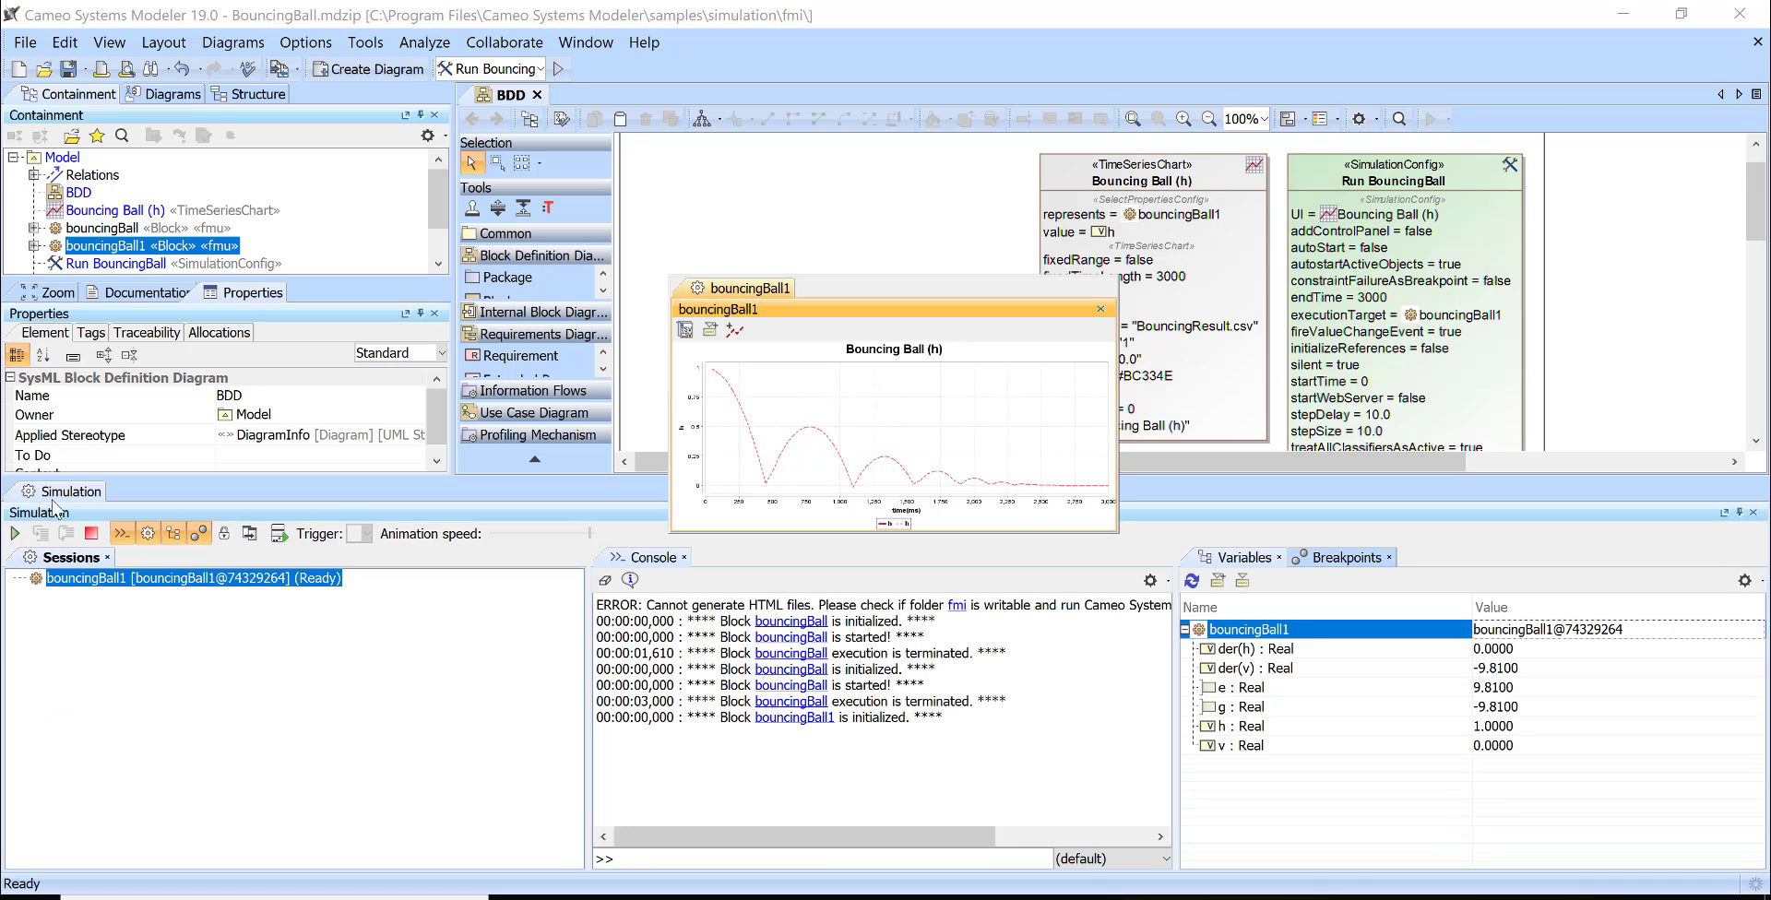
{"action": "left_click", "coordinate": [1494, 707]}
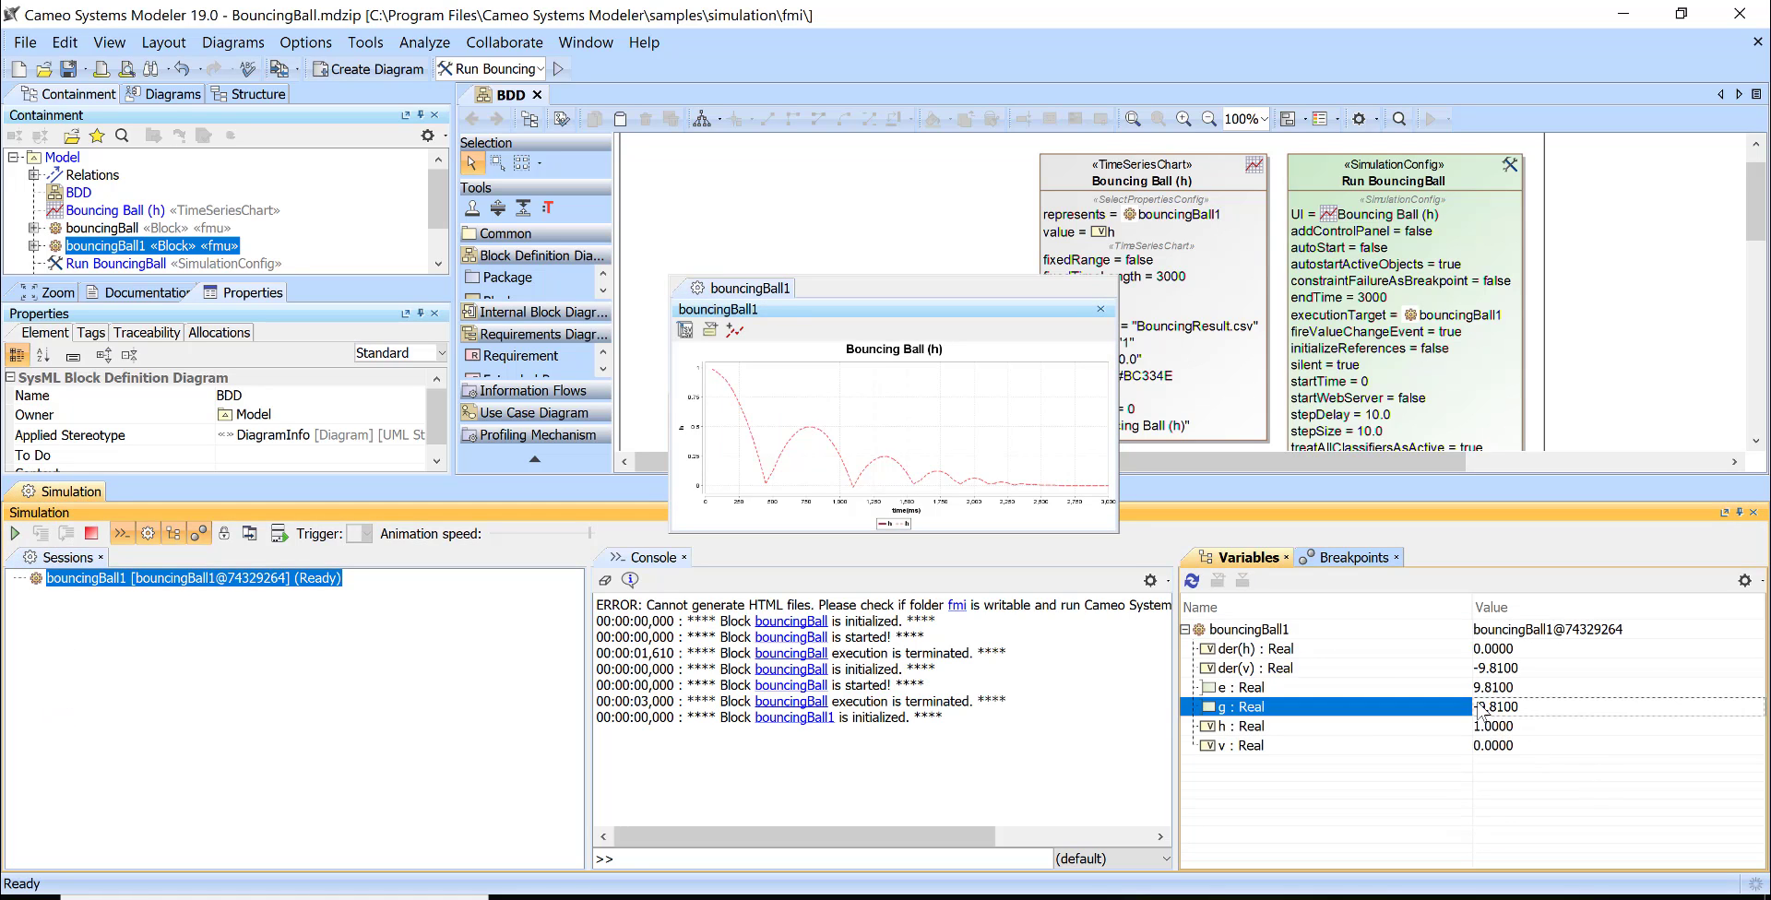
{"action": "left_click", "coordinate": [1485, 706]}
{"action": "left_click_drag", "start_coordinate": [1490, 707], "coordinate": [1531, 712]}
{"action": "type", "text": "0"}
{"action": "key", "text": "Return"}
{"action": "left_click", "coordinate": [15, 533]}
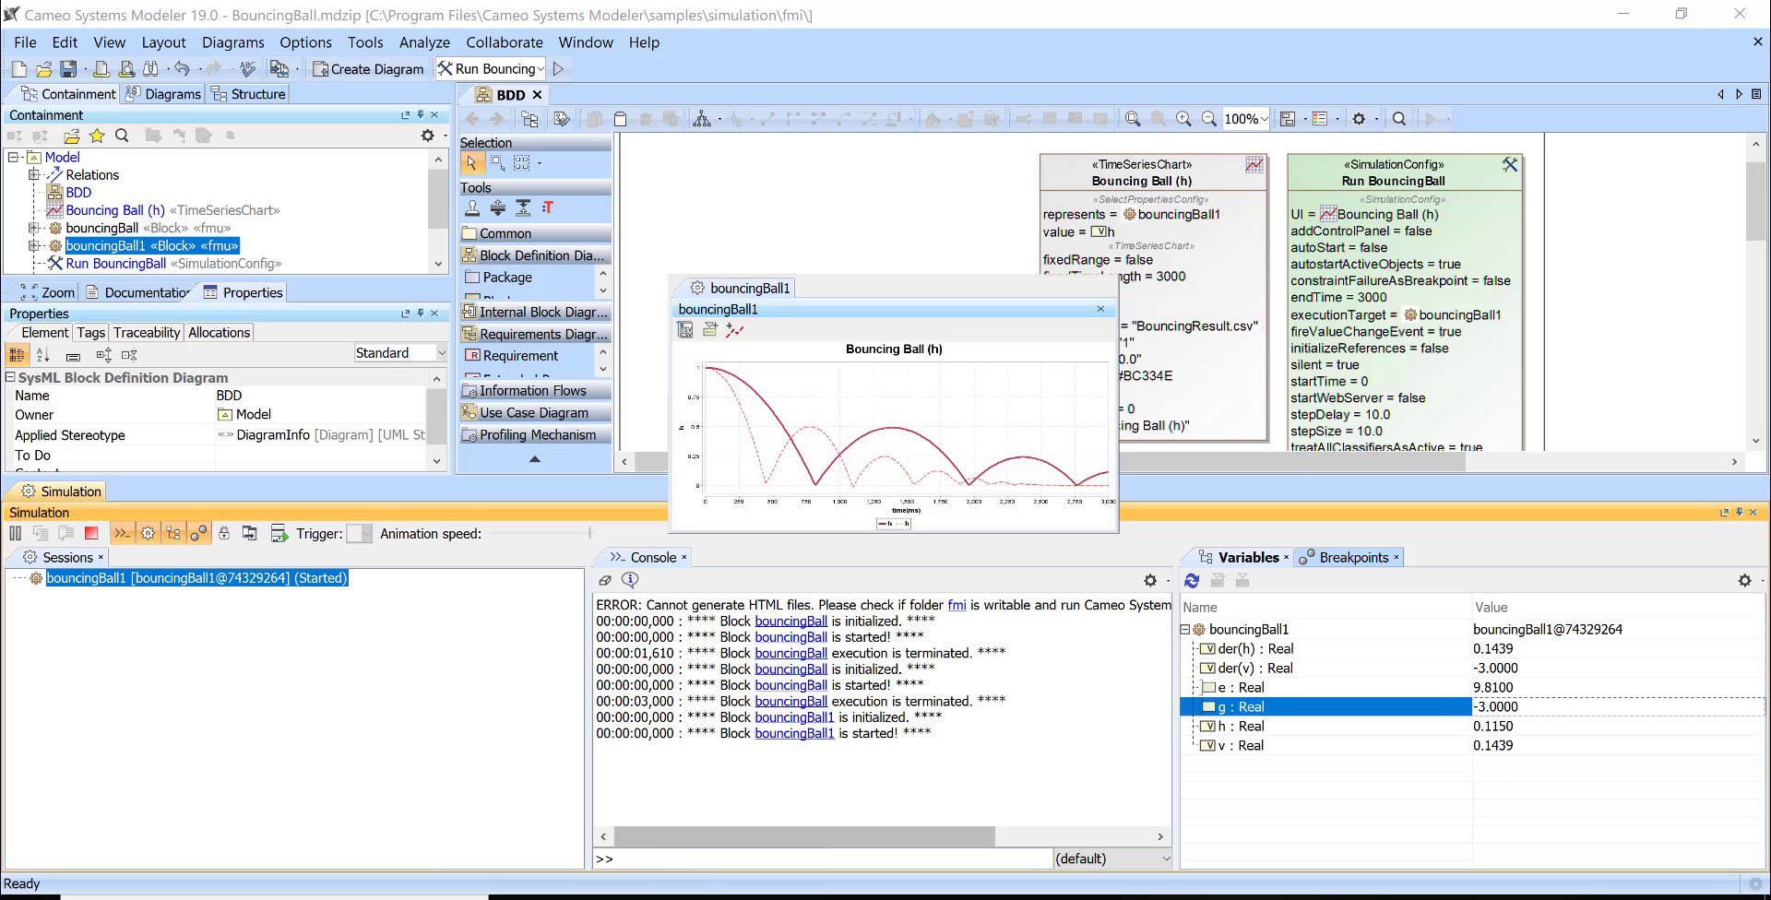
{"action": "mouse_move", "coordinate": [683, 876]}
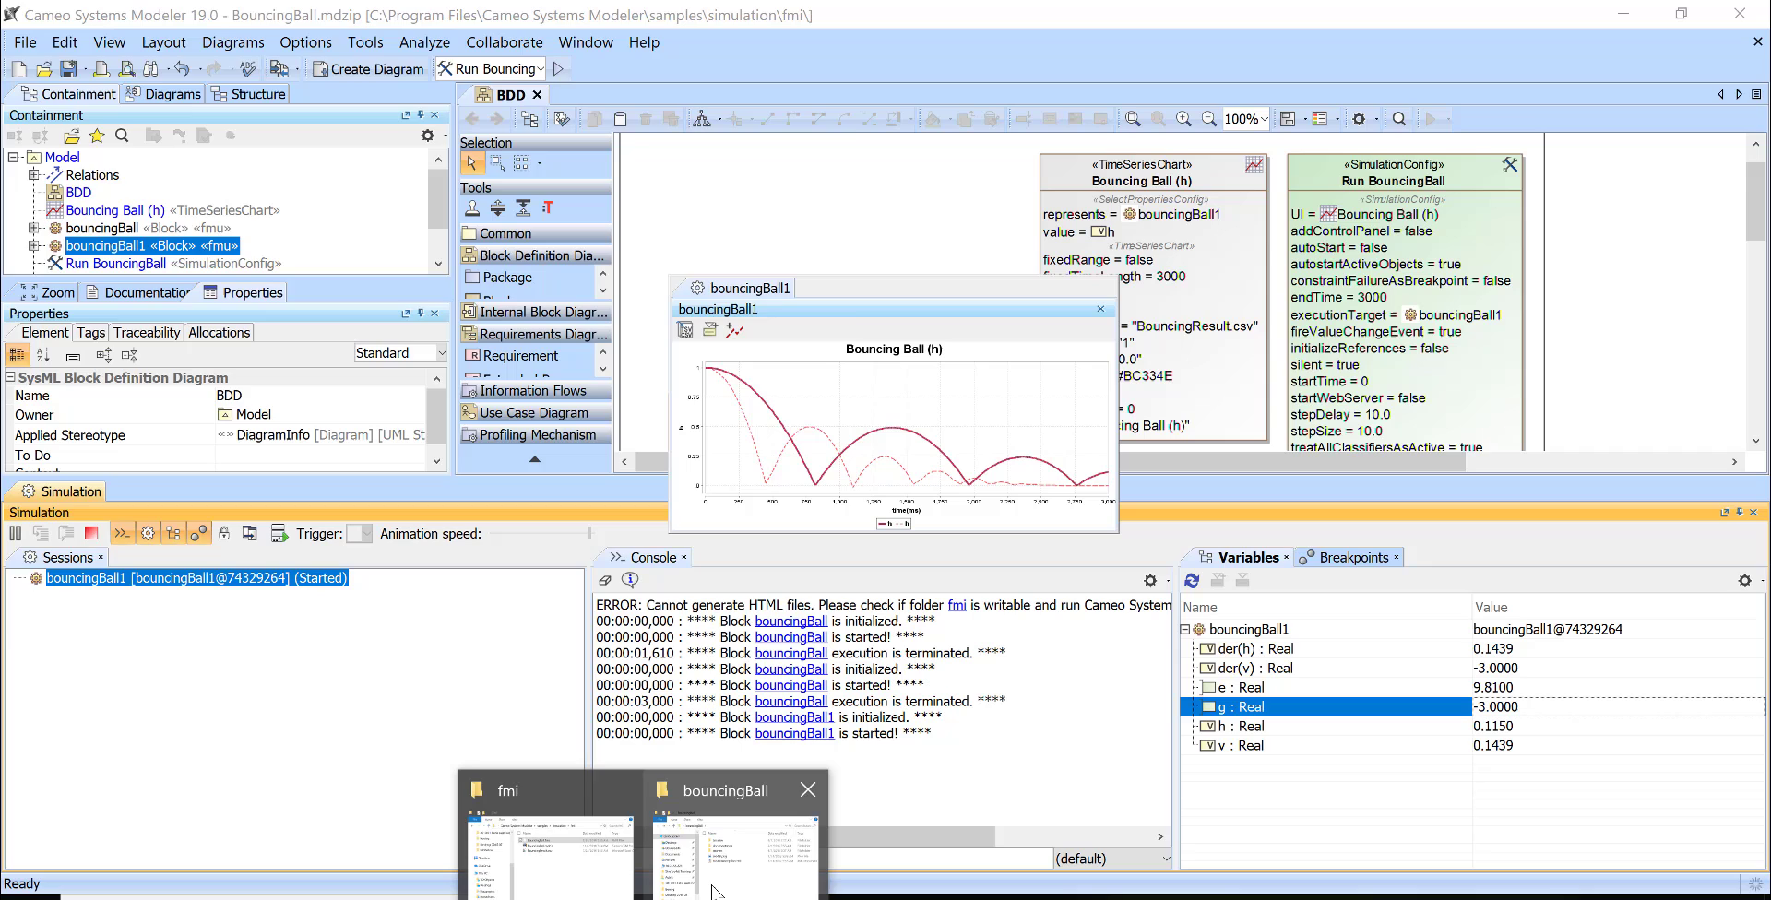
Step: Open _main.html from bouncingBall's documentation folder in Firefox
{"action": "left_click", "coordinate": [716, 891]}
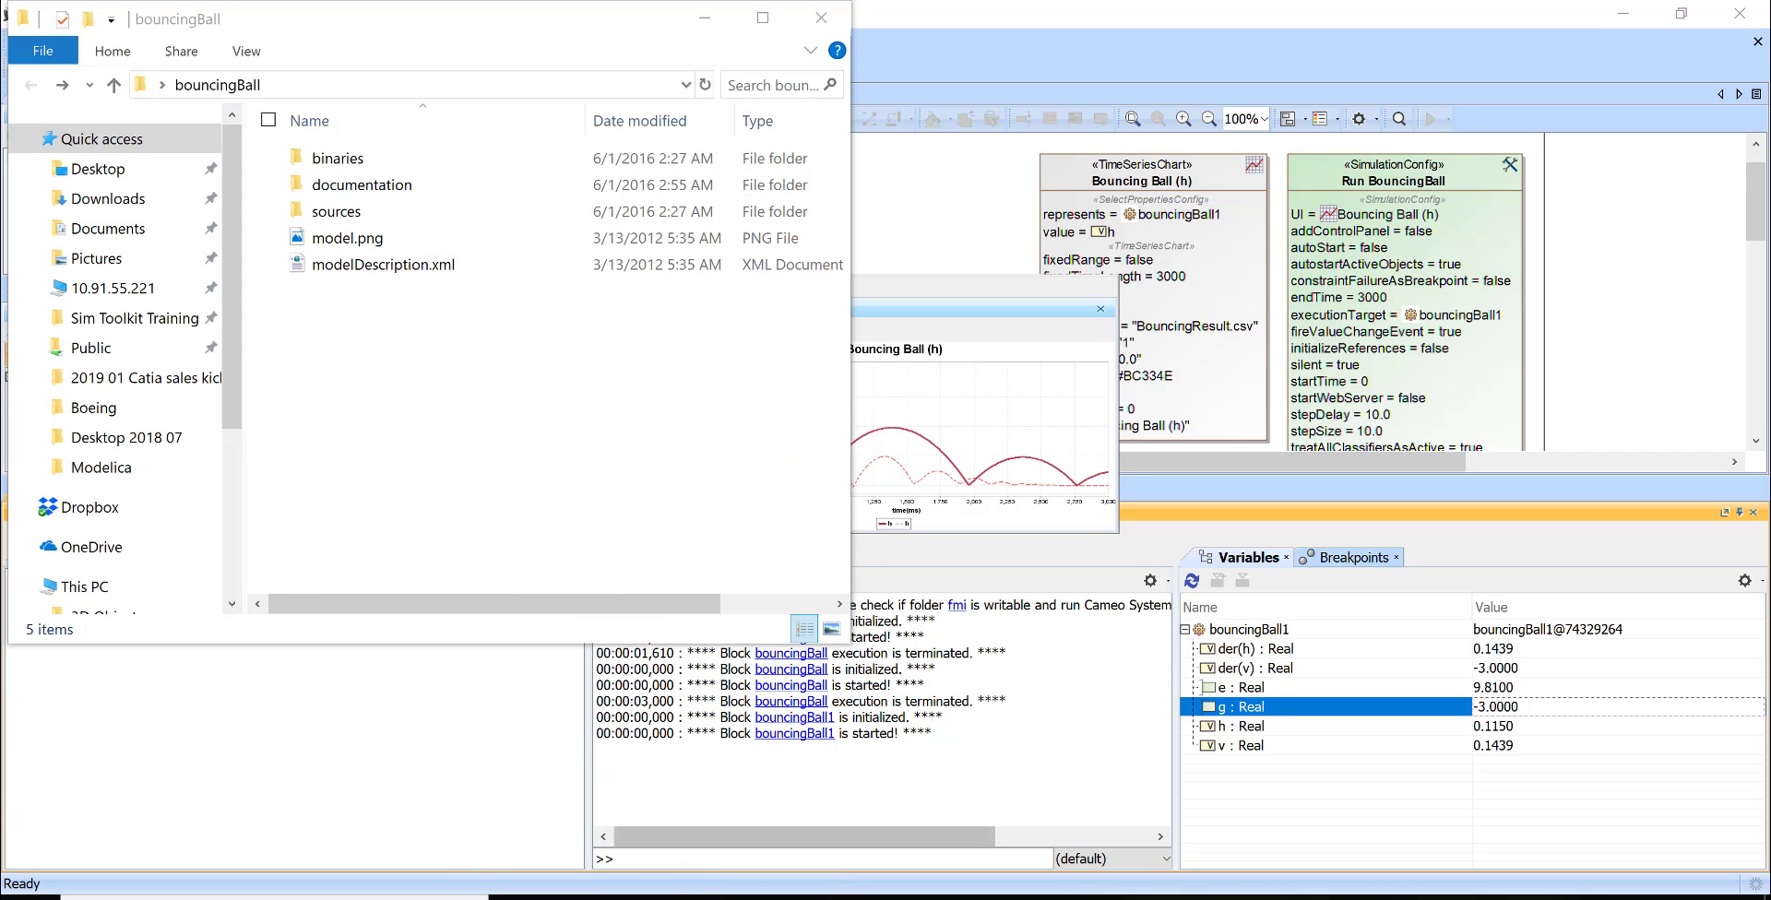
{"action": "mouse_move", "coordinate": [716, 891]}
{"action": "left_click", "coordinate": [540, 869]}
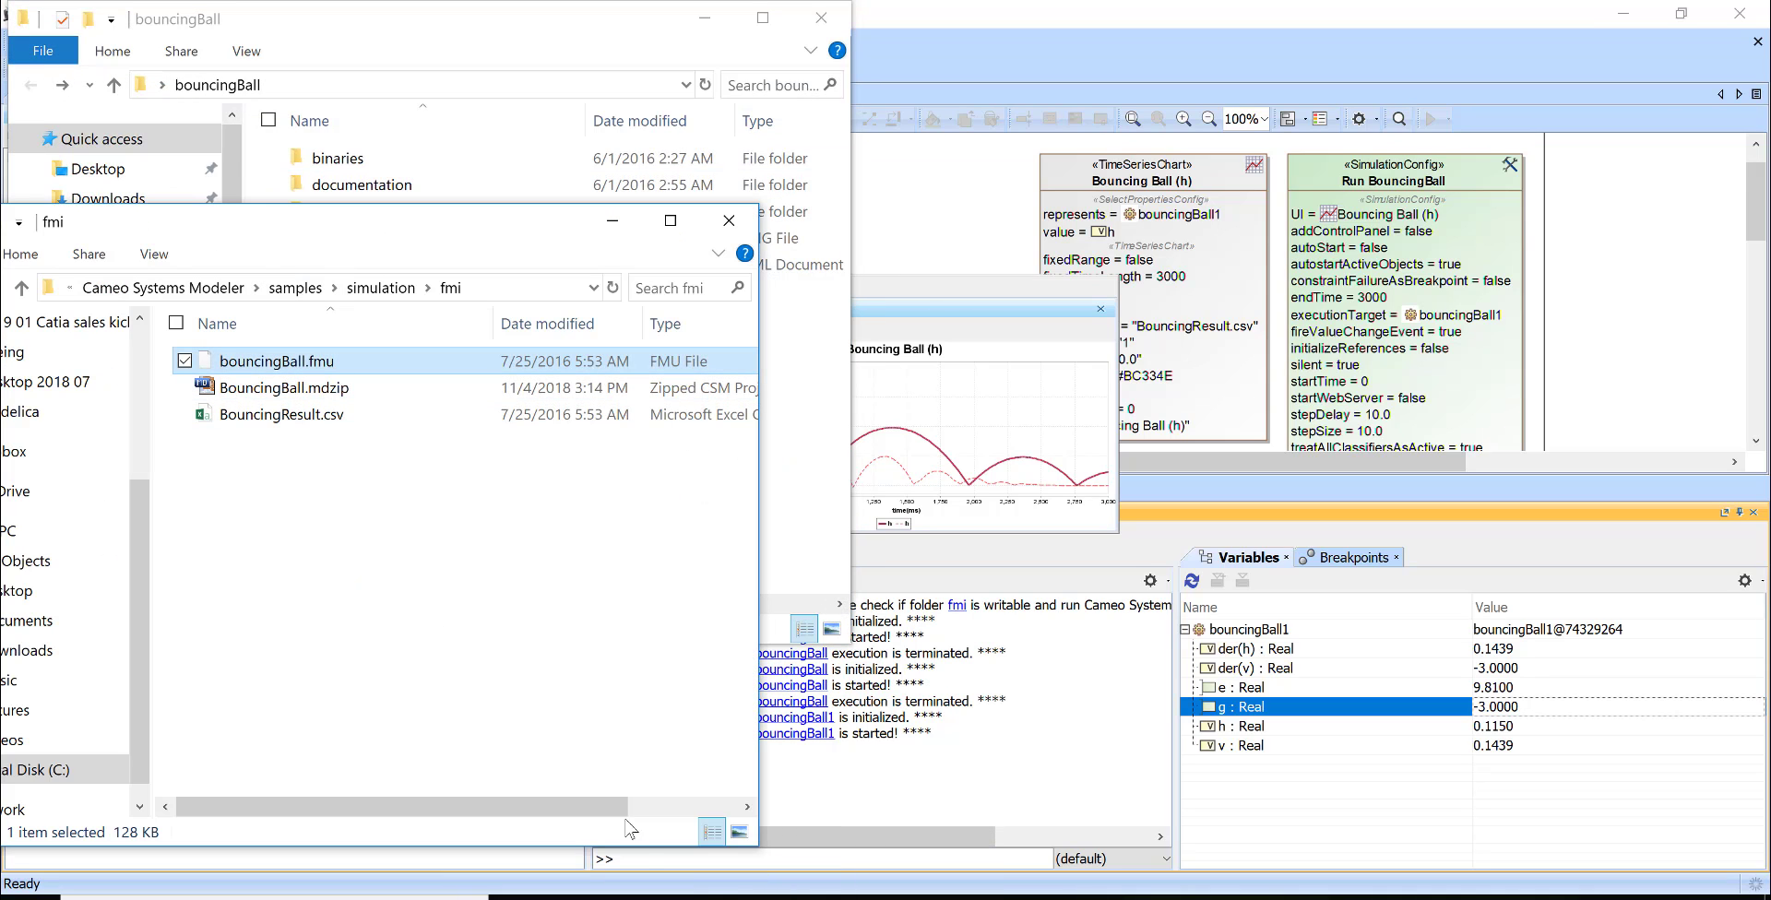
{"action": "left_click", "coordinate": [692, 820]}
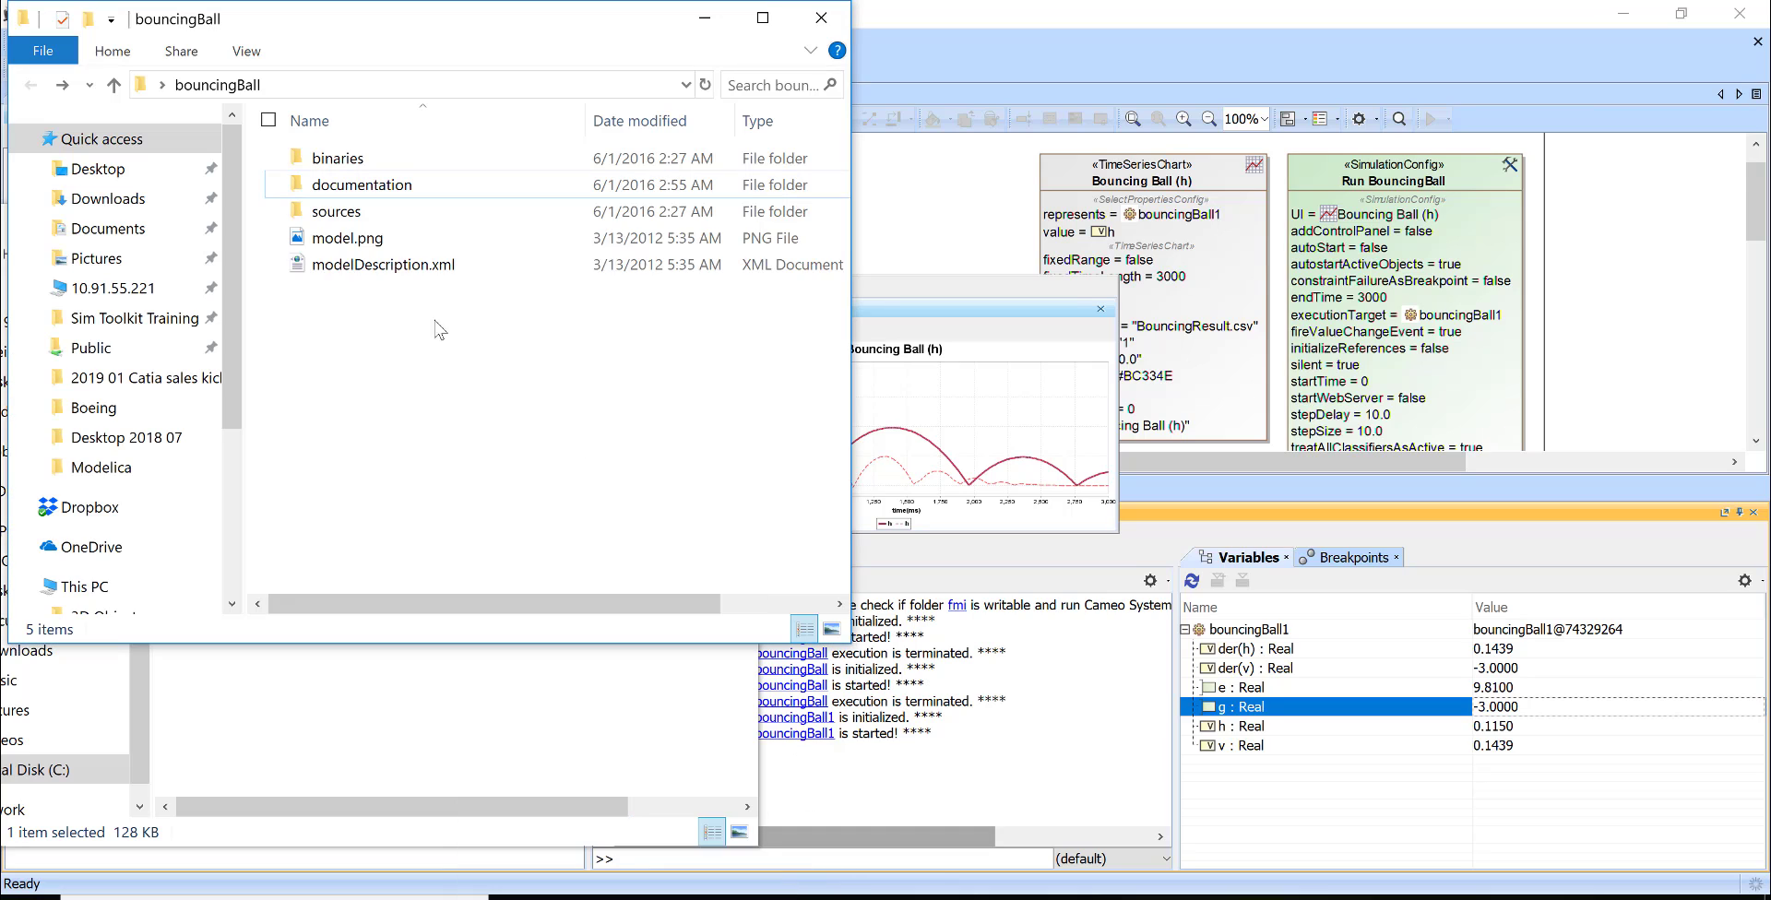
{"action": "double_click", "coordinate": [341, 158]}
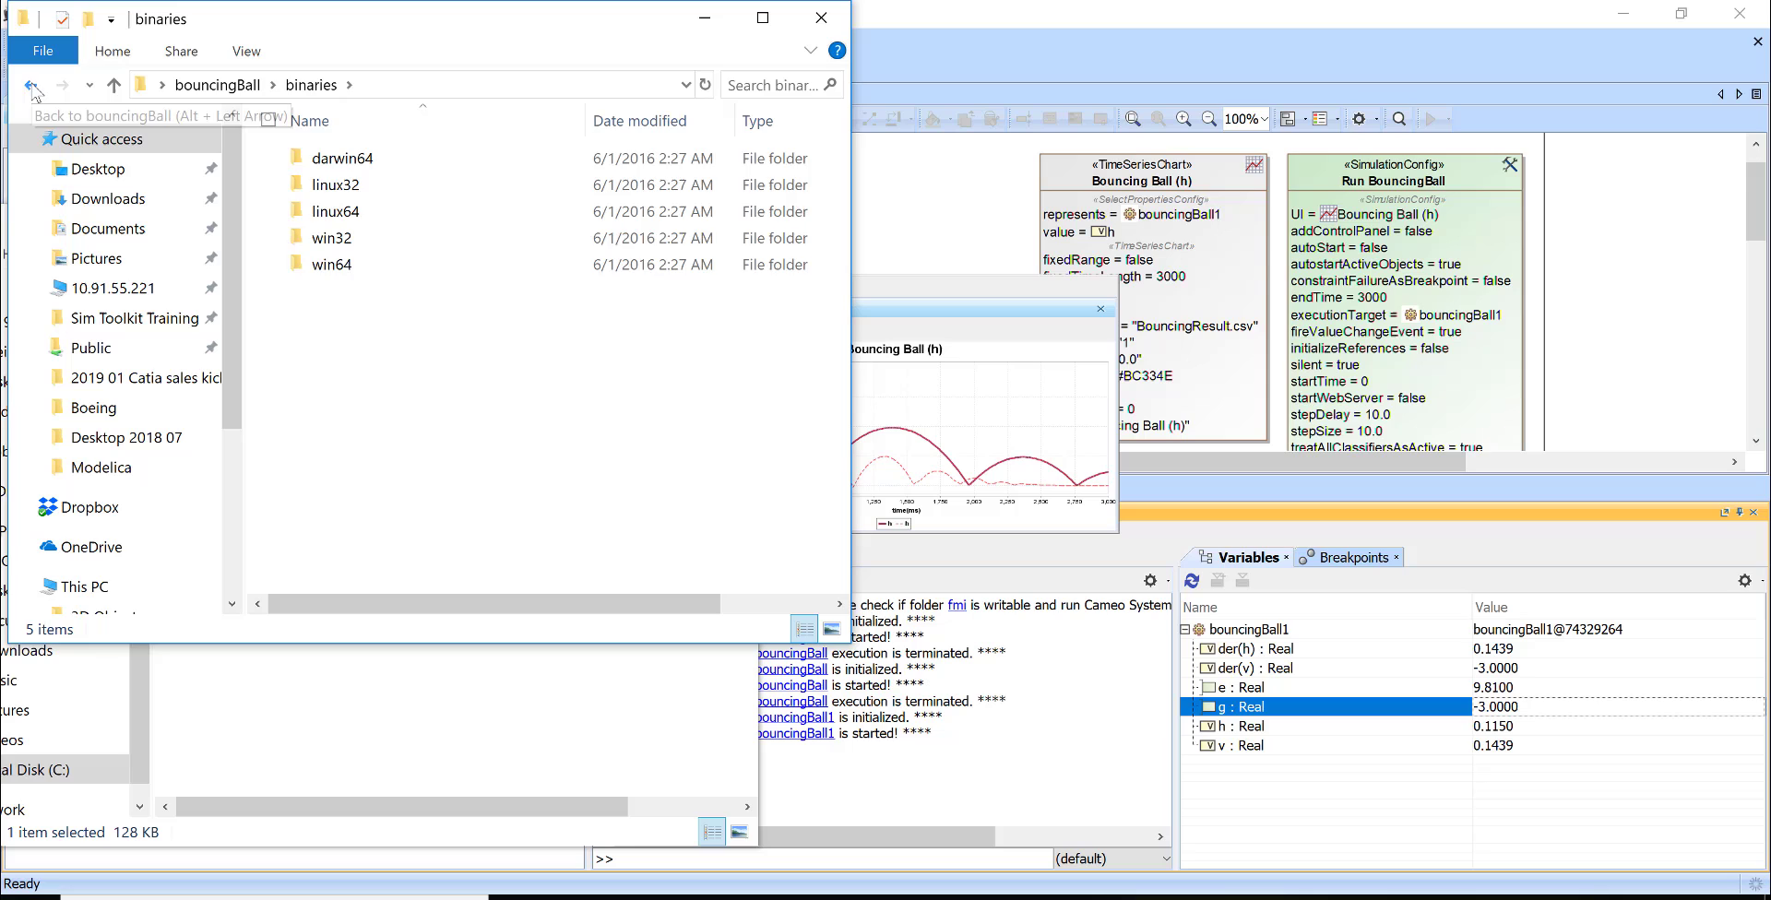
{"action": "left_click", "coordinate": [30, 85]}
{"action": "double_click", "coordinate": [343, 185]}
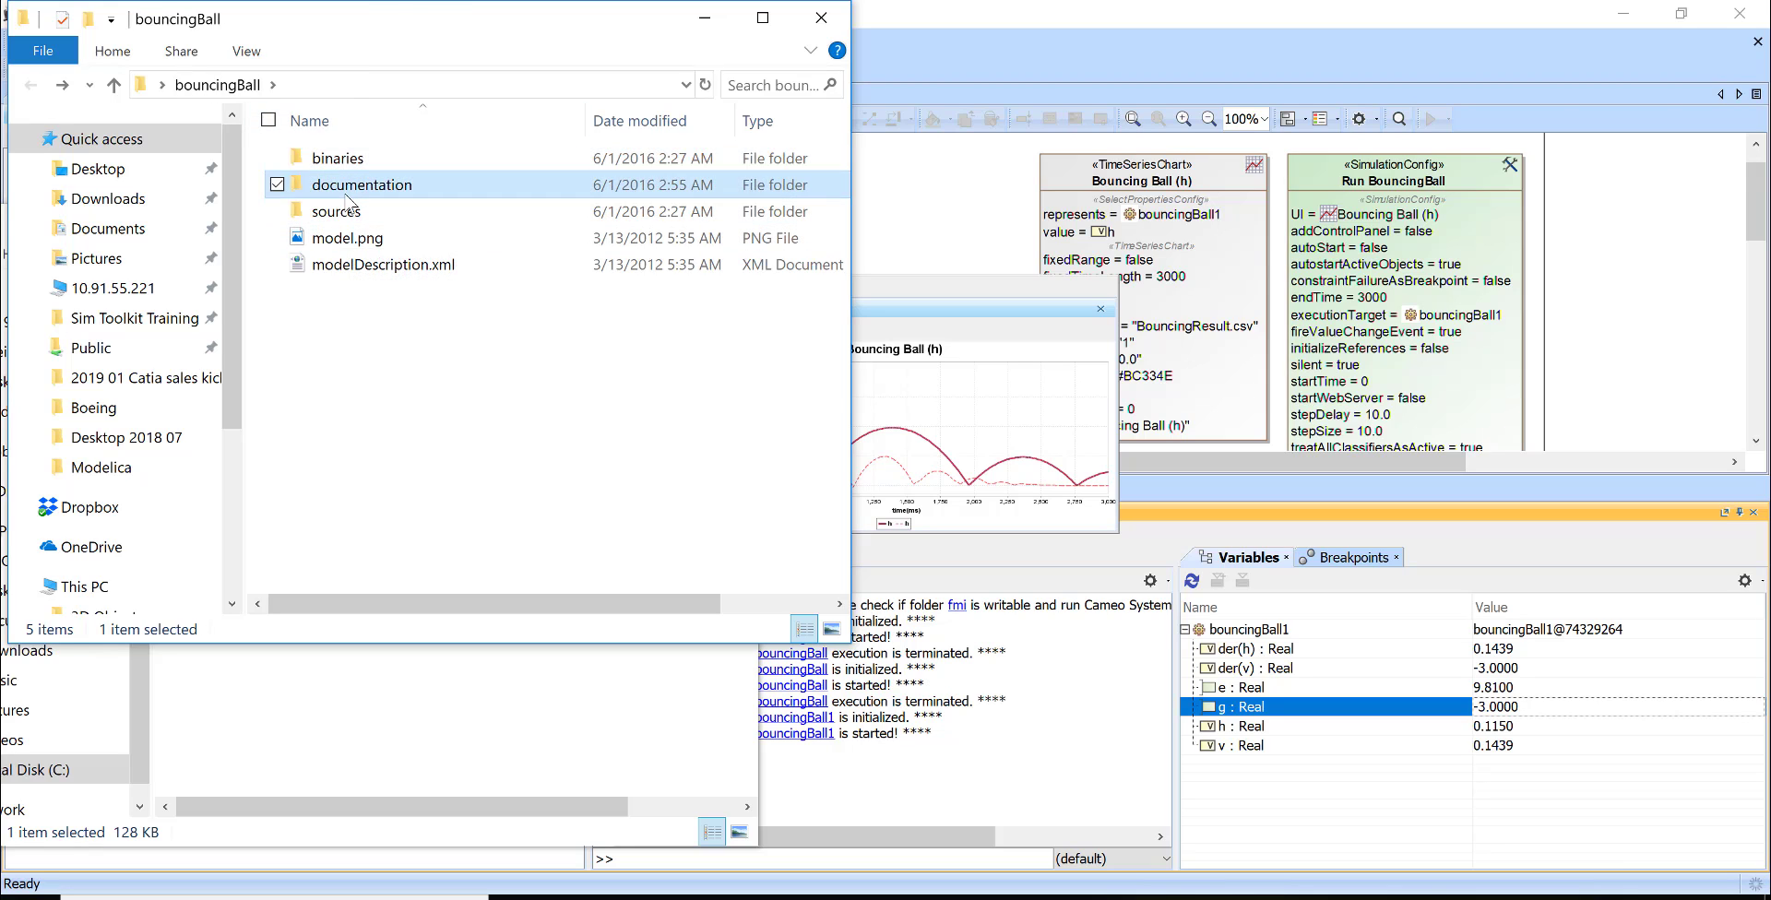
{"action": "left_click", "coordinate": [352, 194]}
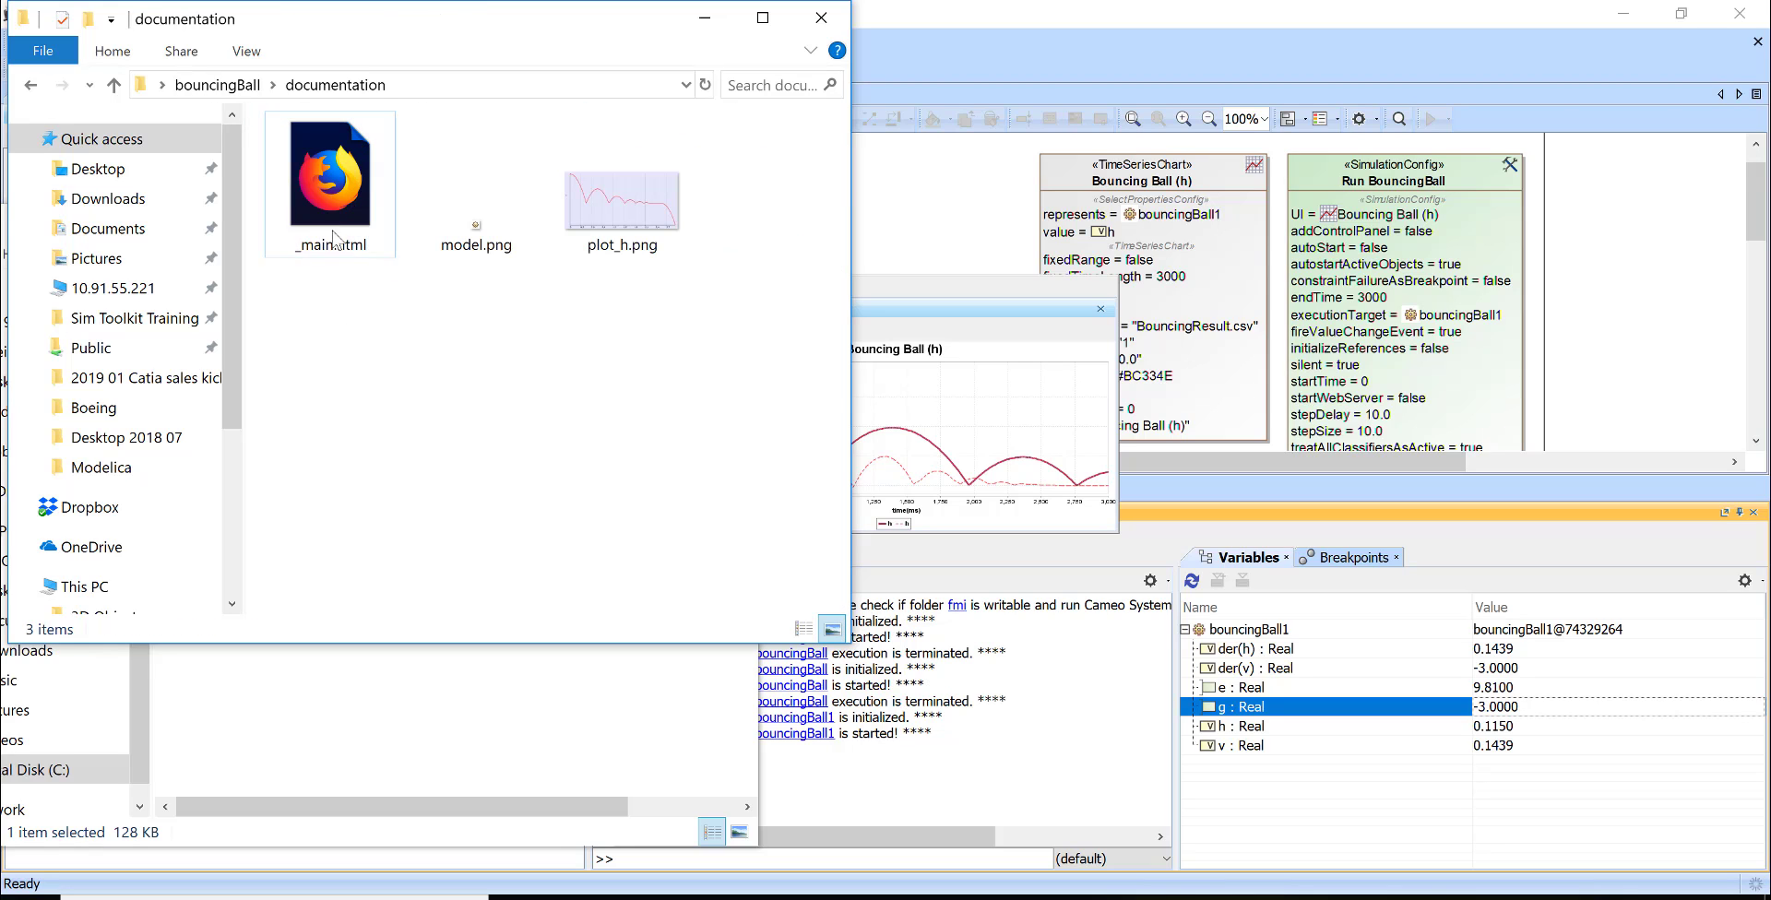
{"action": "double_click", "coordinate": [351, 192]}
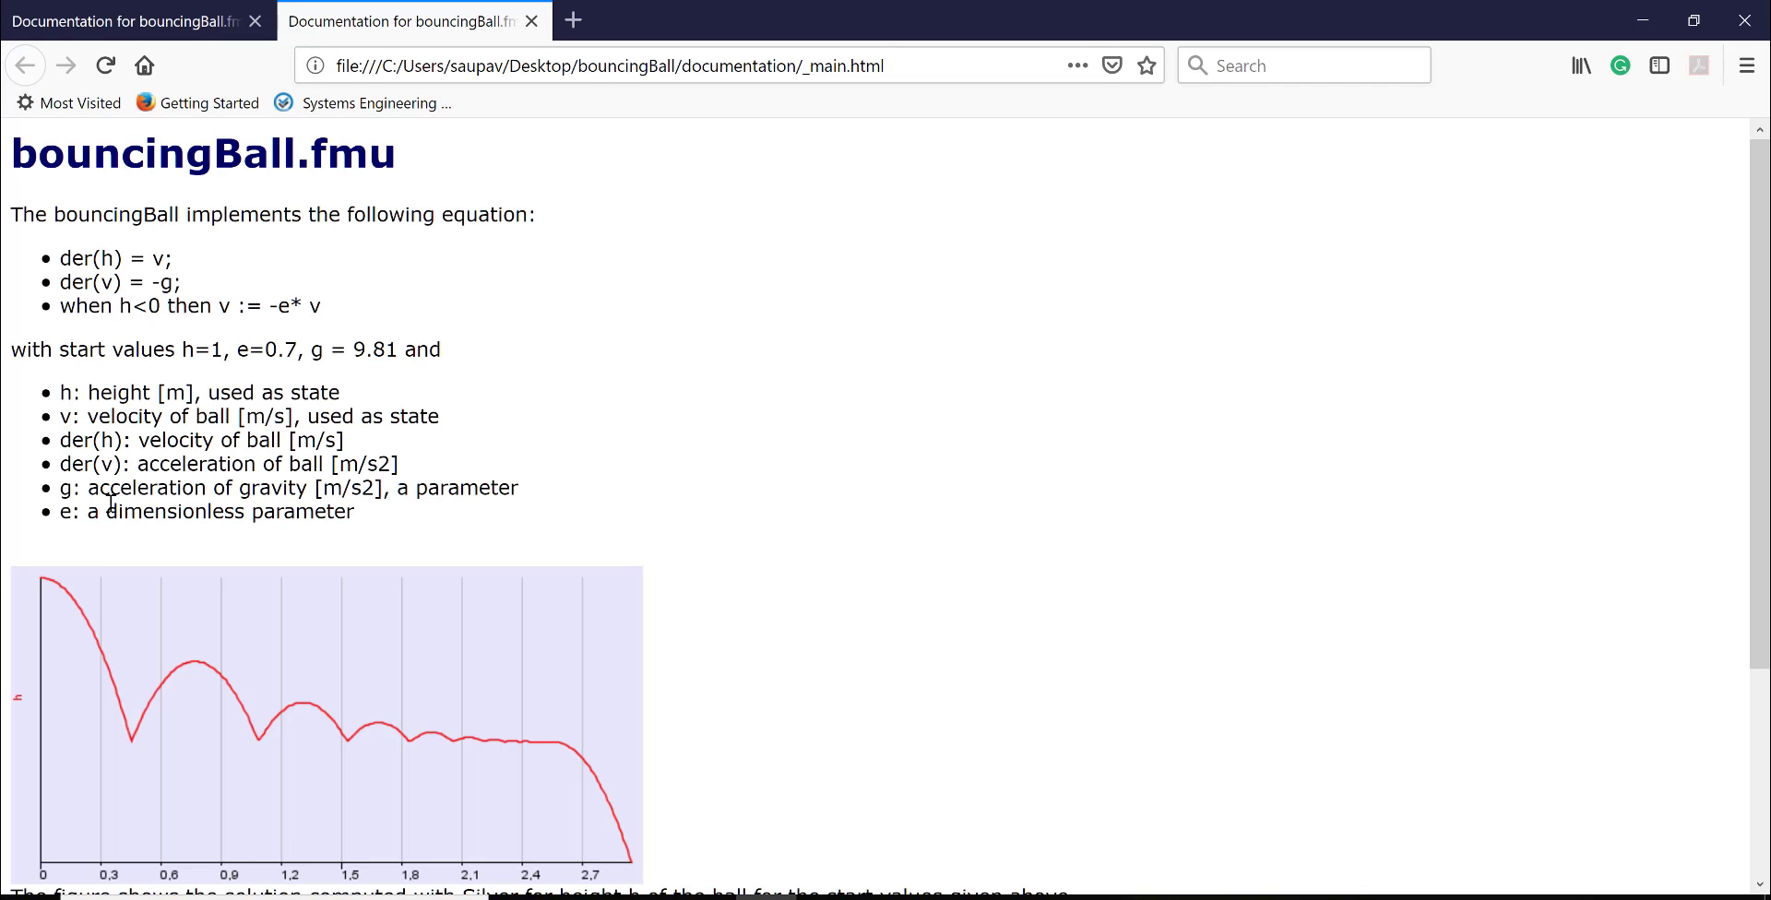
Step: Close the duplicate bouncingBall documentation tab and minimize Firefox
{"action": "scroll", "coordinate": [111, 503], "scroll_direction": "down", "scroll_amount": 3}
{"action": "scroll", "coordinate": [151, 634], "scroll_direction": "up", "scroll_amount": 3}
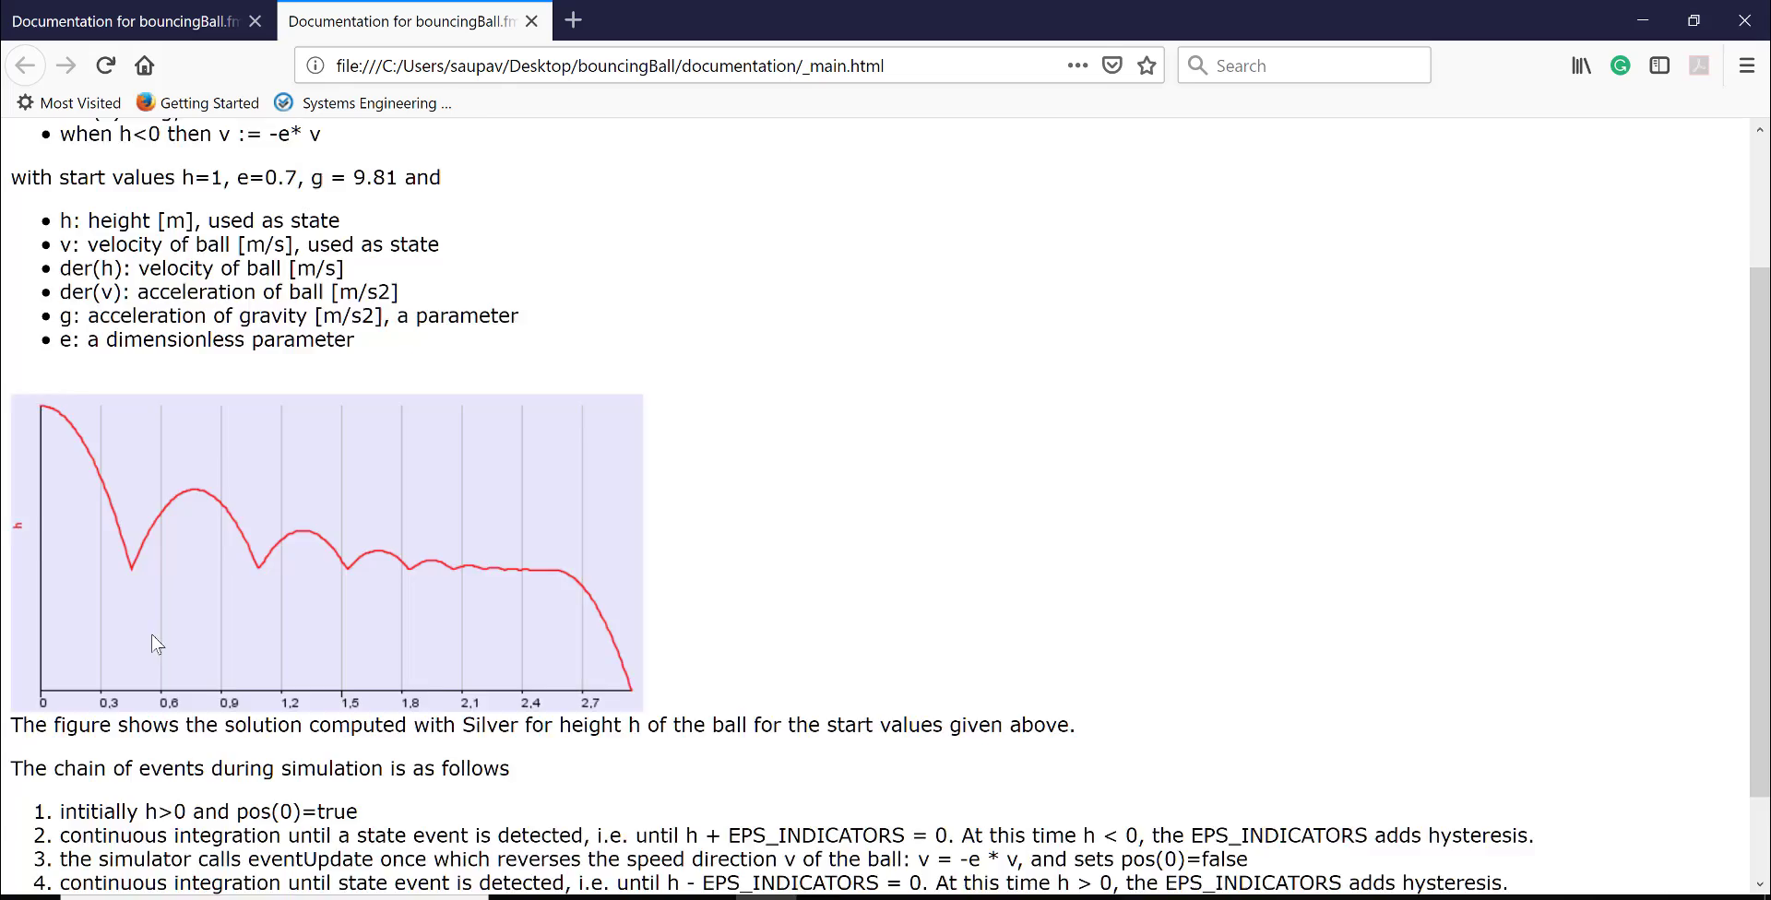
{"action": "left_click", "coordinate": [532, 21]}
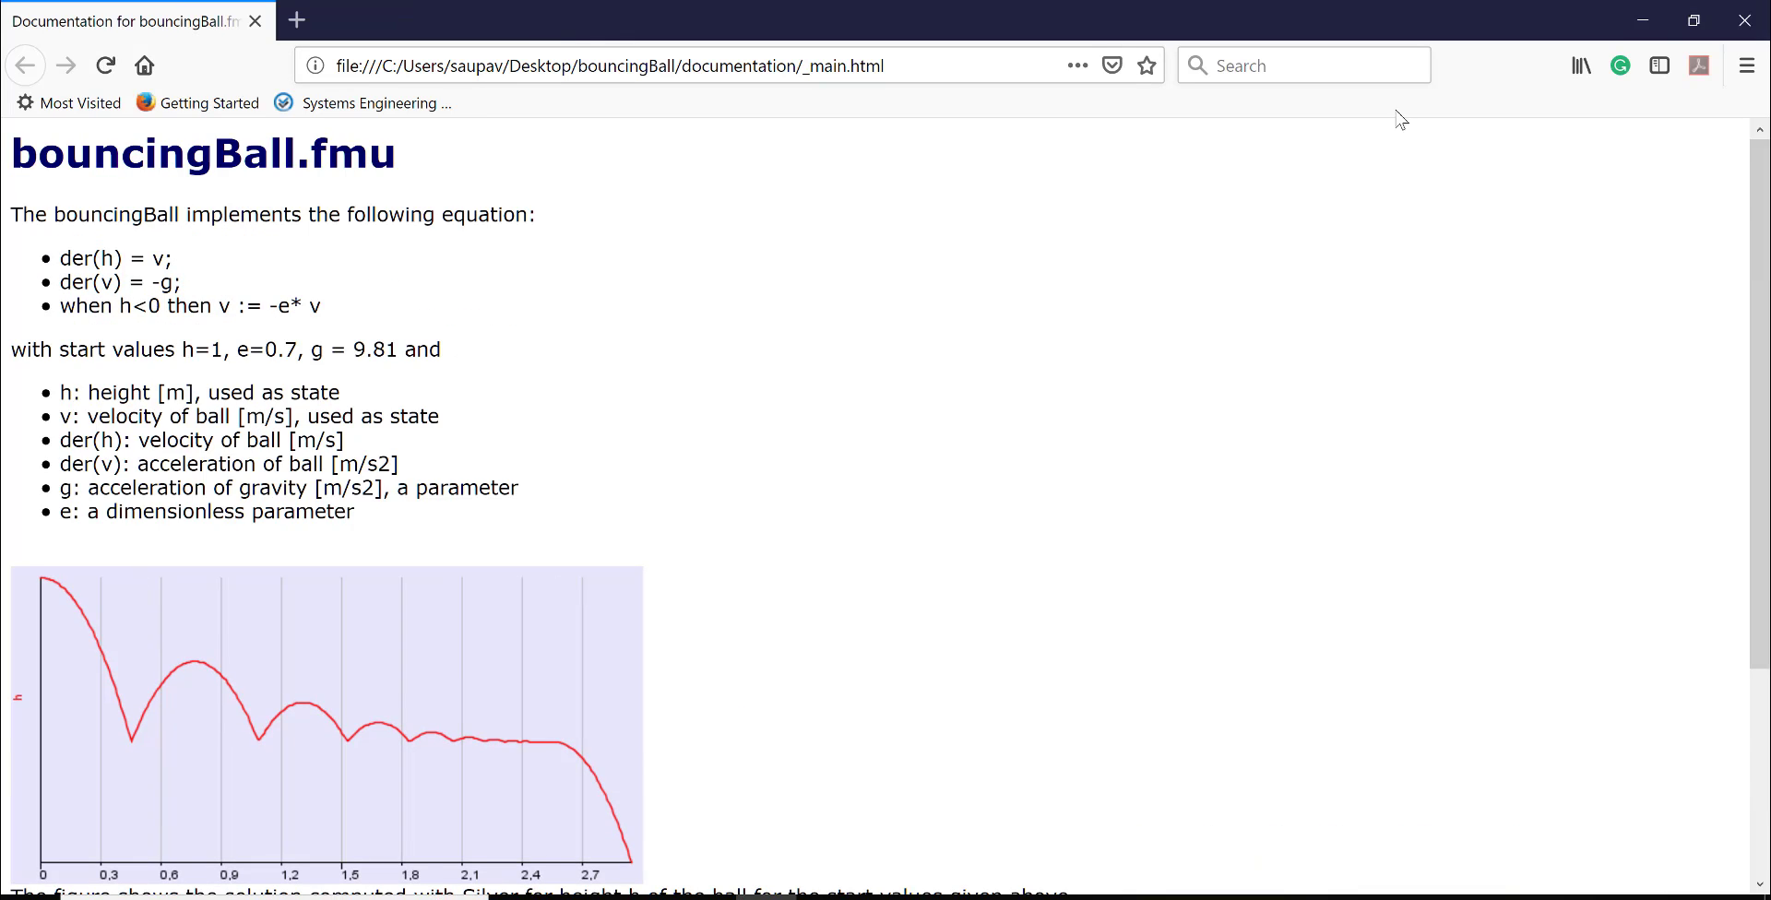
{"action": "left_click", "coordinate": [1621, 15]}
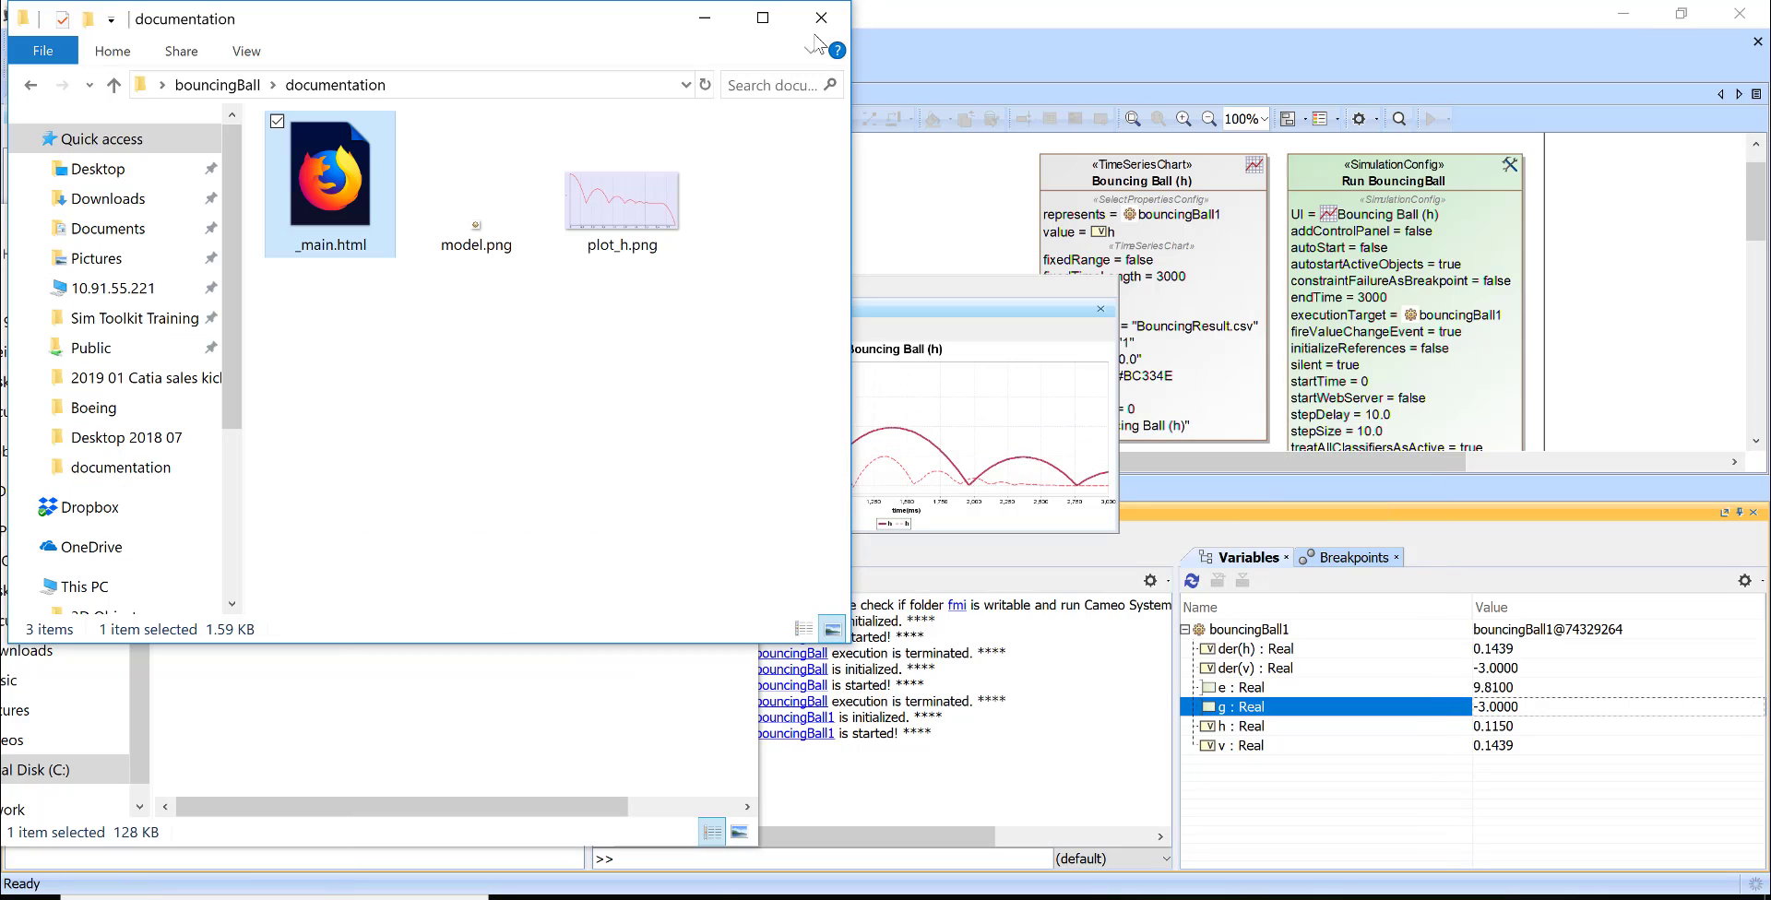
Step: Minimize the documentation and fmi folder windows, then close the bouncingBall1 chart and Simulation panel
{"action": "left_click", "coordinate": [703, 27]}
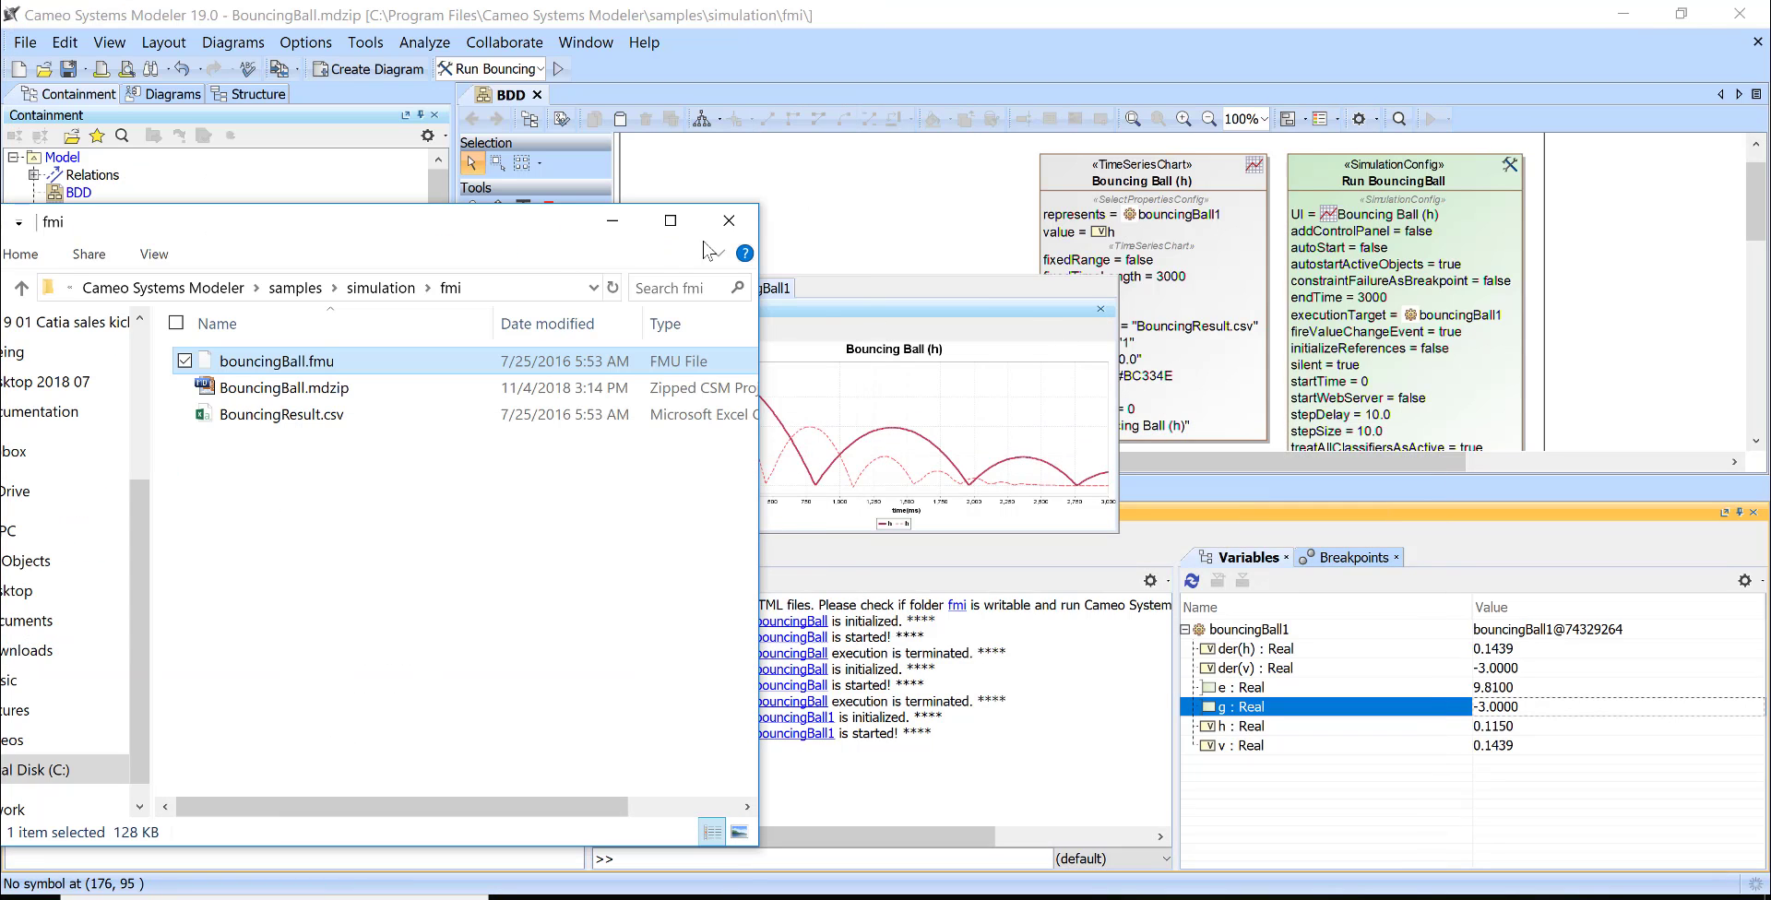
{"action": "left_click", "coordinate": [694, 203]}
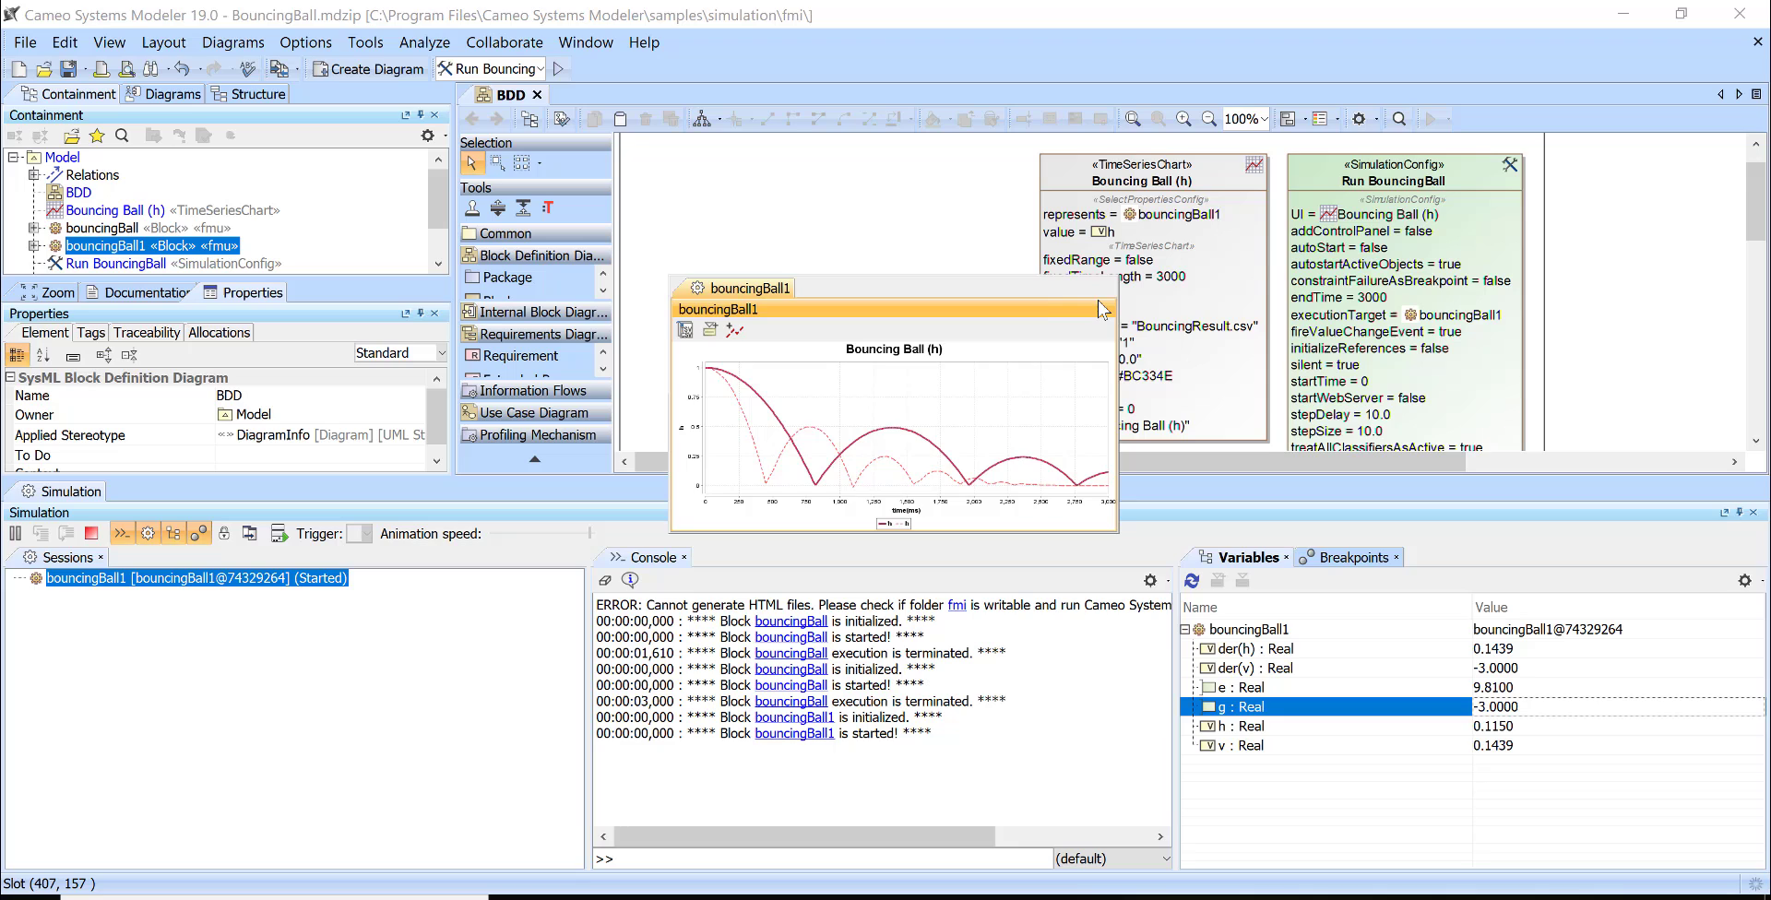
{"action": "left_click", "coordinate": [1102, 309]}
{"action": "left_click", "coordinate": [1753, 512]}
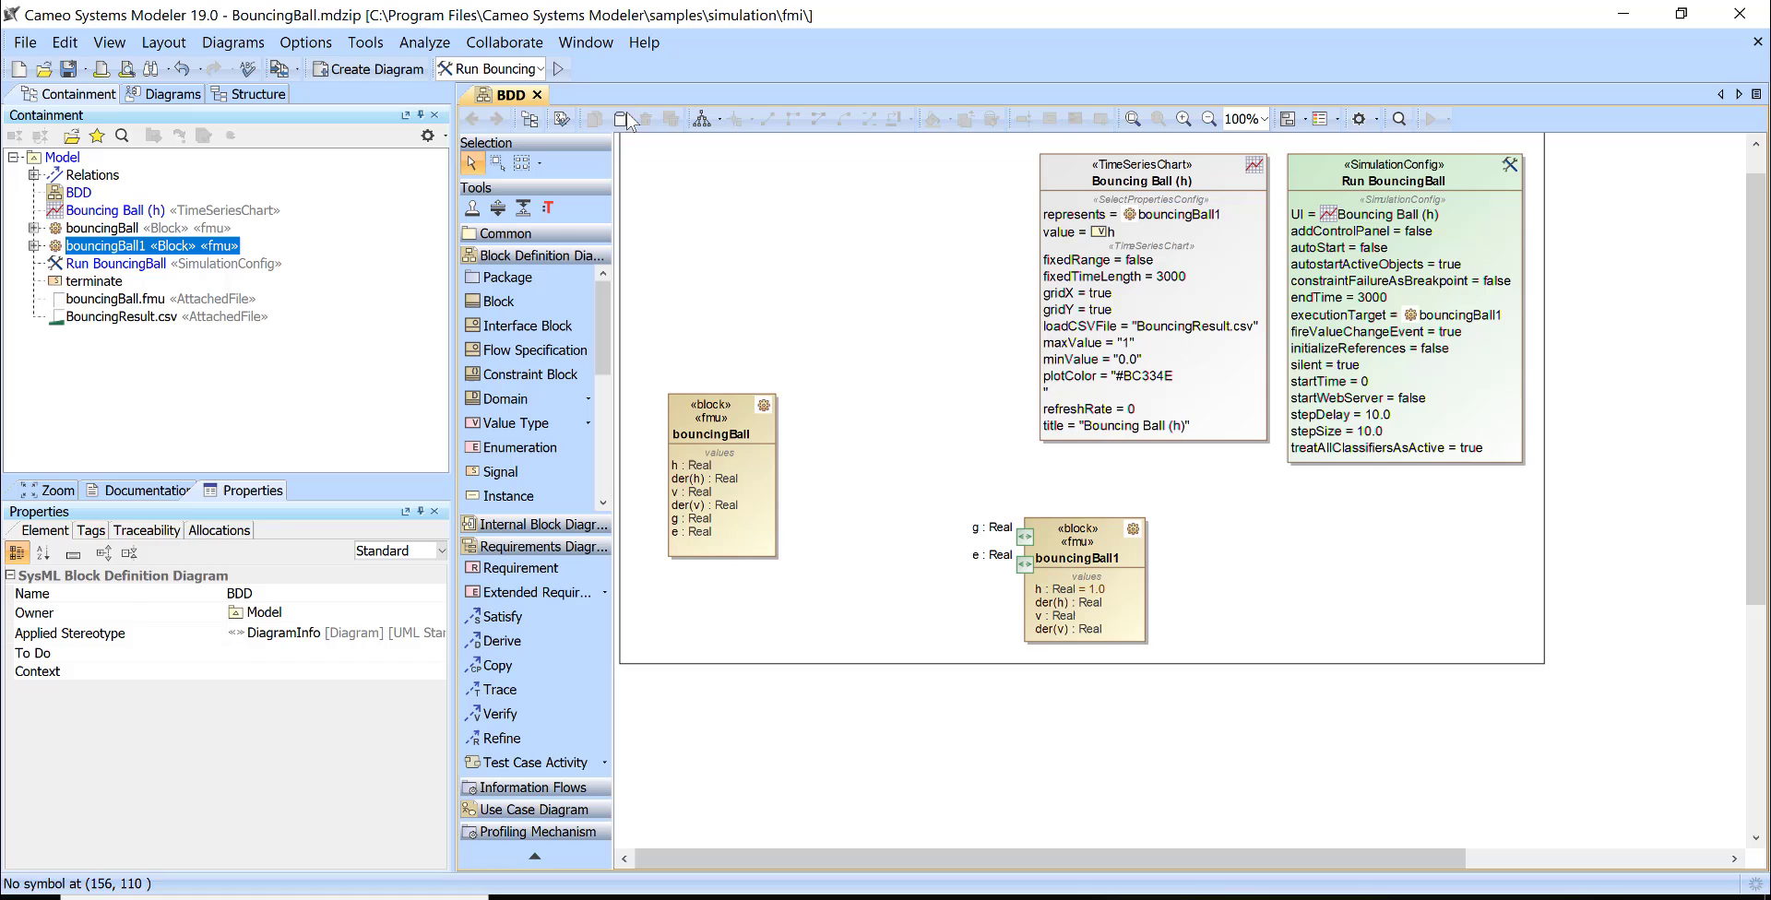
Step: Add a Simulation Configuration Diagram named bouncingBall1 under the bouncingBall1 block
{"action": "left_click", "coordinate": [351, 69]}
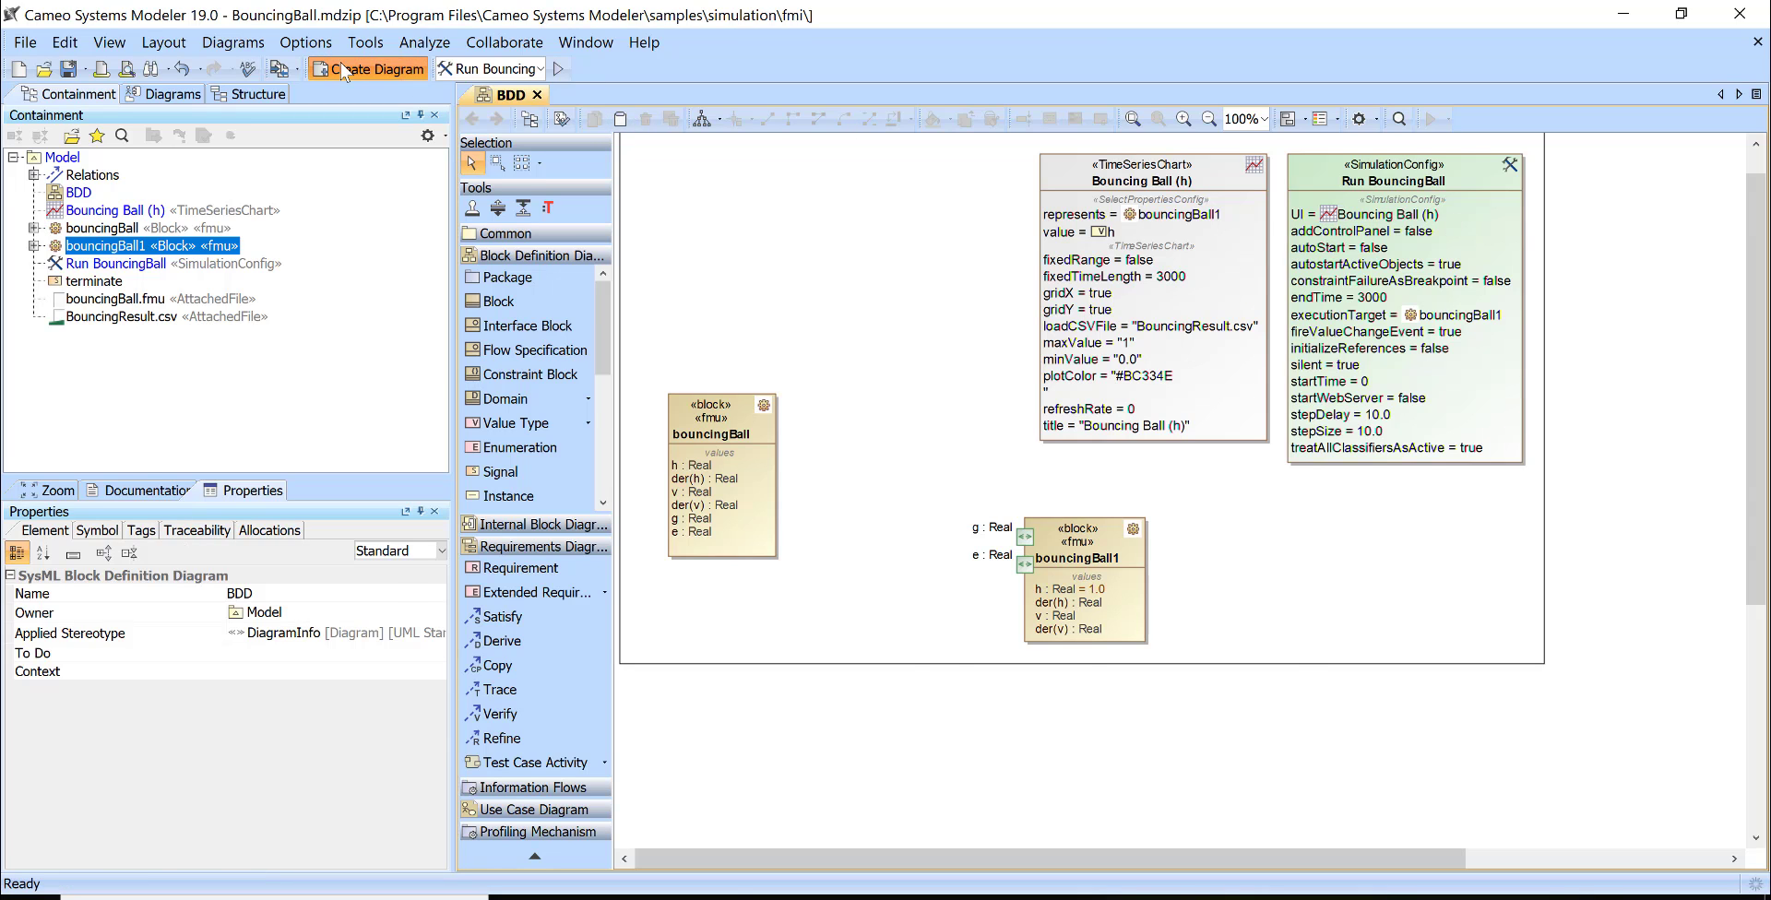
{"action": "left_click", "coordinate": [540, 254]}
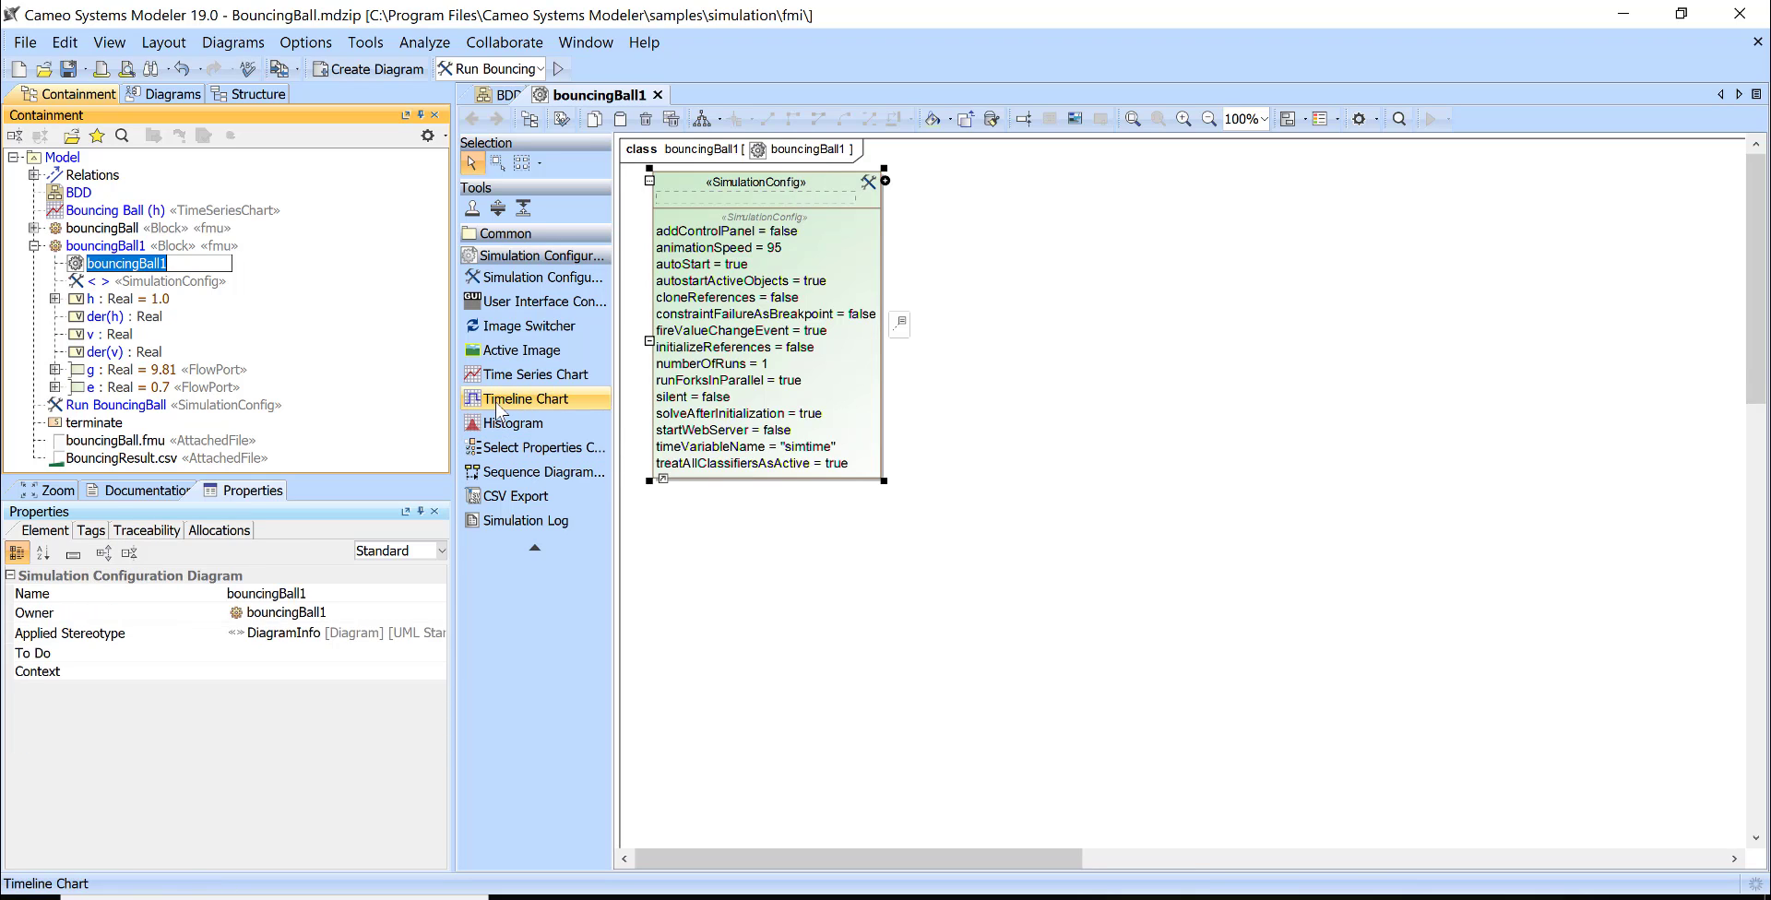
{"action": "key", "text": "Return"}
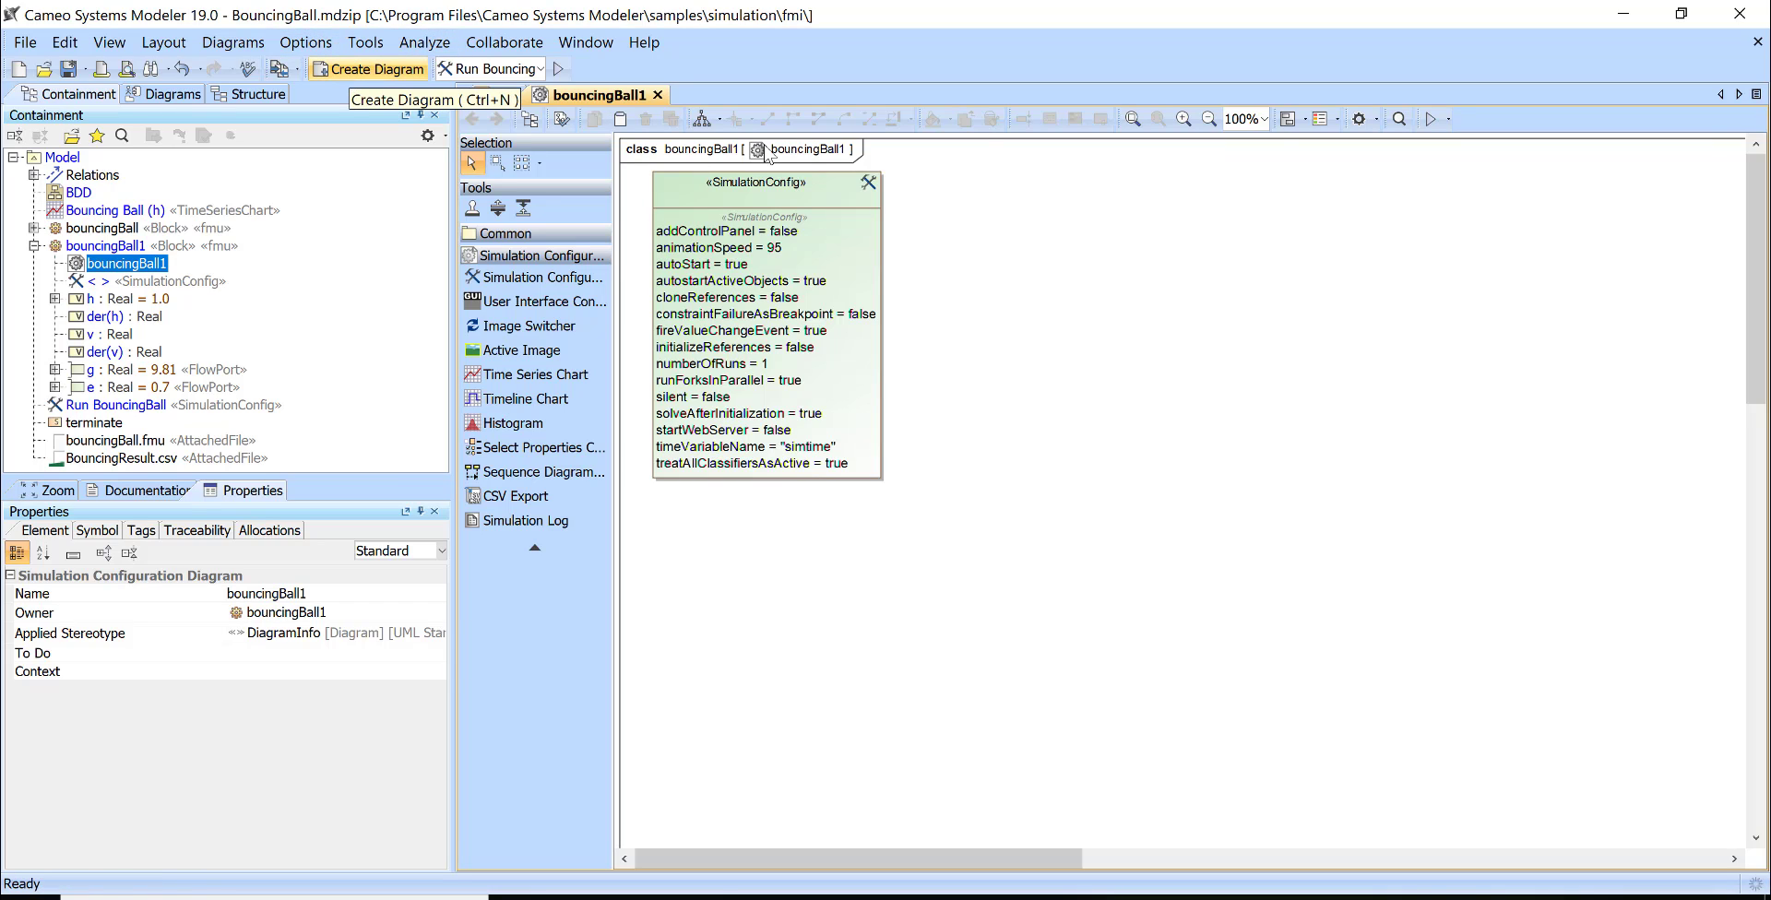
Step: Rename the SimulationConfig element to 'FMU execution'
{"action": "left_click", "coordinate": [806, 207]}
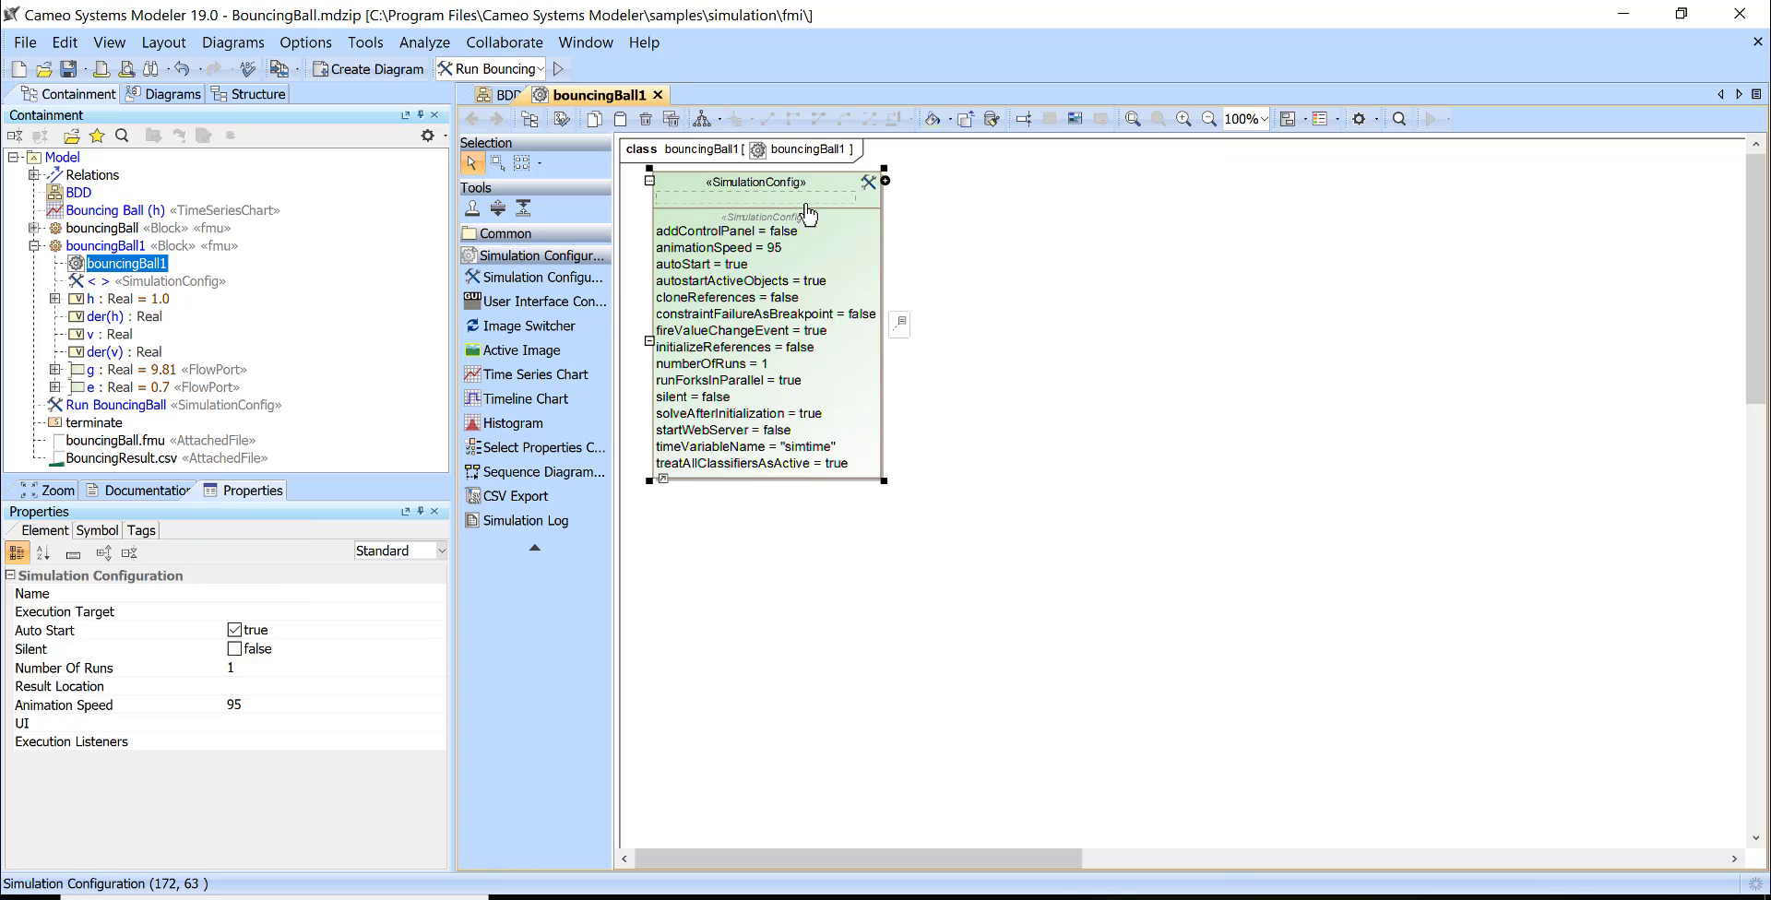
{"action": "type", "text": "FMU execution"}
{"action": "left_click", "coordinate": [994, 295]}
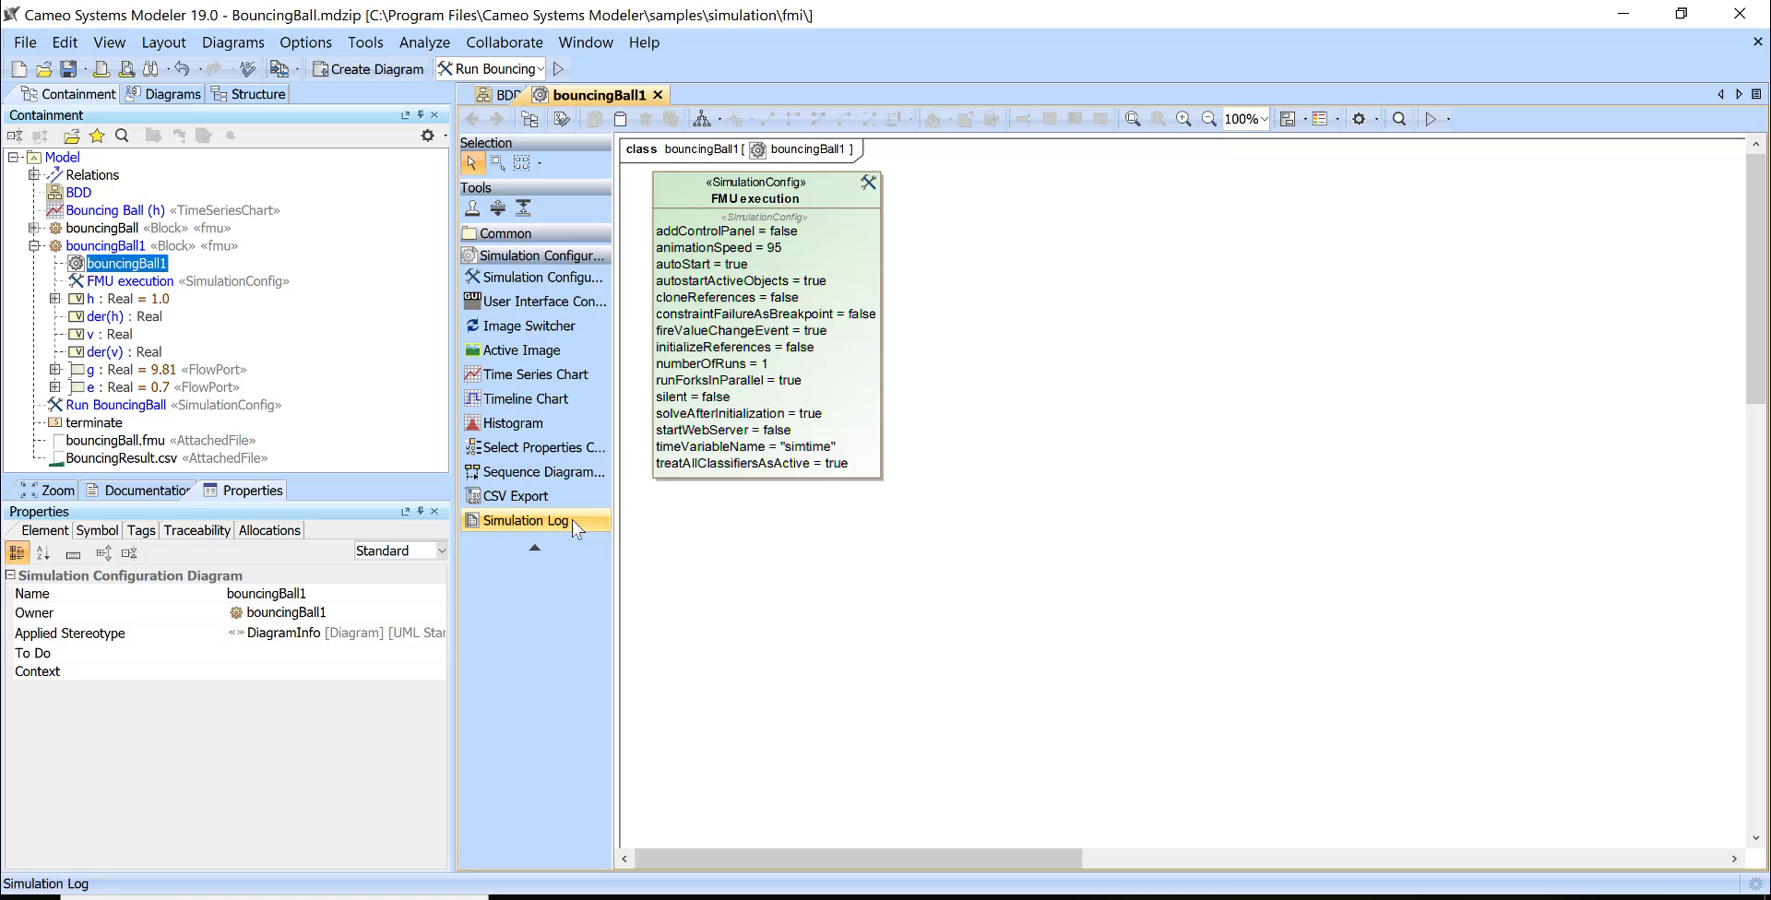
Step: Place a Time Series Chart named 'FMU exec' on the diagram, undoing a mistaken Timeline Chart
{"action": "left_click", "coordinate": [546, 399]}
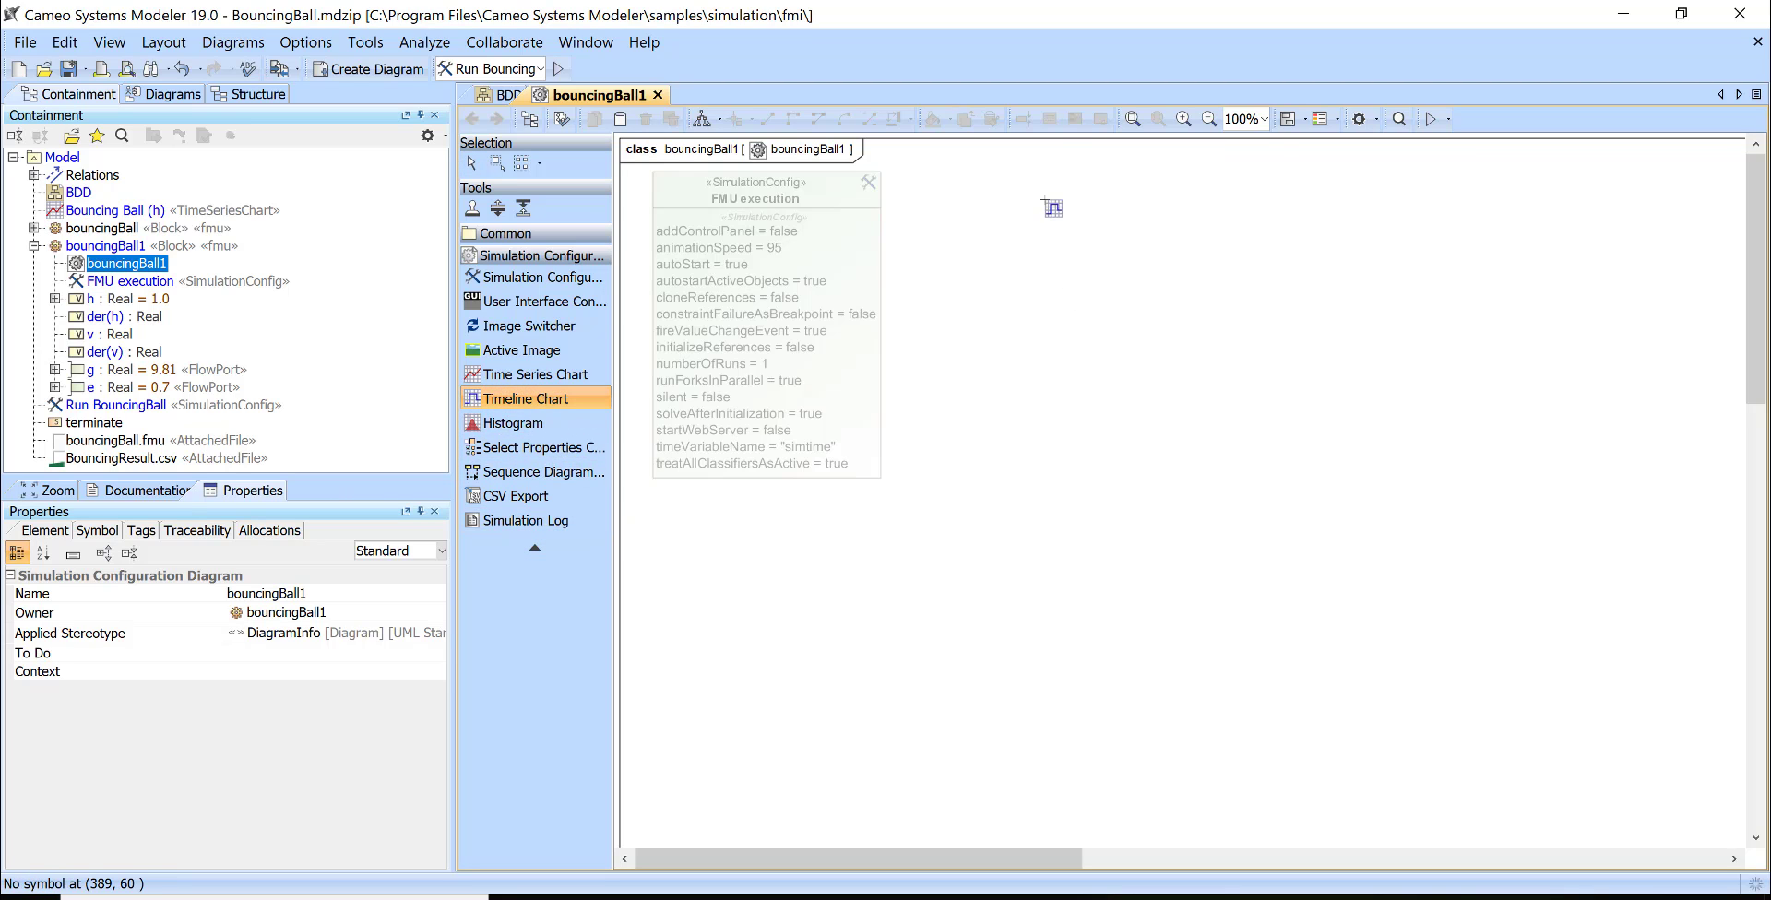
{"action": "left_click", "coordinate": [1048, 204]}
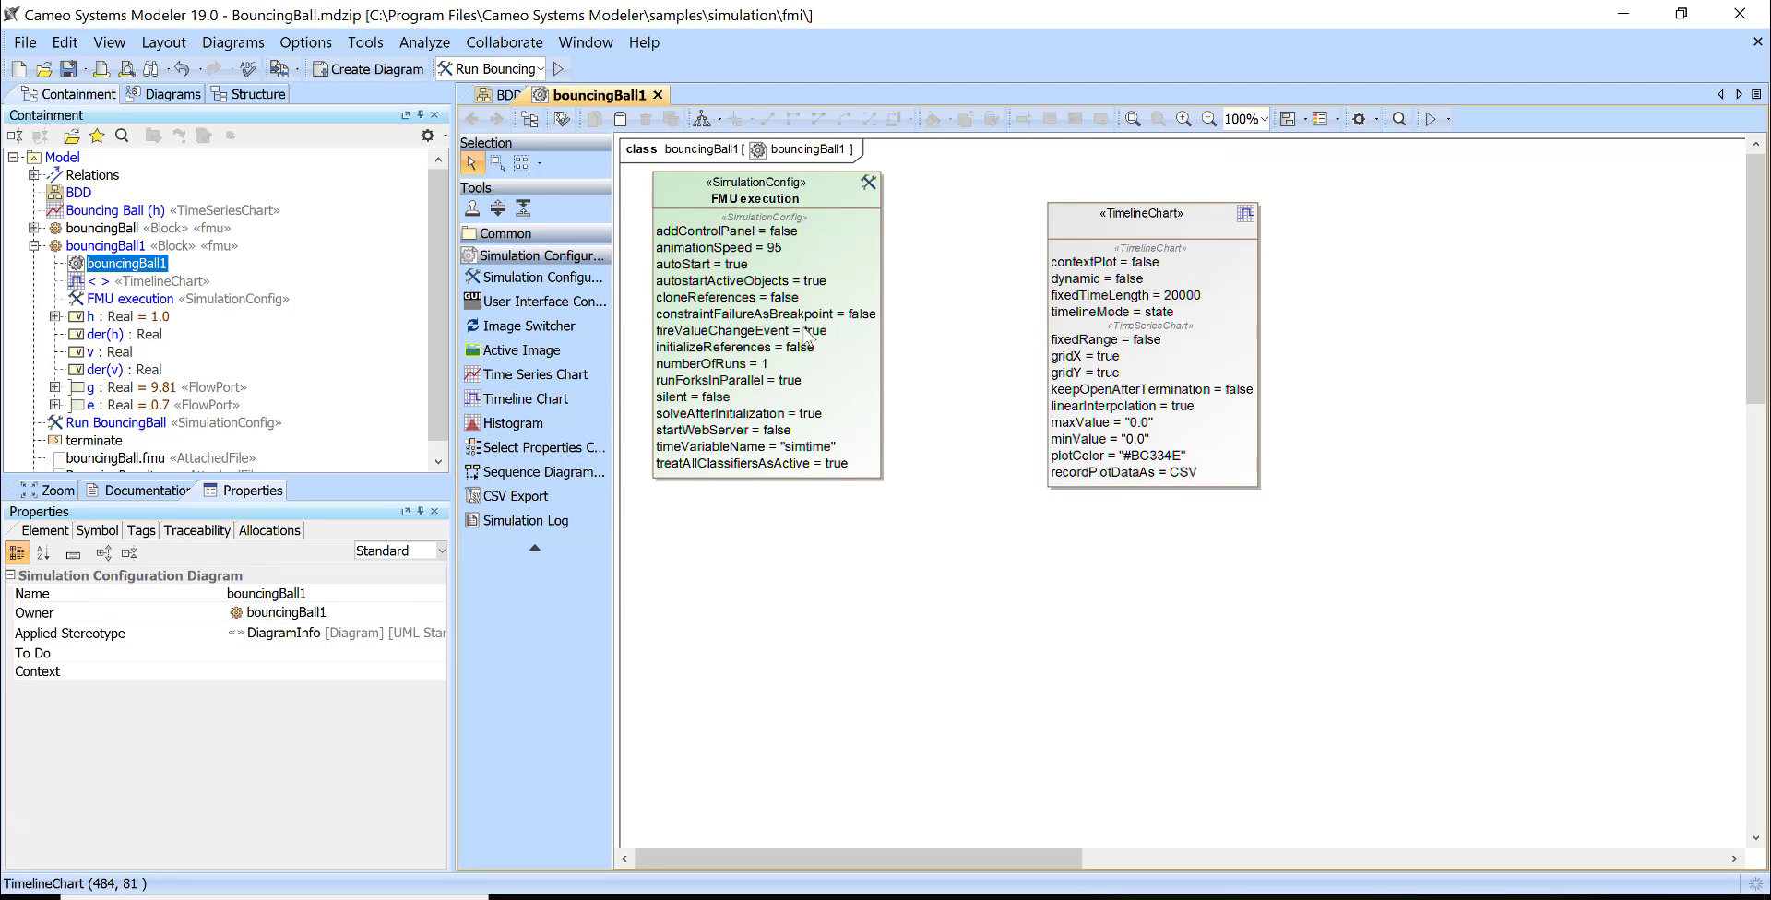
{"action": "key", "text": "ctrl+z"}
{"action": "left_click", "coordinate": [554, 373]}
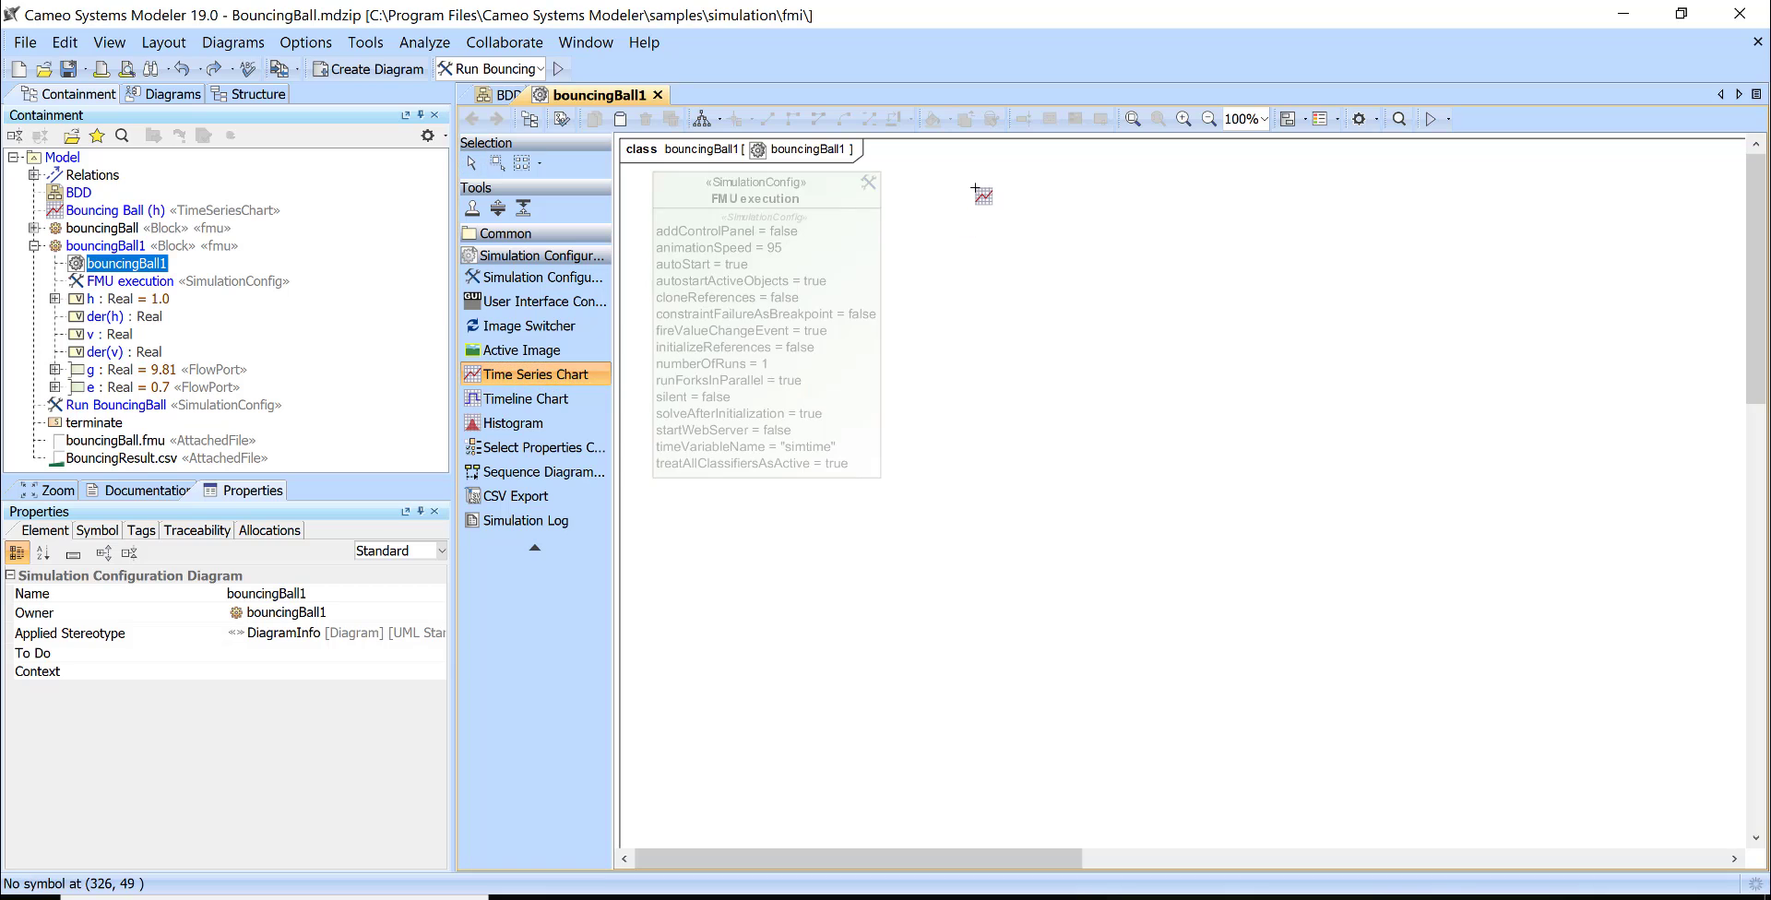
{"action": "left_click", "coordinate": [977, 190]}
{"action": "type", "text": "FMU exec"}
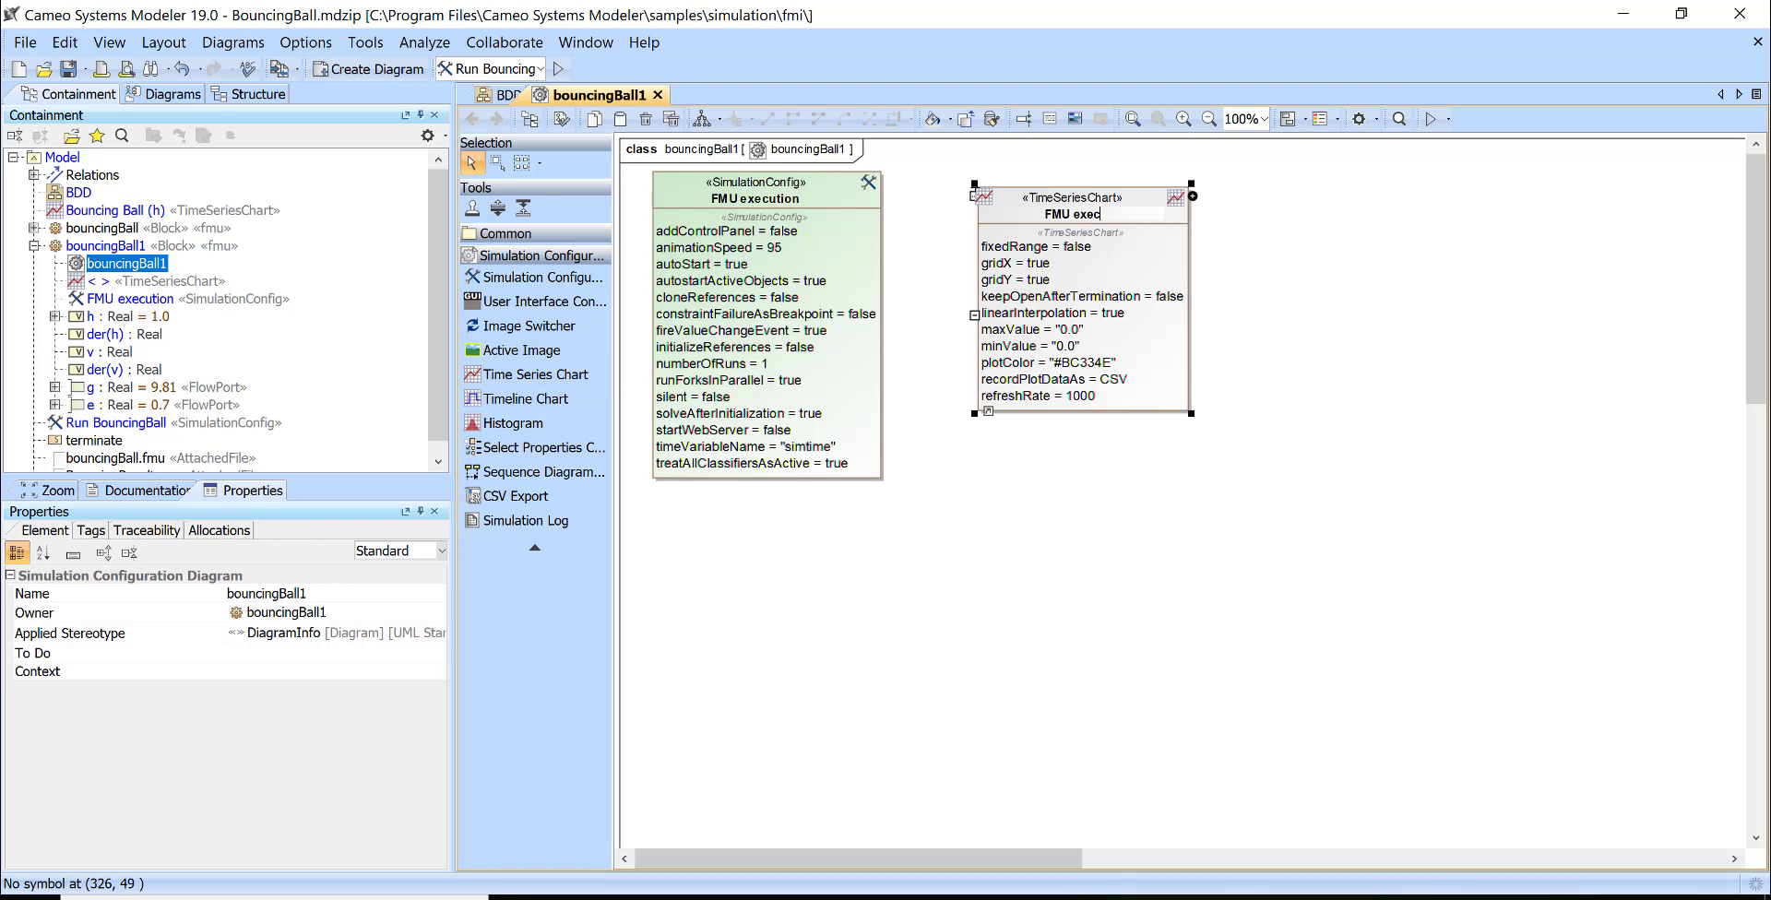
{"action": "key", "text": "Return"}
{"action": "left_click", "coordinate": [1345, 358]}
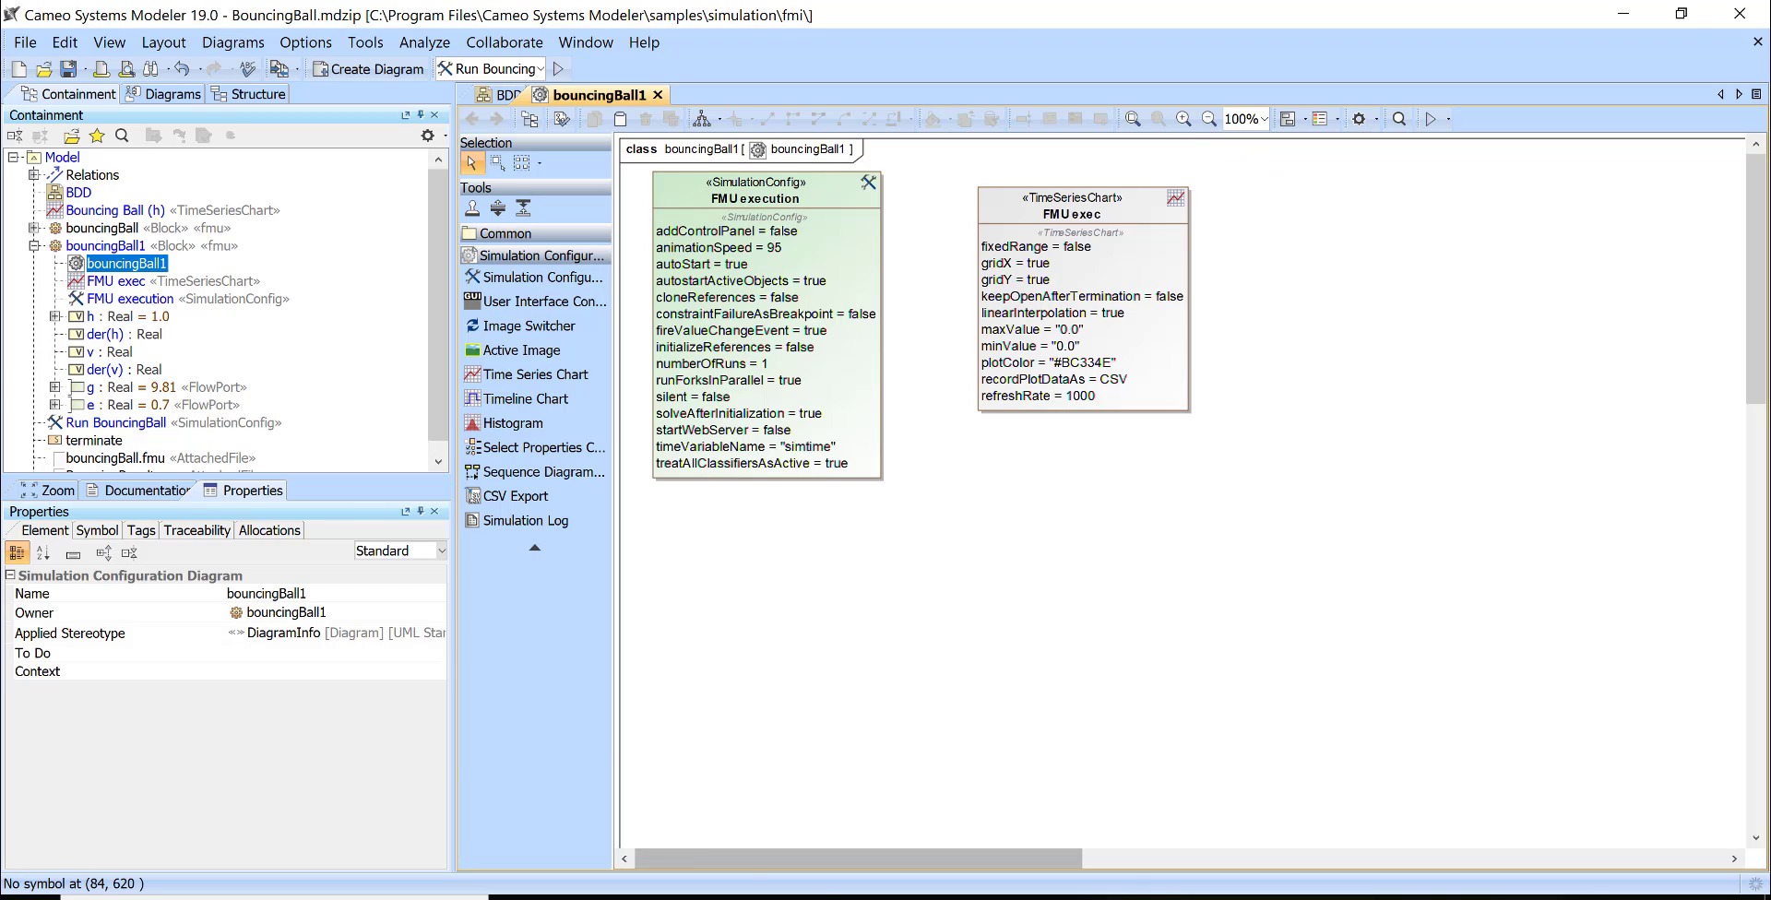
{"action": "left_click", "coordinate": [664, 831]}
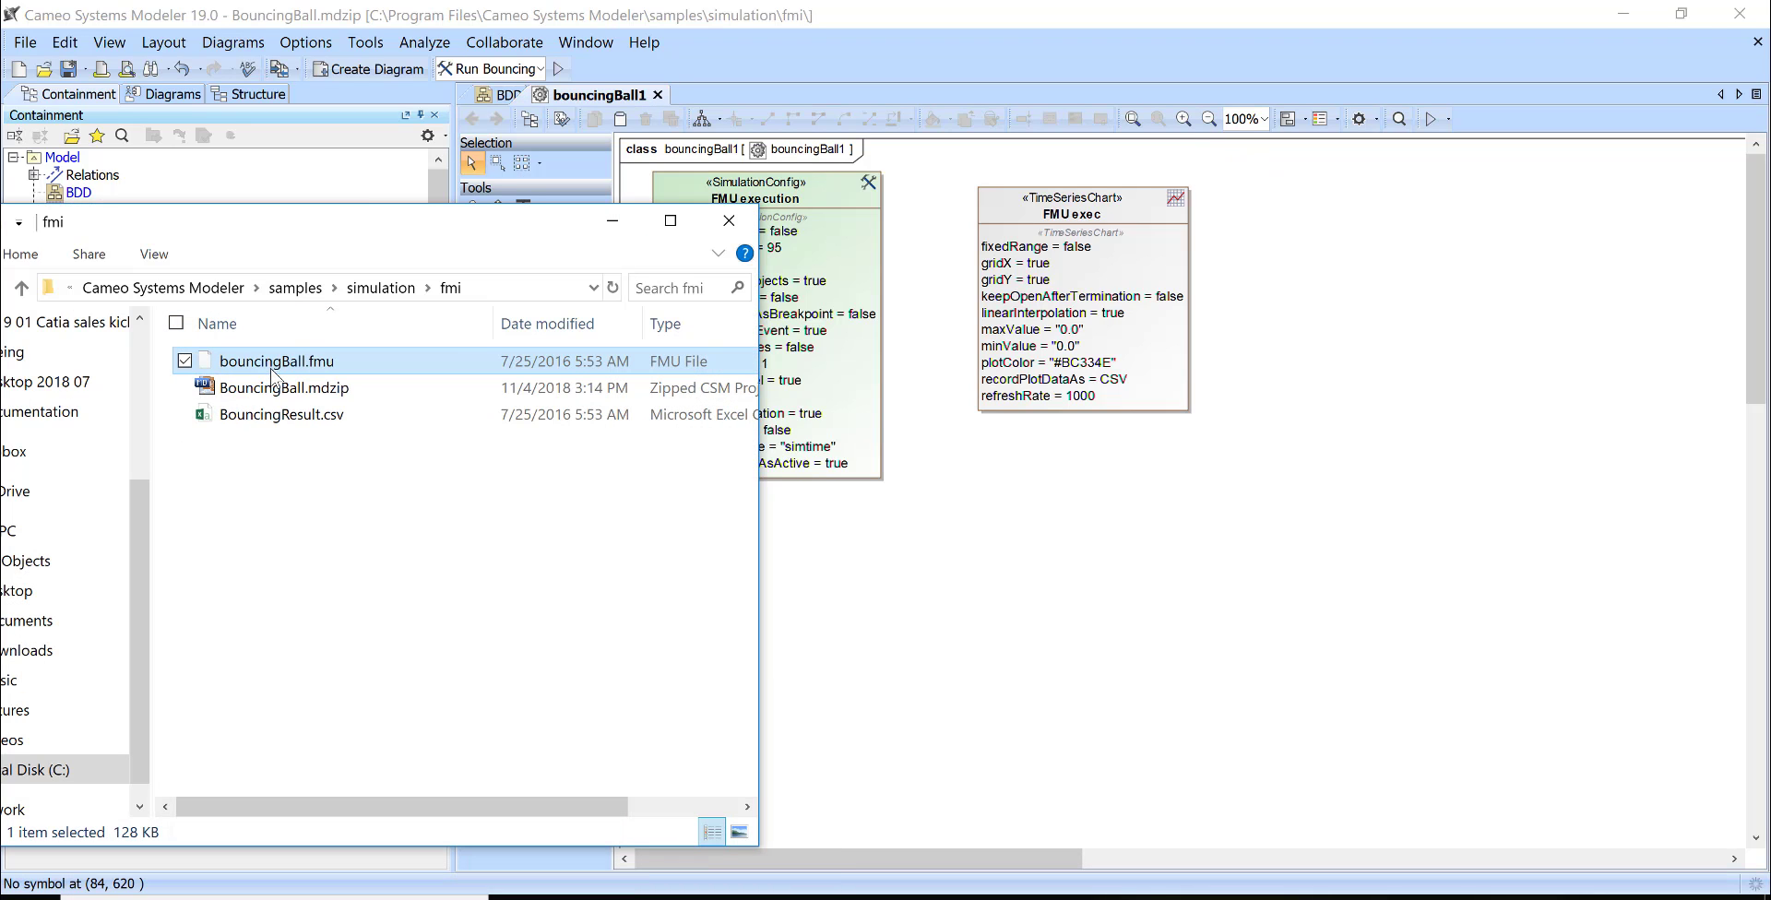
Step: Import bouncingBall.fmu as an «fmu» block and make it FMU execution's executionTarget
{"action": "left_click_drag", "start_coordinate": [272, 372], "coordinate": [790, 221]}
{"action": "left_click_drag", "start_coordinate": [1047, 533], "coordinate": [1119, 210]}
{"action": "key", "text": "ctrl+z"}
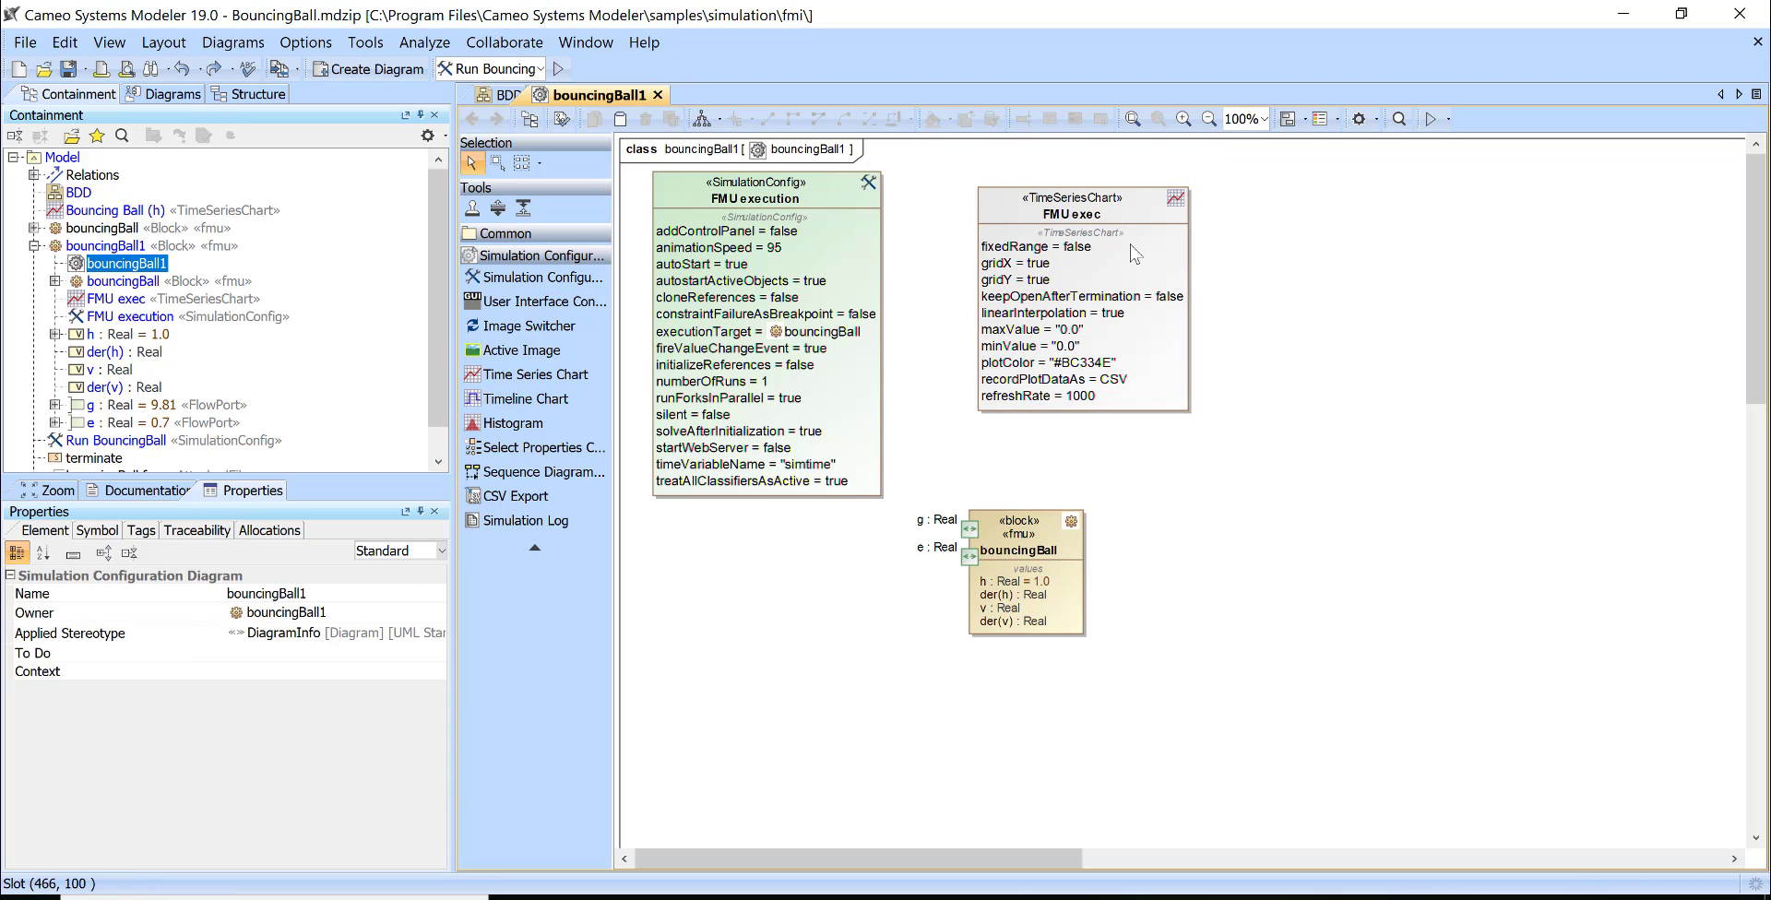
Step: Set the FMU exec chart to represent bouncingBall with h as its plotted value
{"action": "double_click", "coordinate": [1163, 212]}
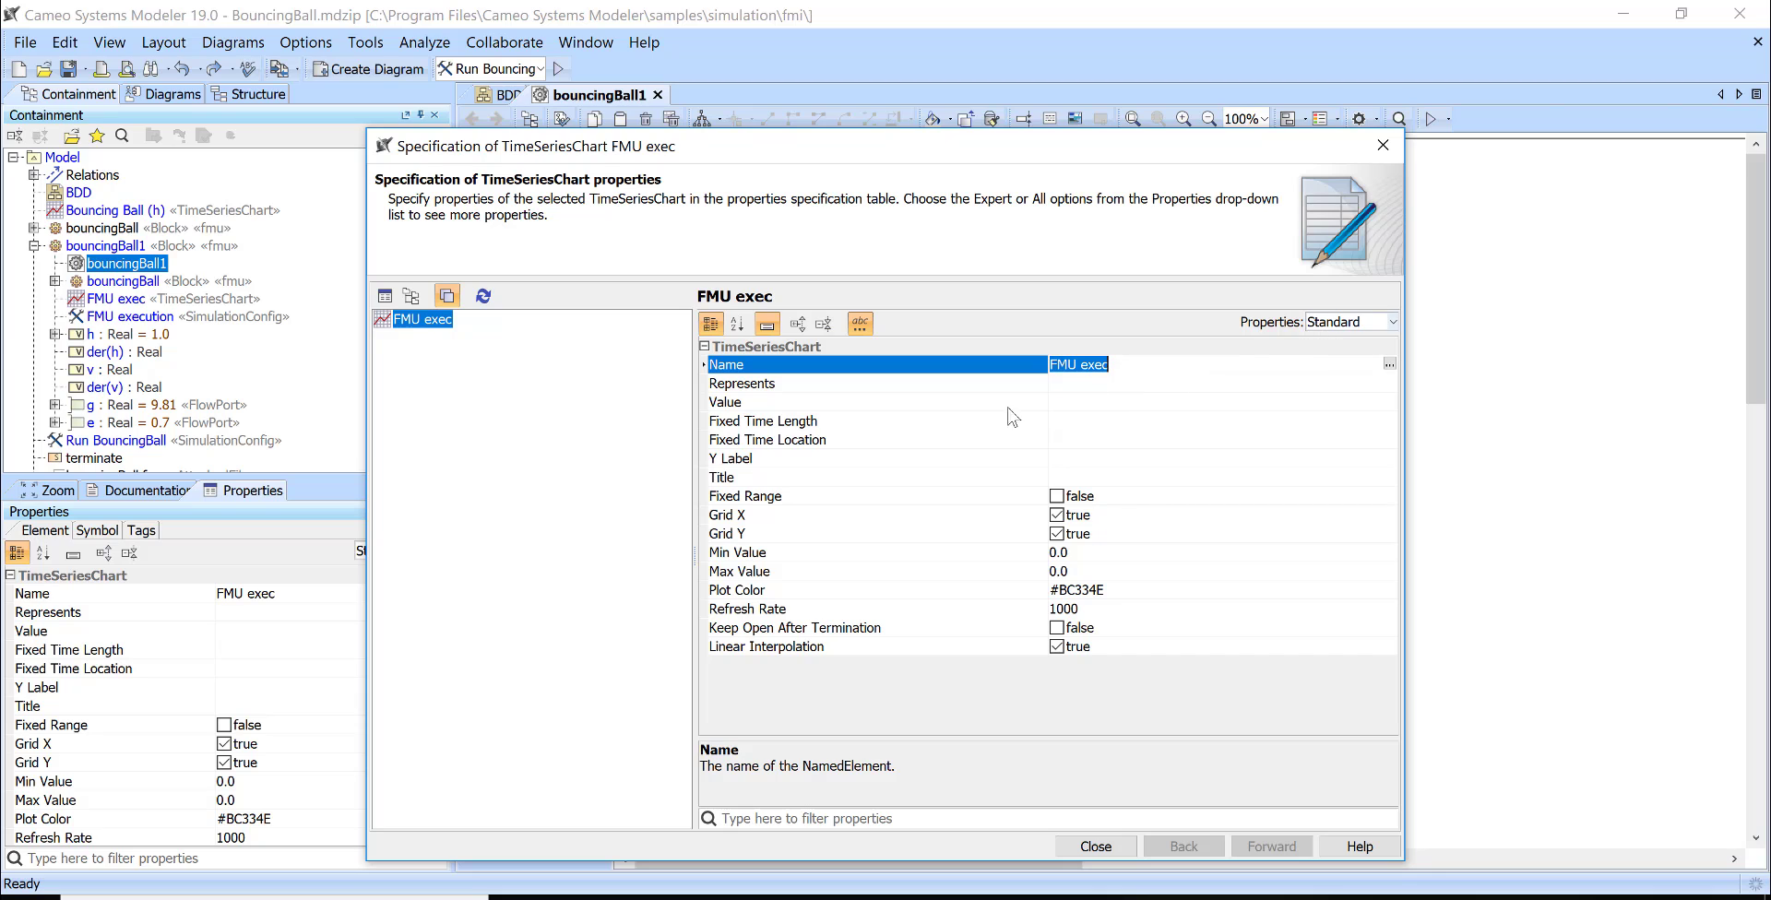
{"action": "scroll", "coordinate": [138, 466], "scroll_direction": "down", "scroll_amount": 1}
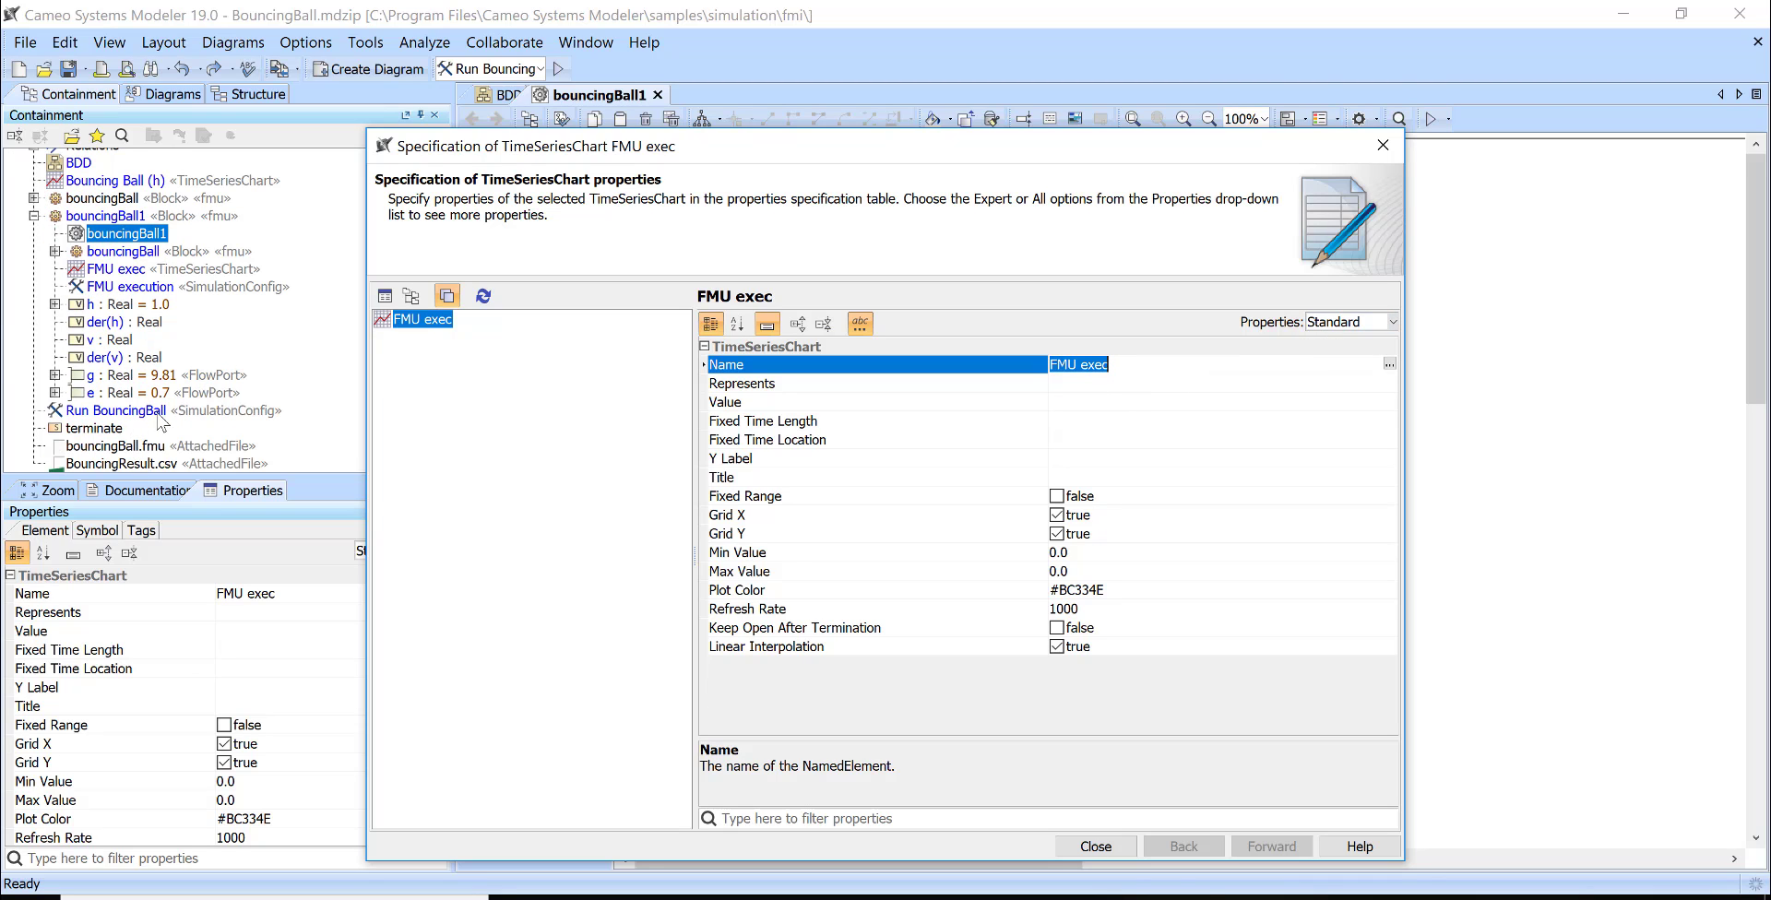
{"action": "scroll", "coordinate": [164, 405], "scroll_direction": "up", "scroll_amount": 1}
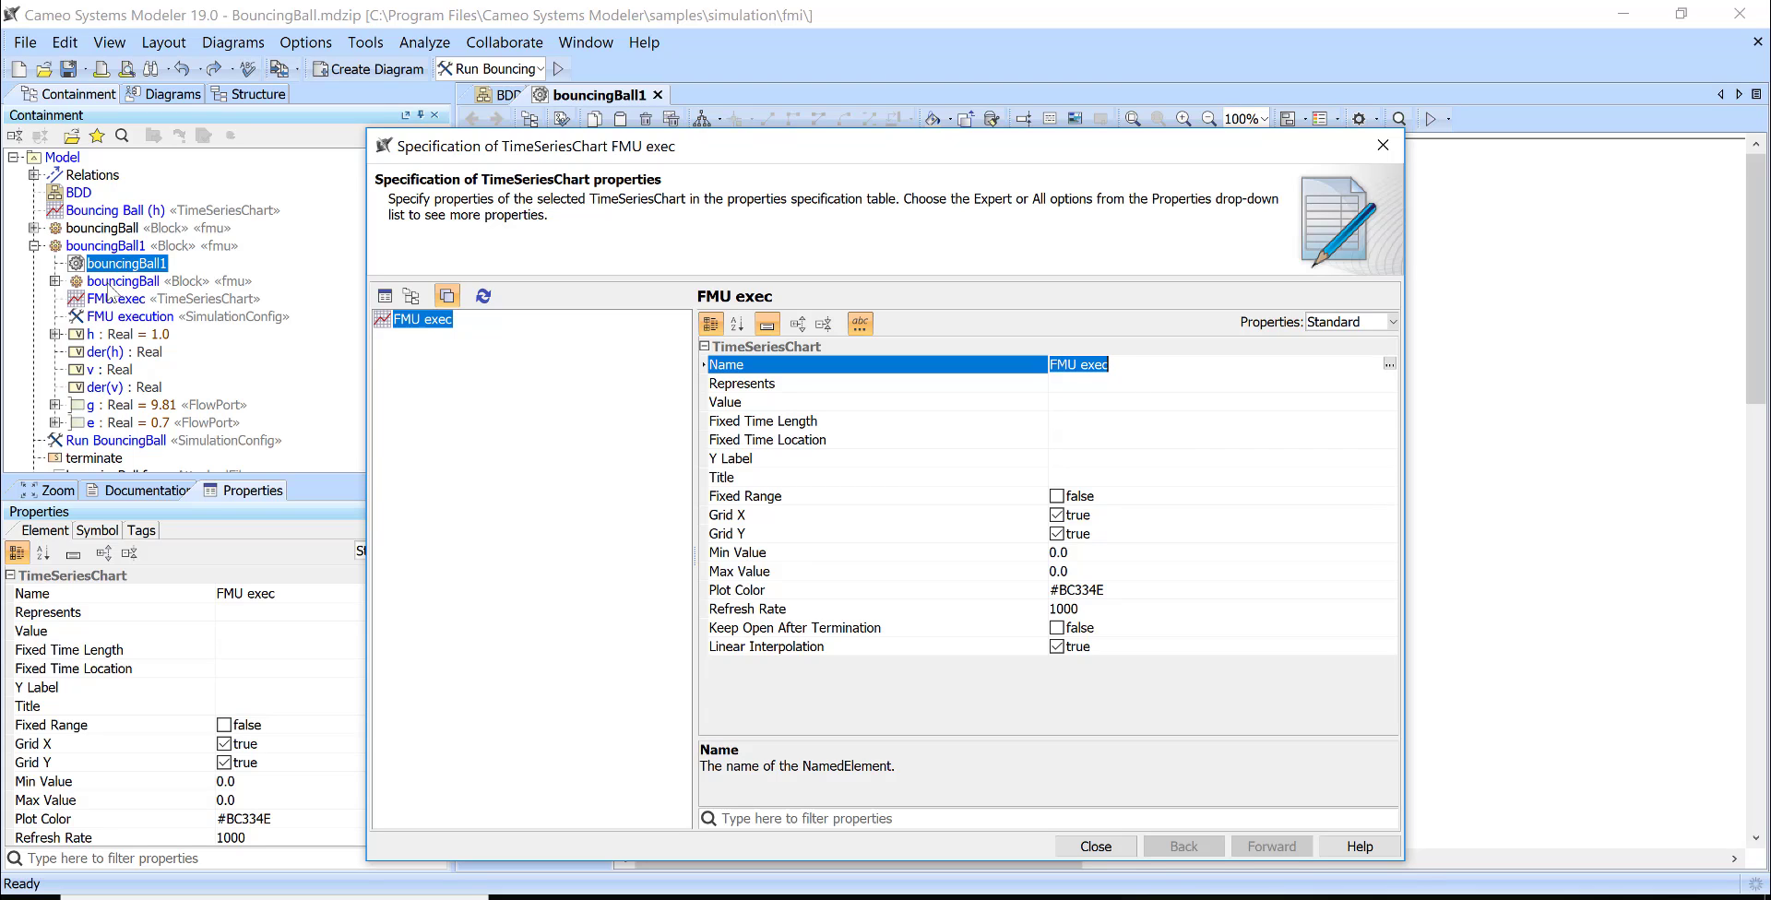
{"action": "left_click_drag", "start_coordinate": [109, 285], "coordinate": [1100, 386]}
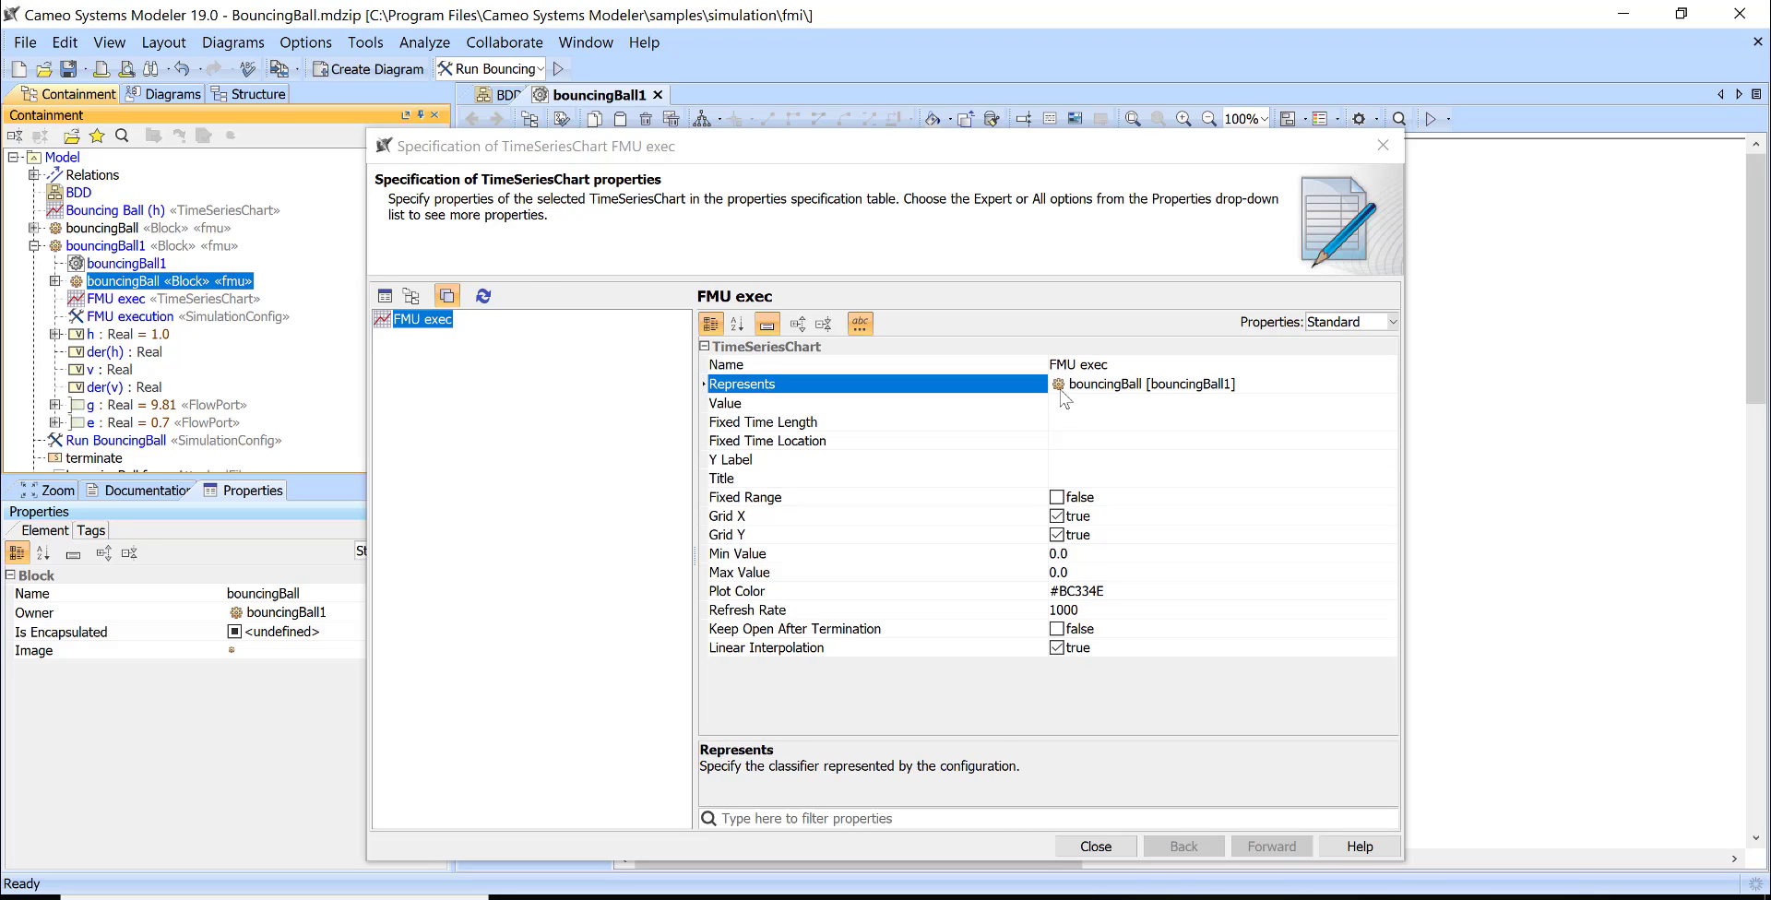
{"action": "left_click", "coordinate": [1078, 404]}
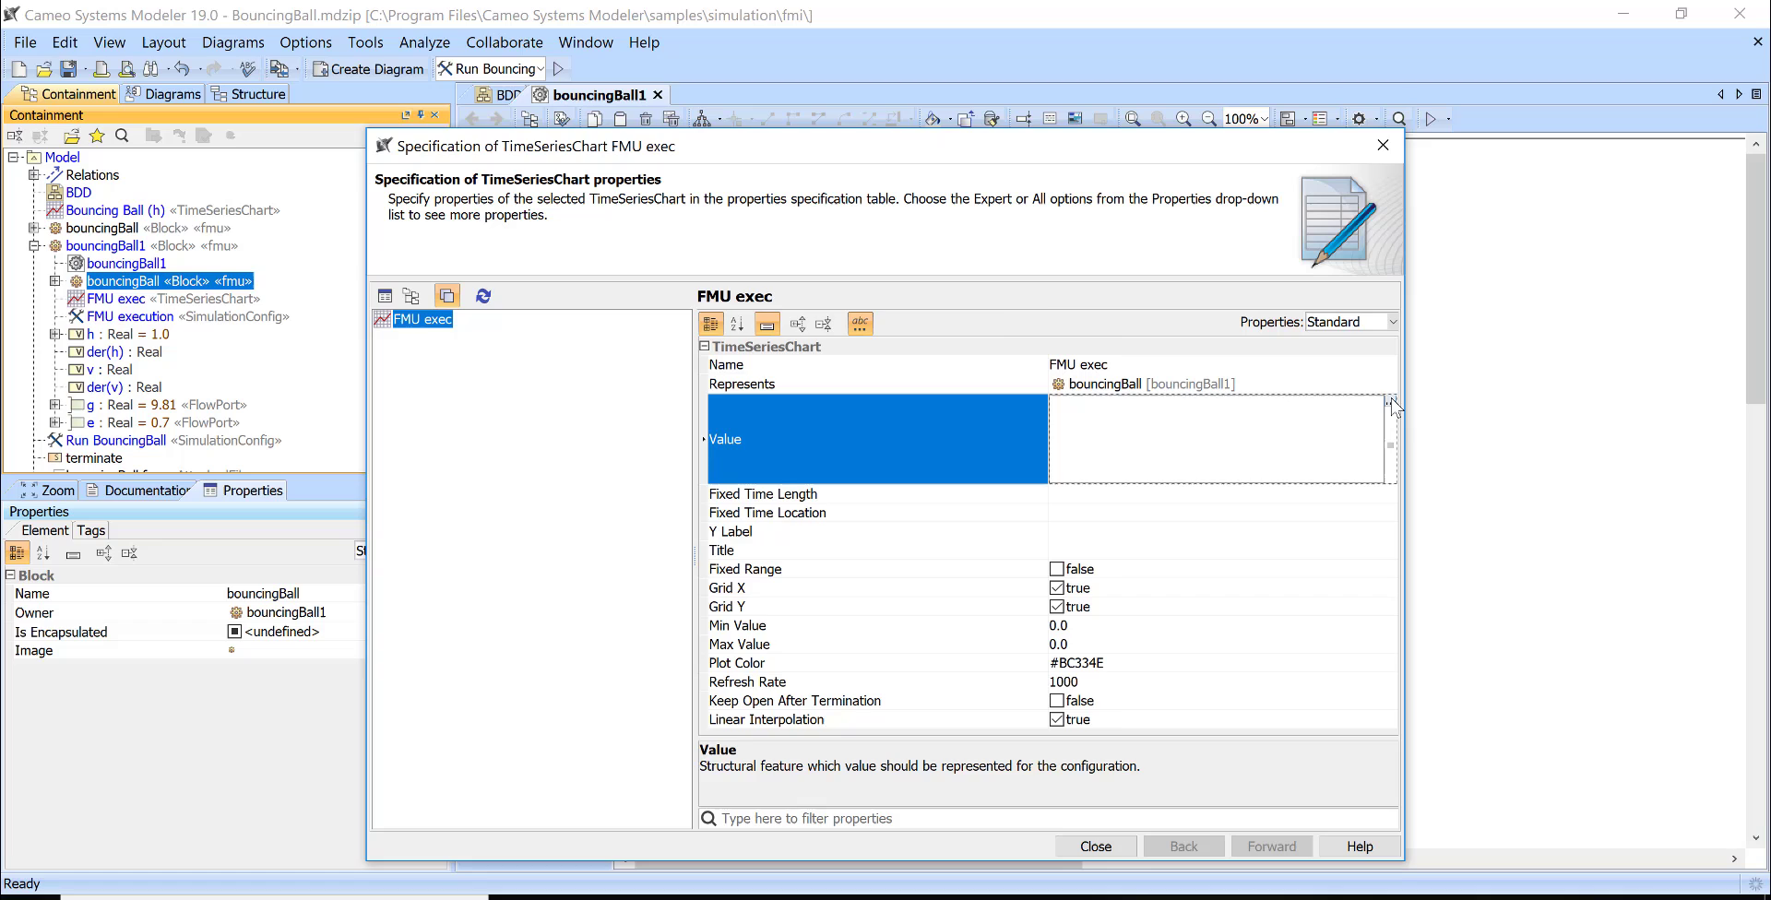
{"action": "left_click", "coordinate": [1390, 401]}
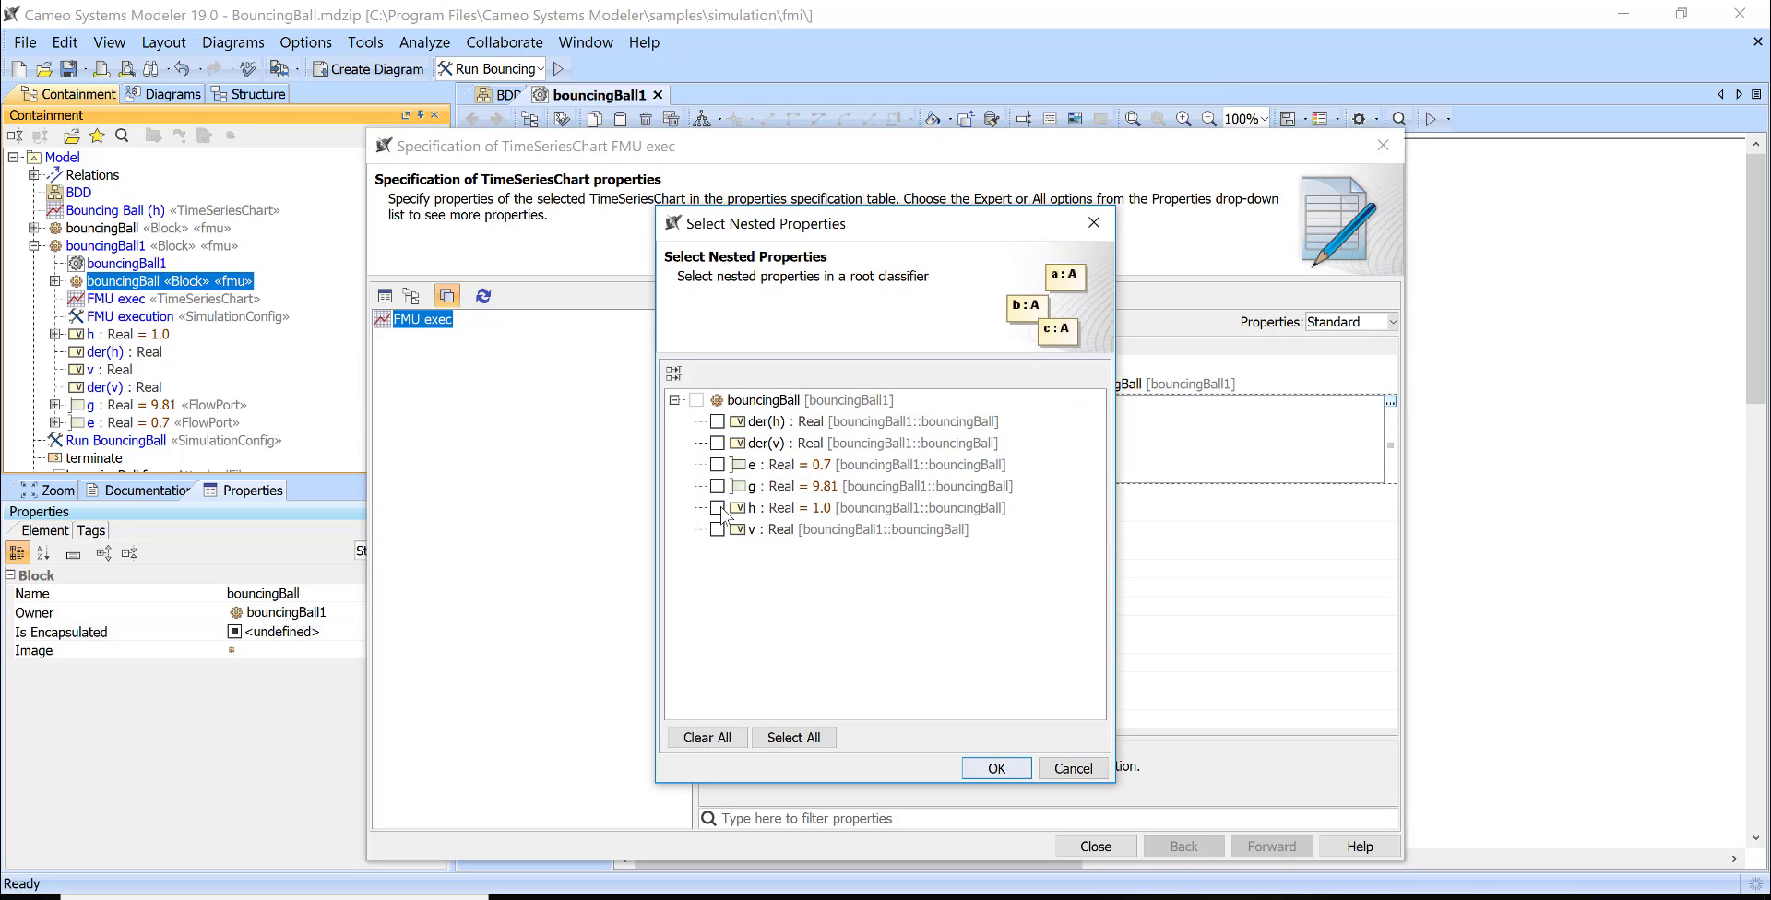
{"action": "left_click", "coordinate": [718, 508]}
{"action": "left_click", "coordinate": [996, 769]}
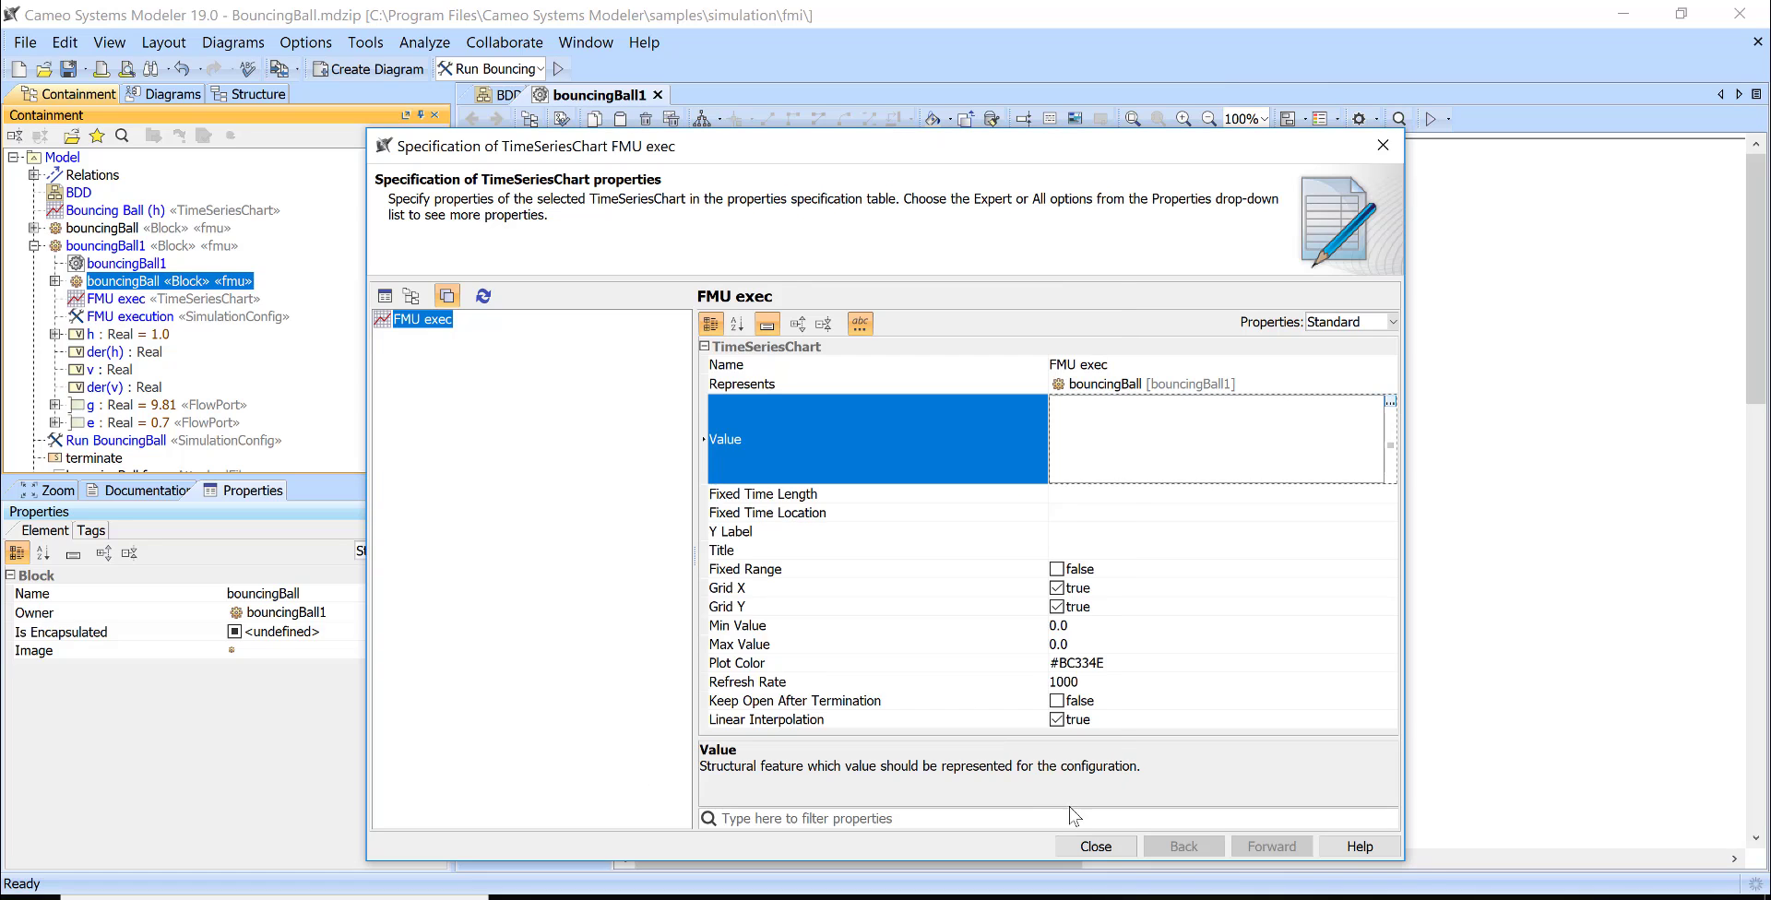
{"action": "left_click", "coordinate": [1110, 853]}
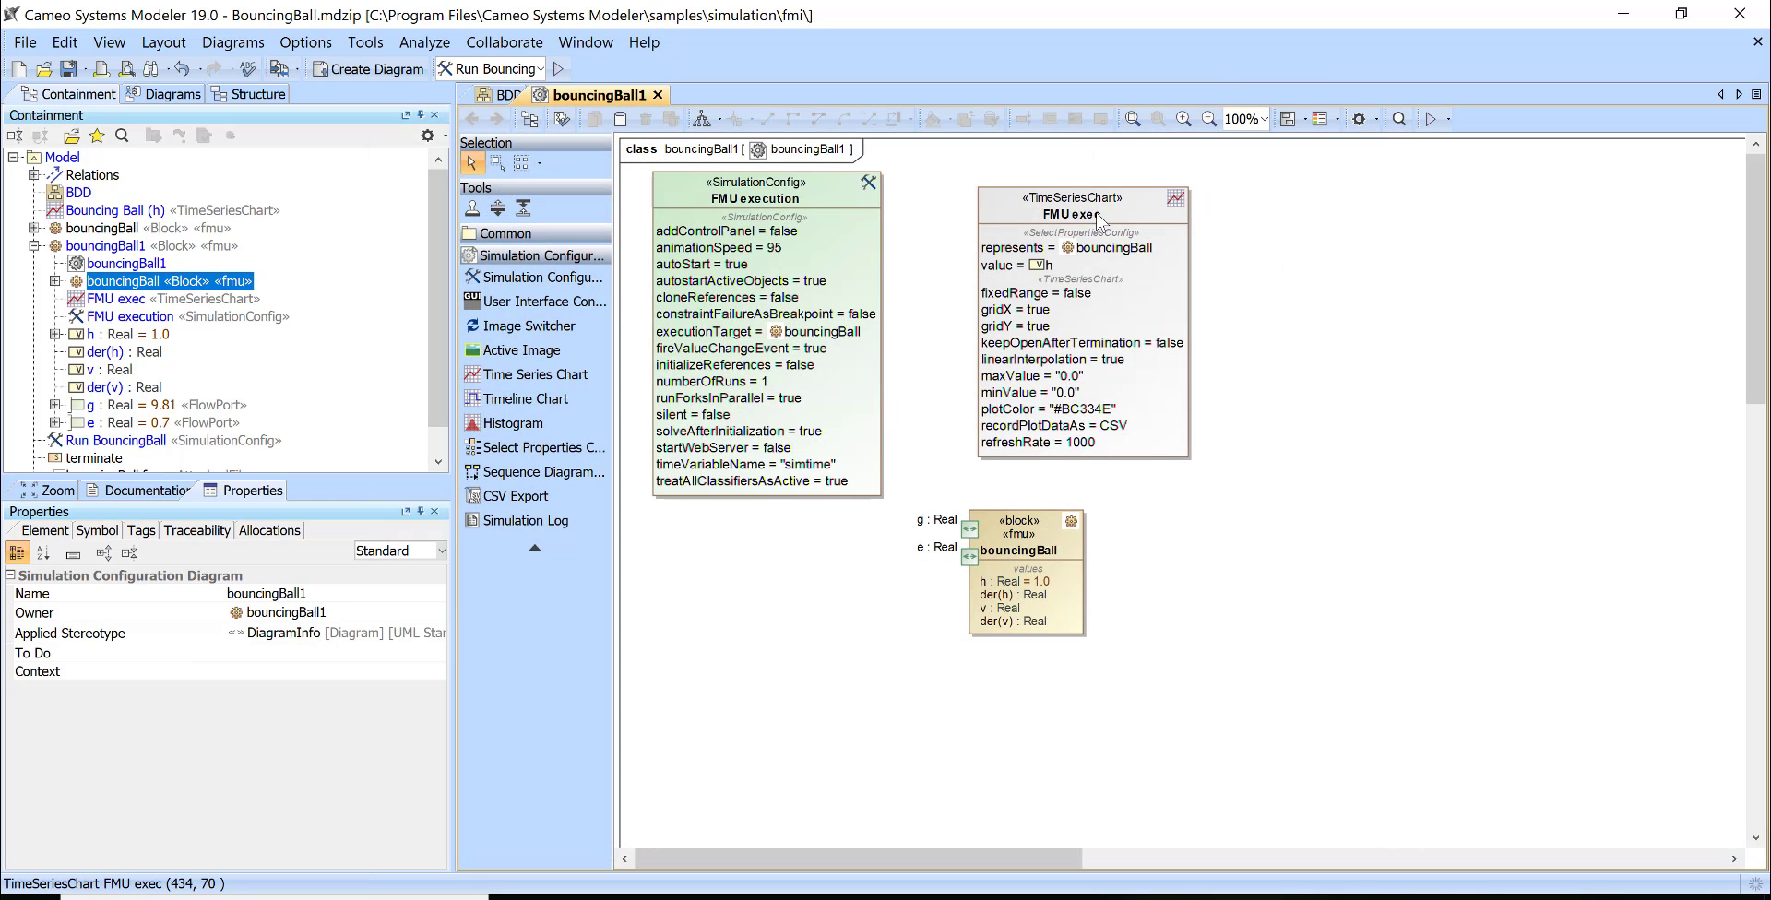
Step: Assign the FMU exec chart as the FMU execution configuration's UI
{"action": "left_click_drag", "start_coordinate": [1098, 219], "coordinate": [724, 222]}
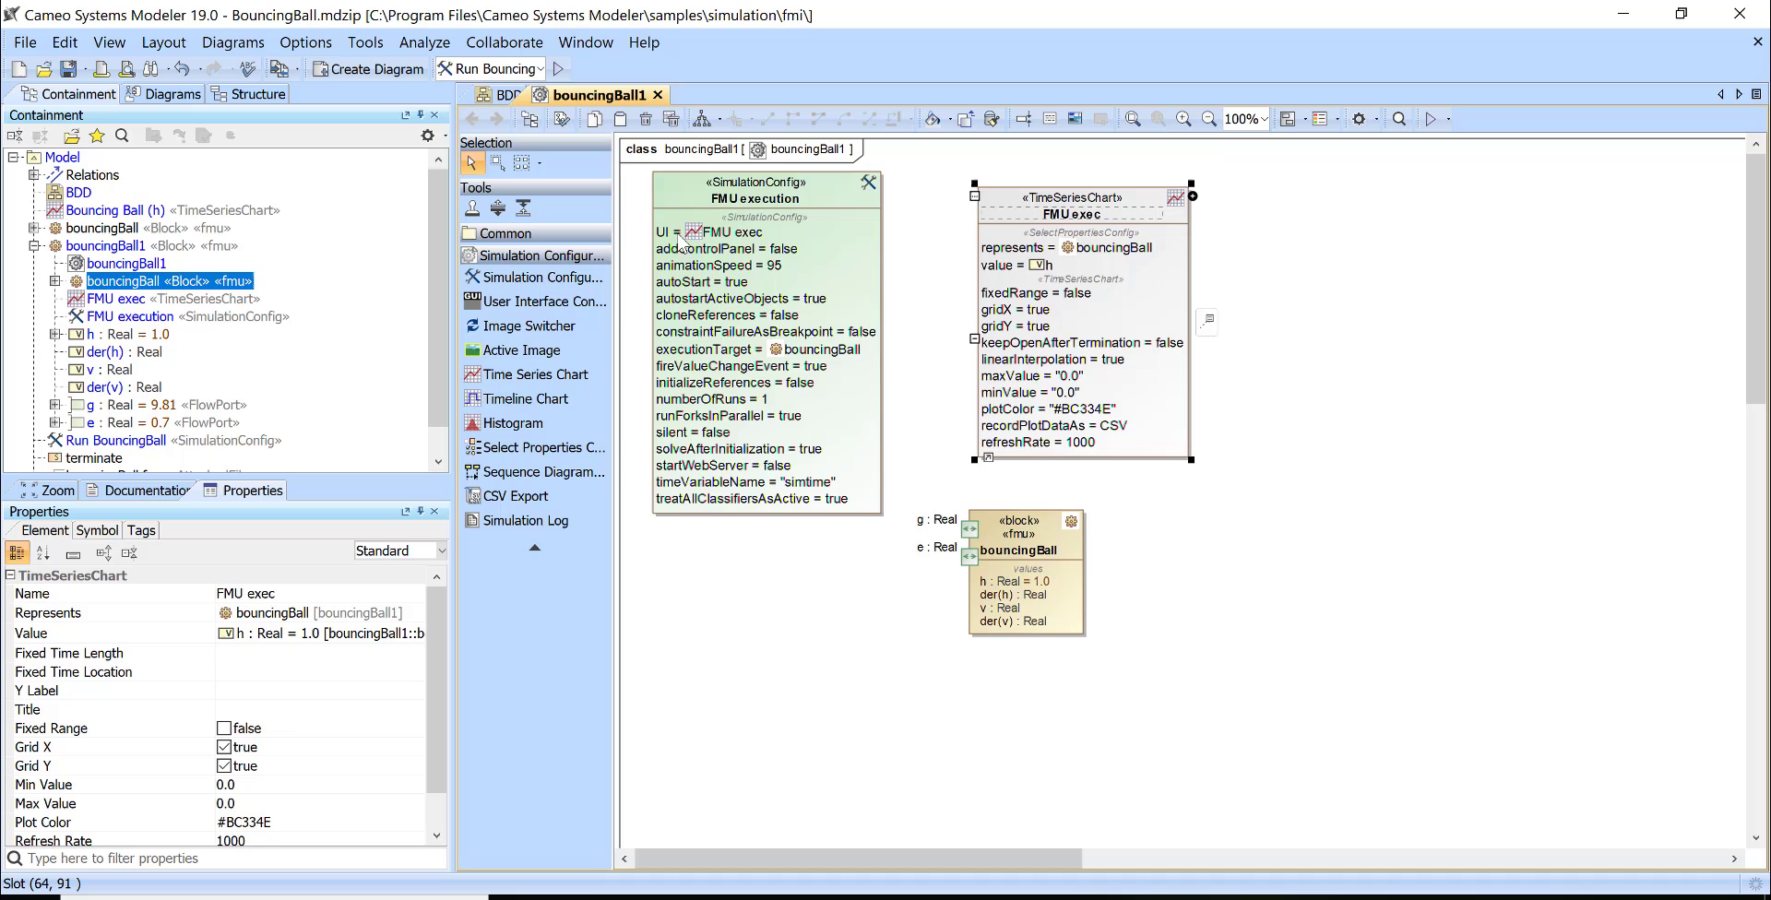
{"action": "left_click", "coordinate": [813, 163]}
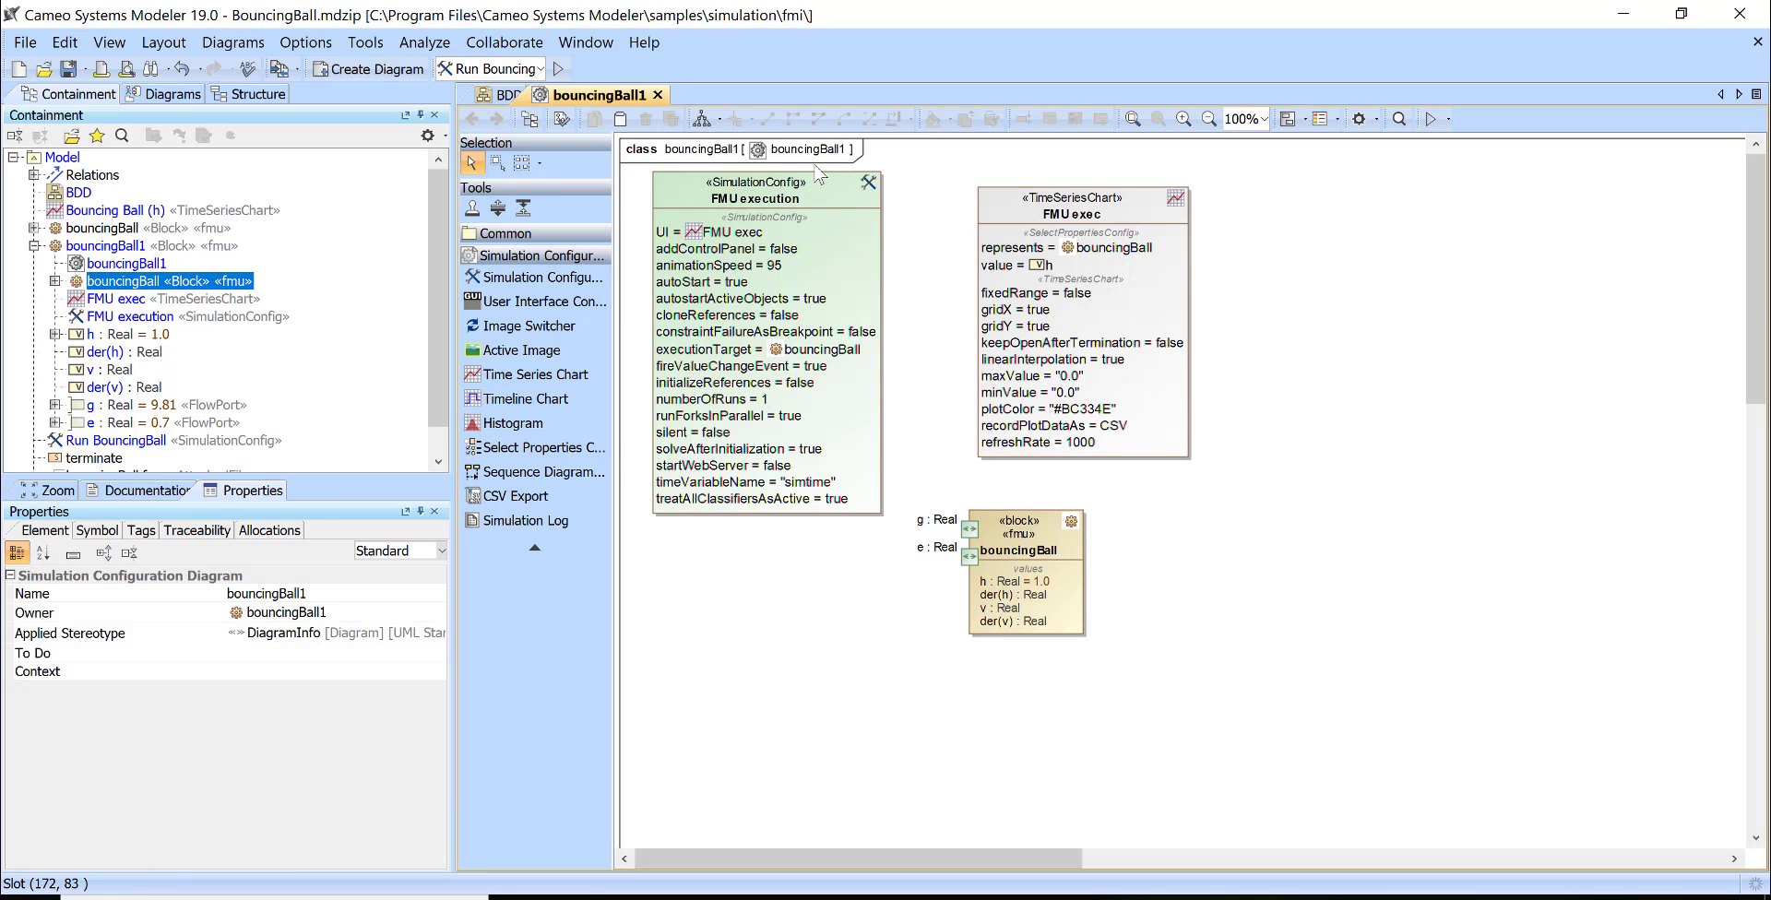
{"action": "double_click", "coordinate": [841, 199]}
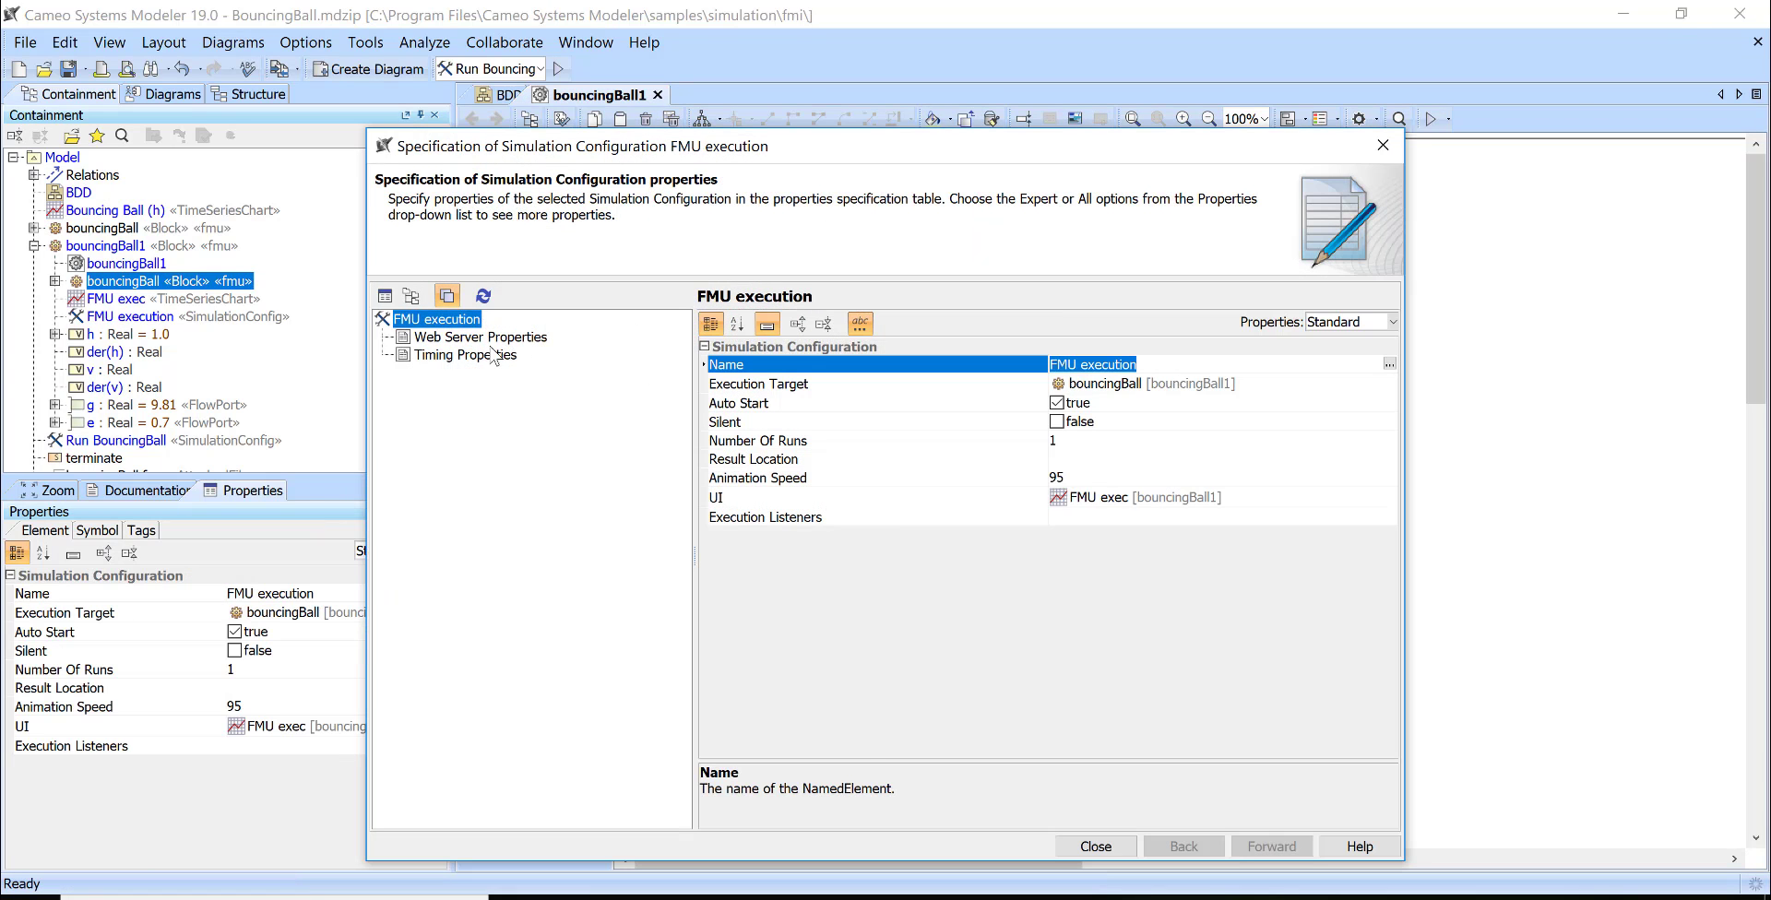
Step: Set FMU execution timing: Start Time 0, End Time 3000, Step Delay 10, Step Size 10
{"action": "left_click", "coordinate": [505, 357]}
{"action": "left_click", "coordinate": [1086, 386]}
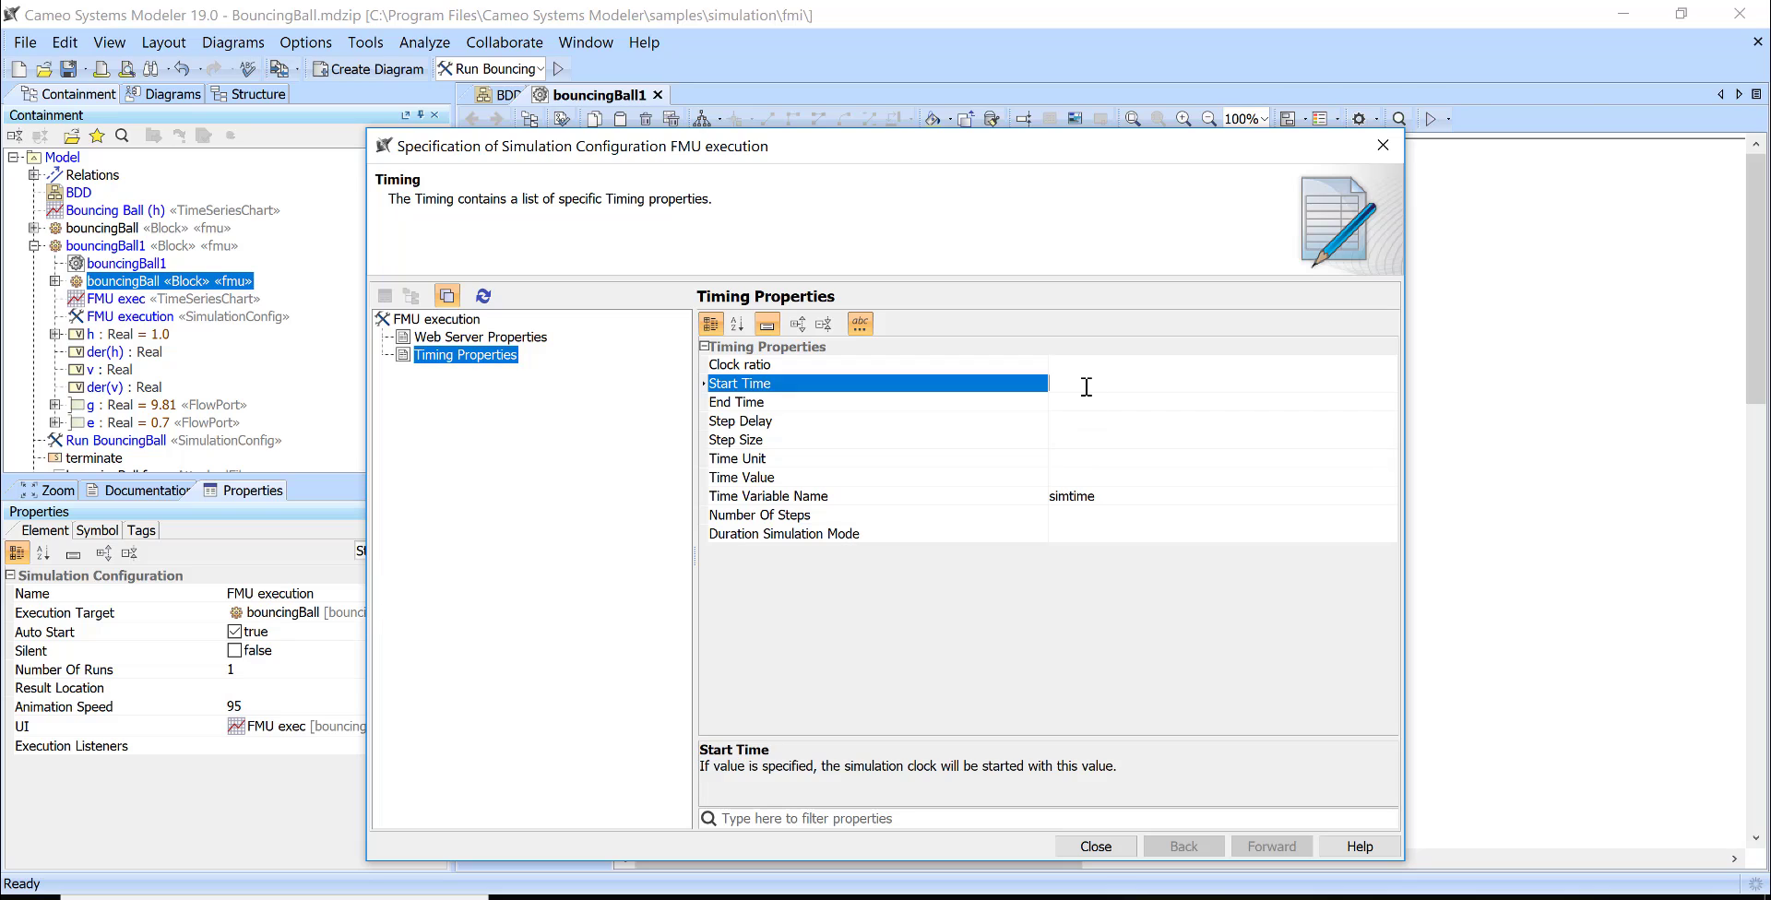
{"action": "left_click", "coordinate": [1079, 406]}
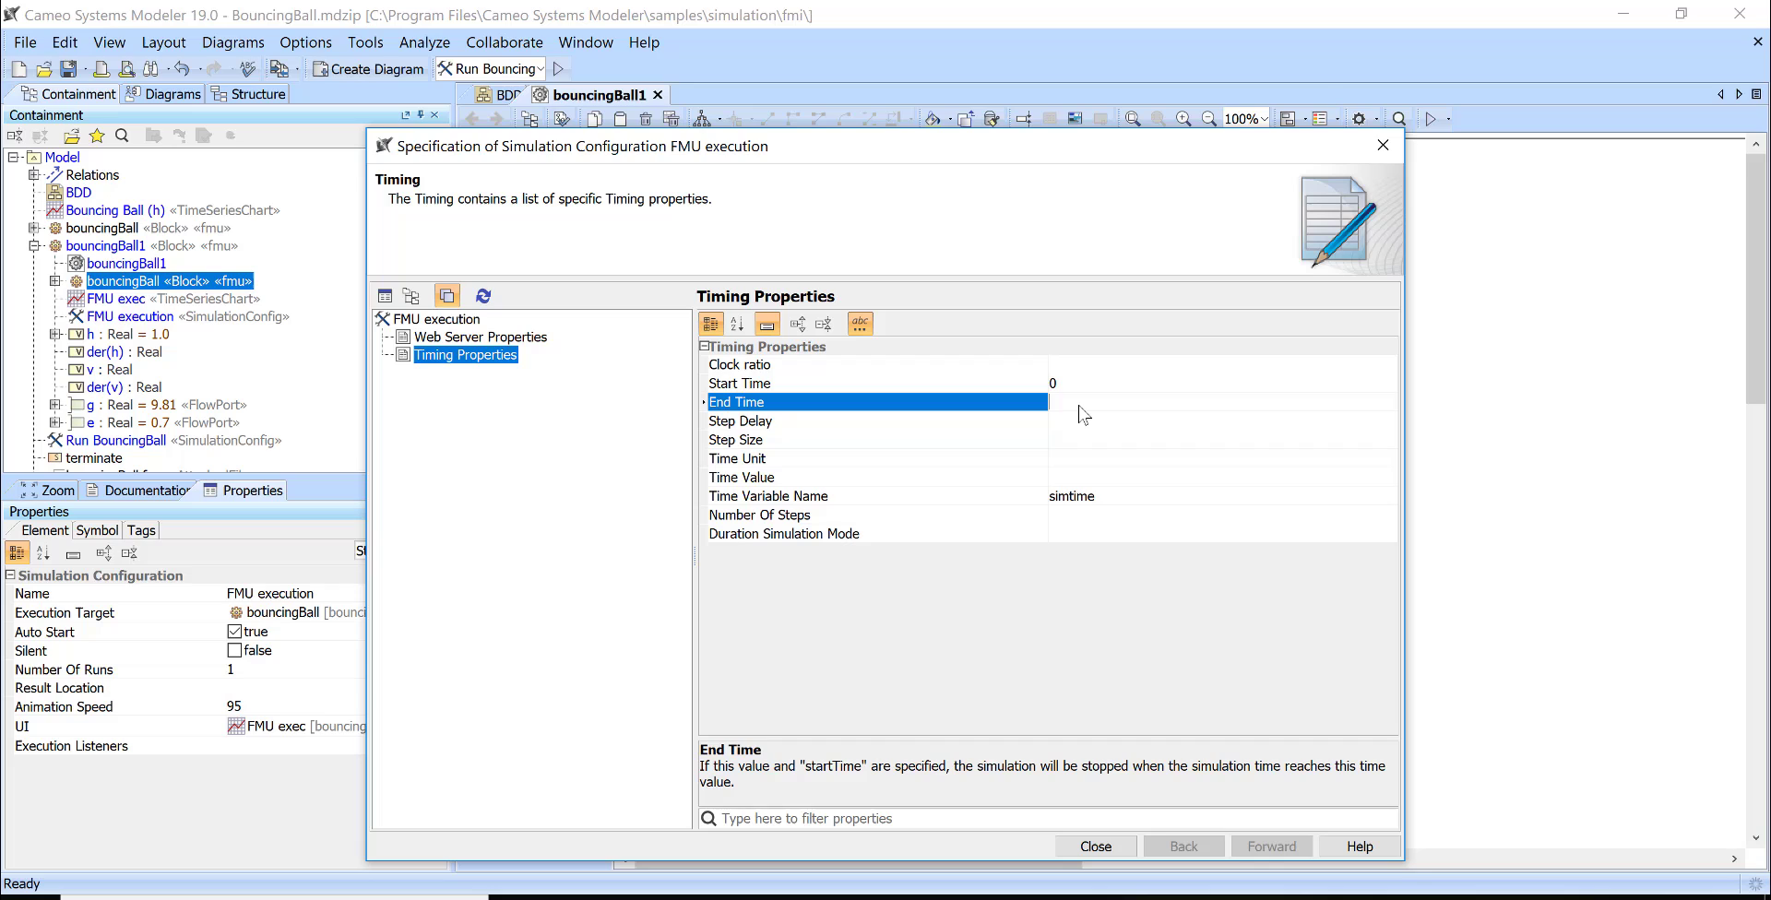
{"action": "type", "text": "3000"}
{"action": "left_click", "coordinate": [1077, 423]}
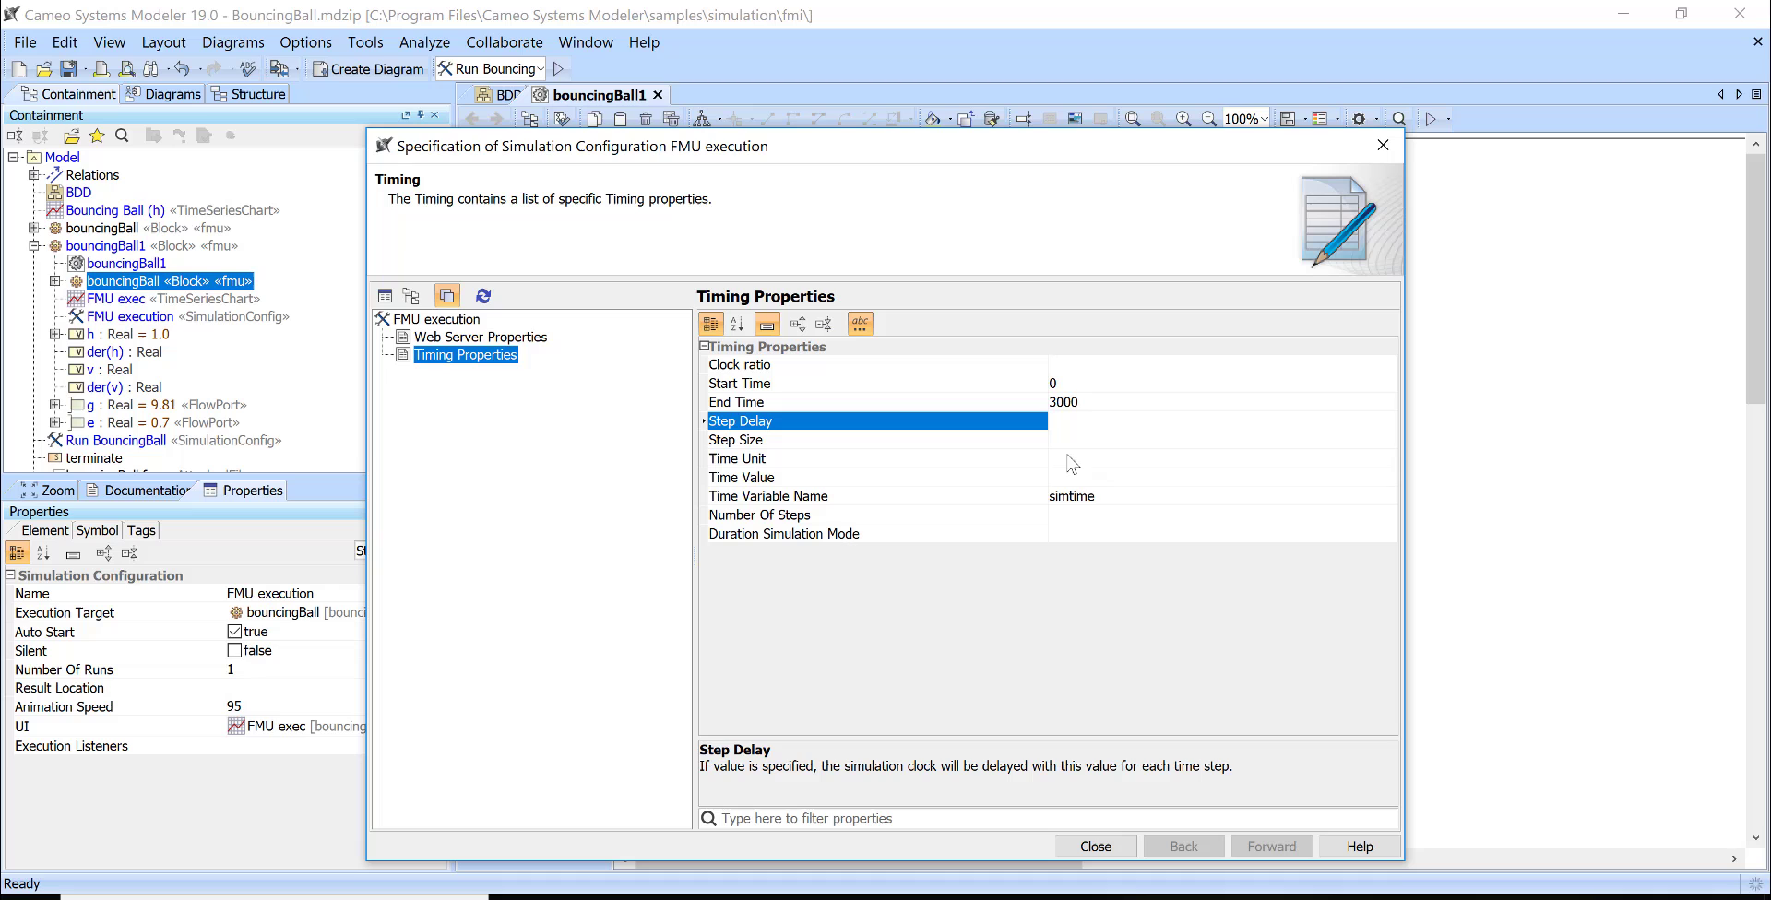
{"action": "left_click", "coordinate": [1069, 420]}
{"action": "type", "text": "10"}
{"action": "key", "text": "Return"}
{"action": "type", "text": "10"}
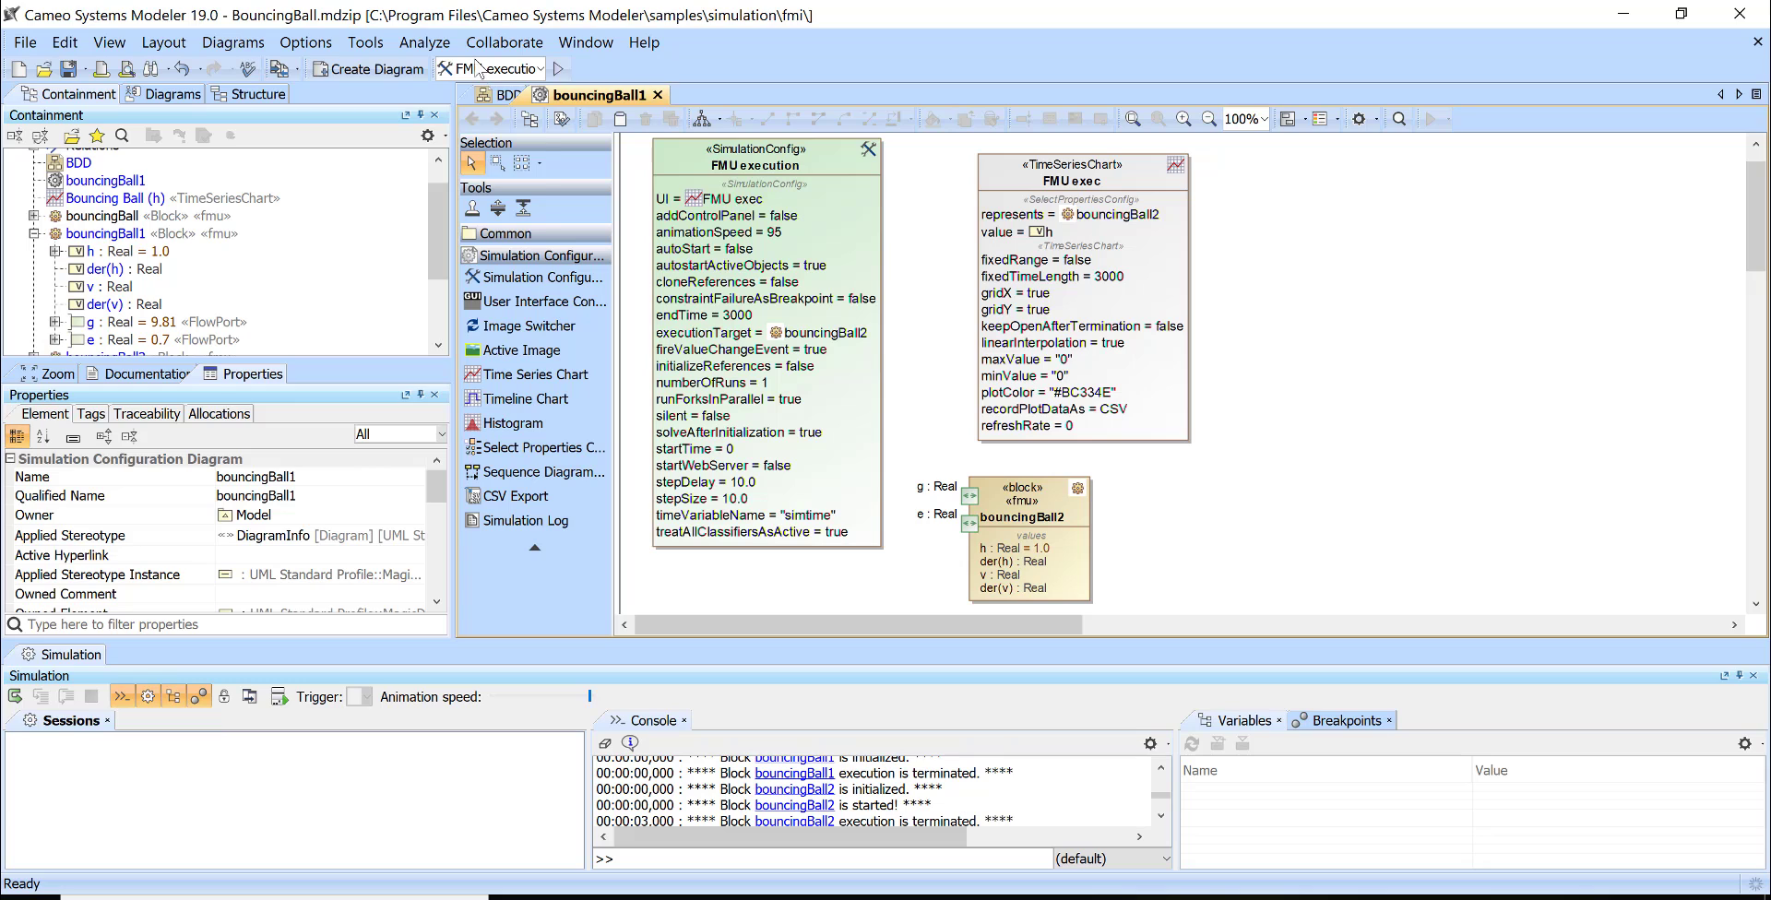
Step: Run the FMU execution configuration to plot the ball's h, then stop the session
{"action": "left_click", "coordinate": [478, 69]}
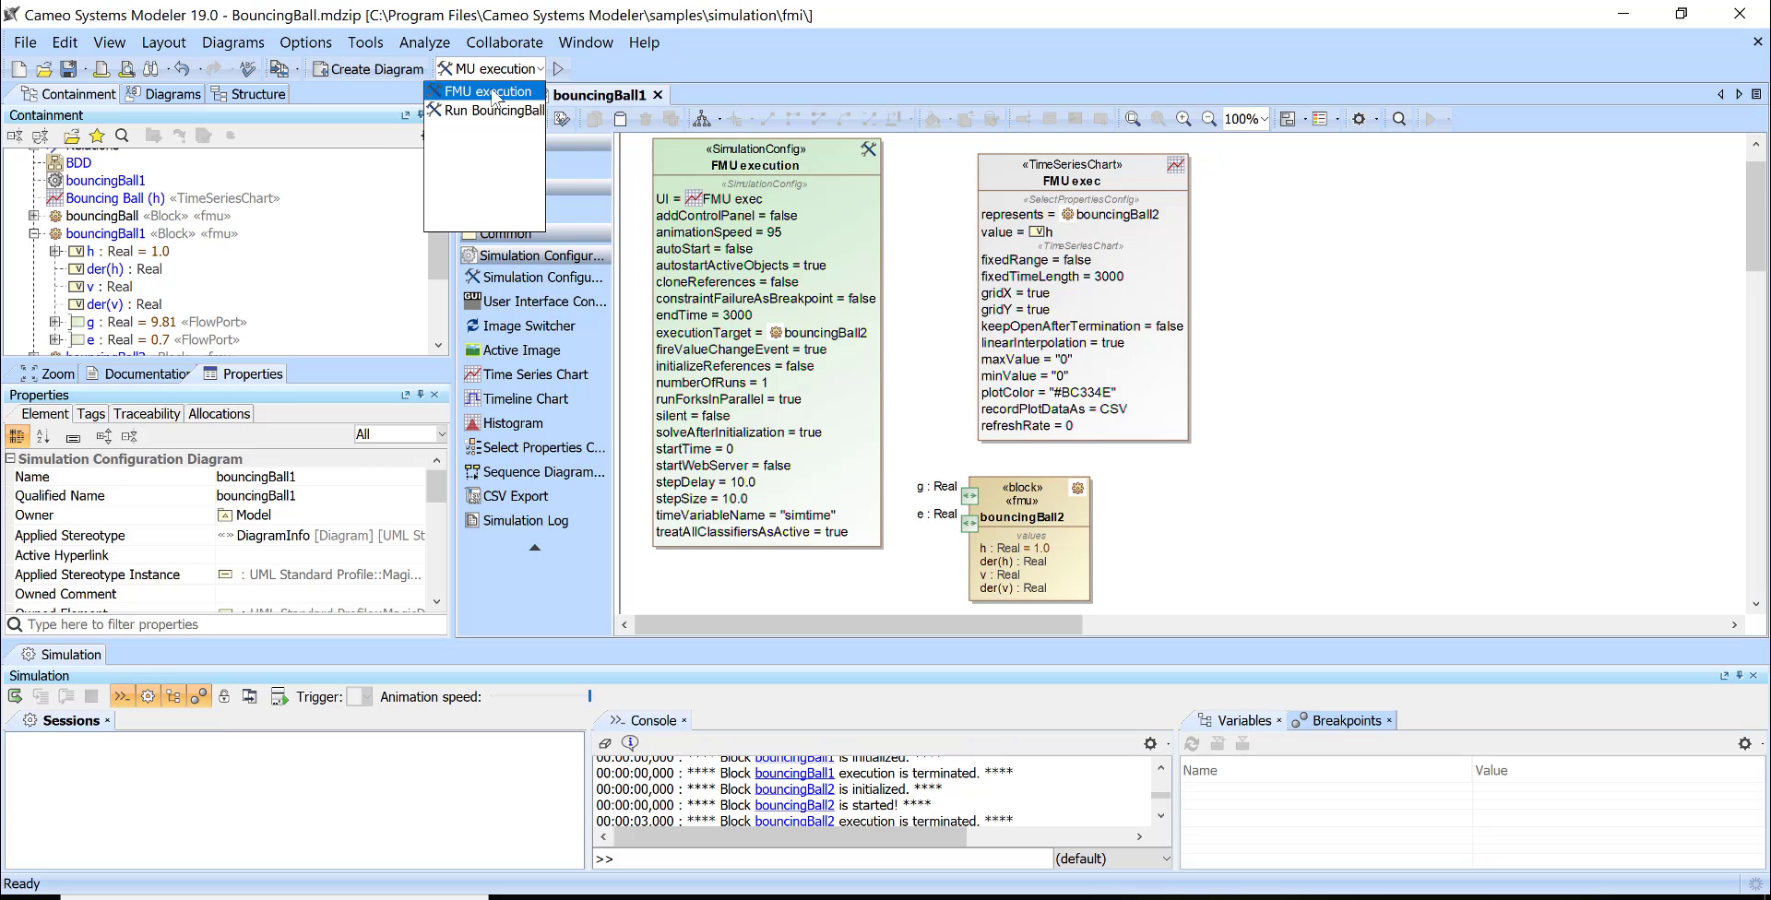
{"action": "left_click", "coordinate": [498, 97]}
{"action": "left_click", "coordinate": [558, 69]}
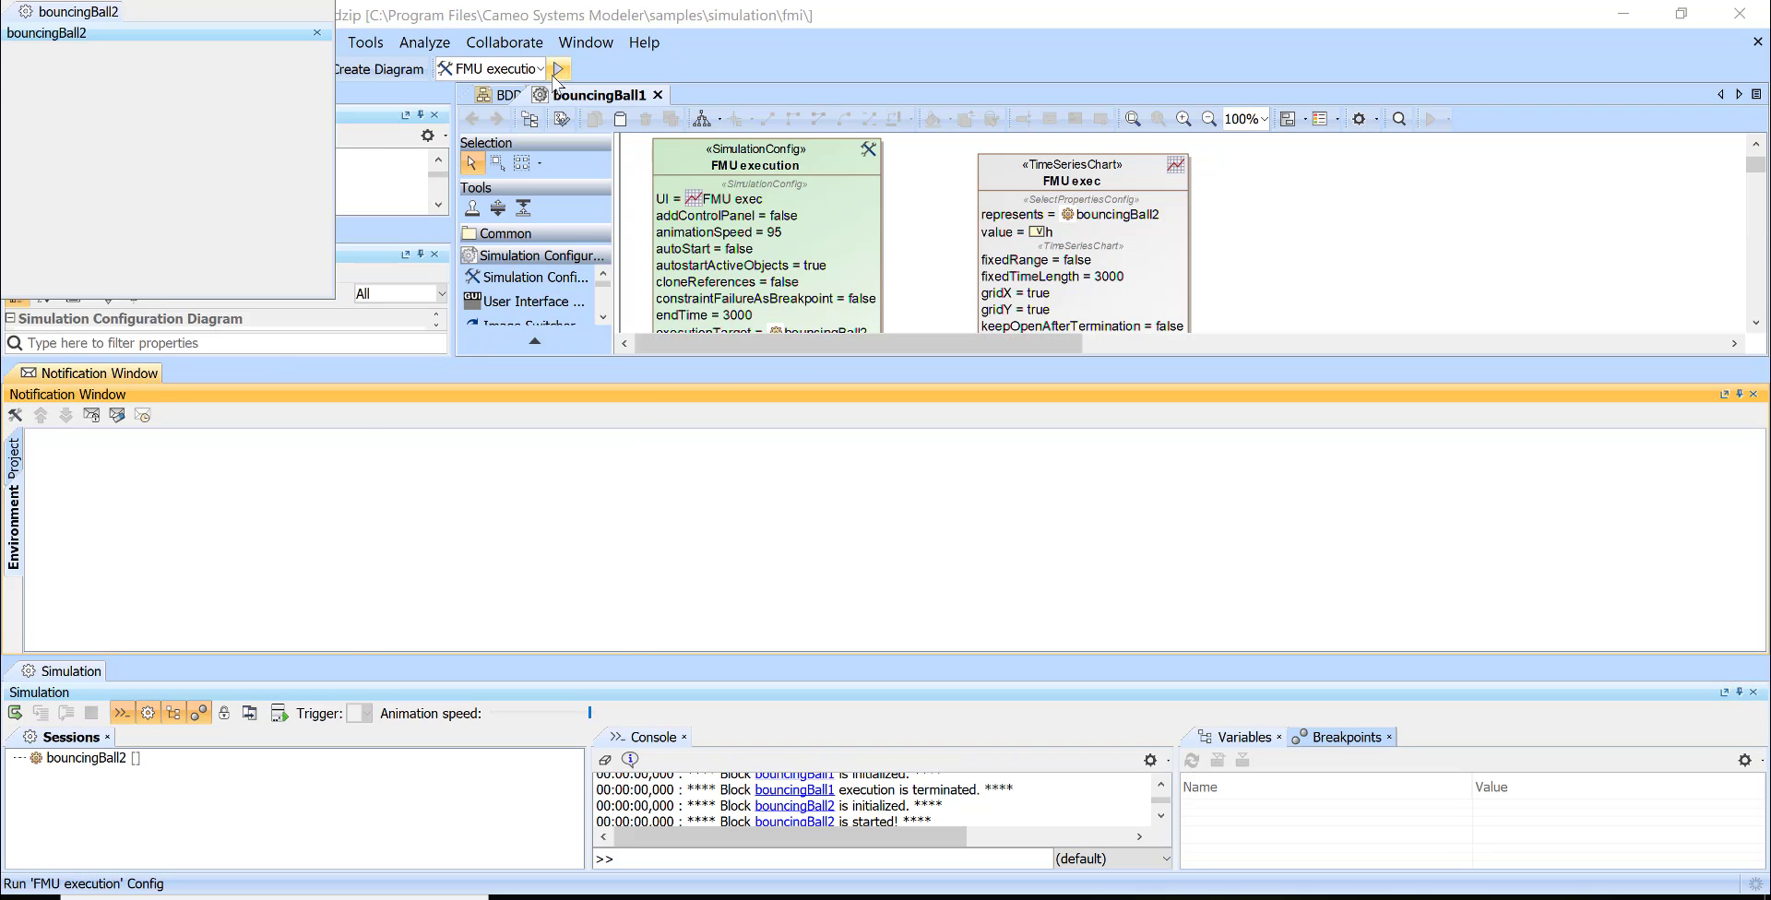
{"action": "left_click_drag", "start_coordinate": [869, 304], "coordinate": [609, 307]}
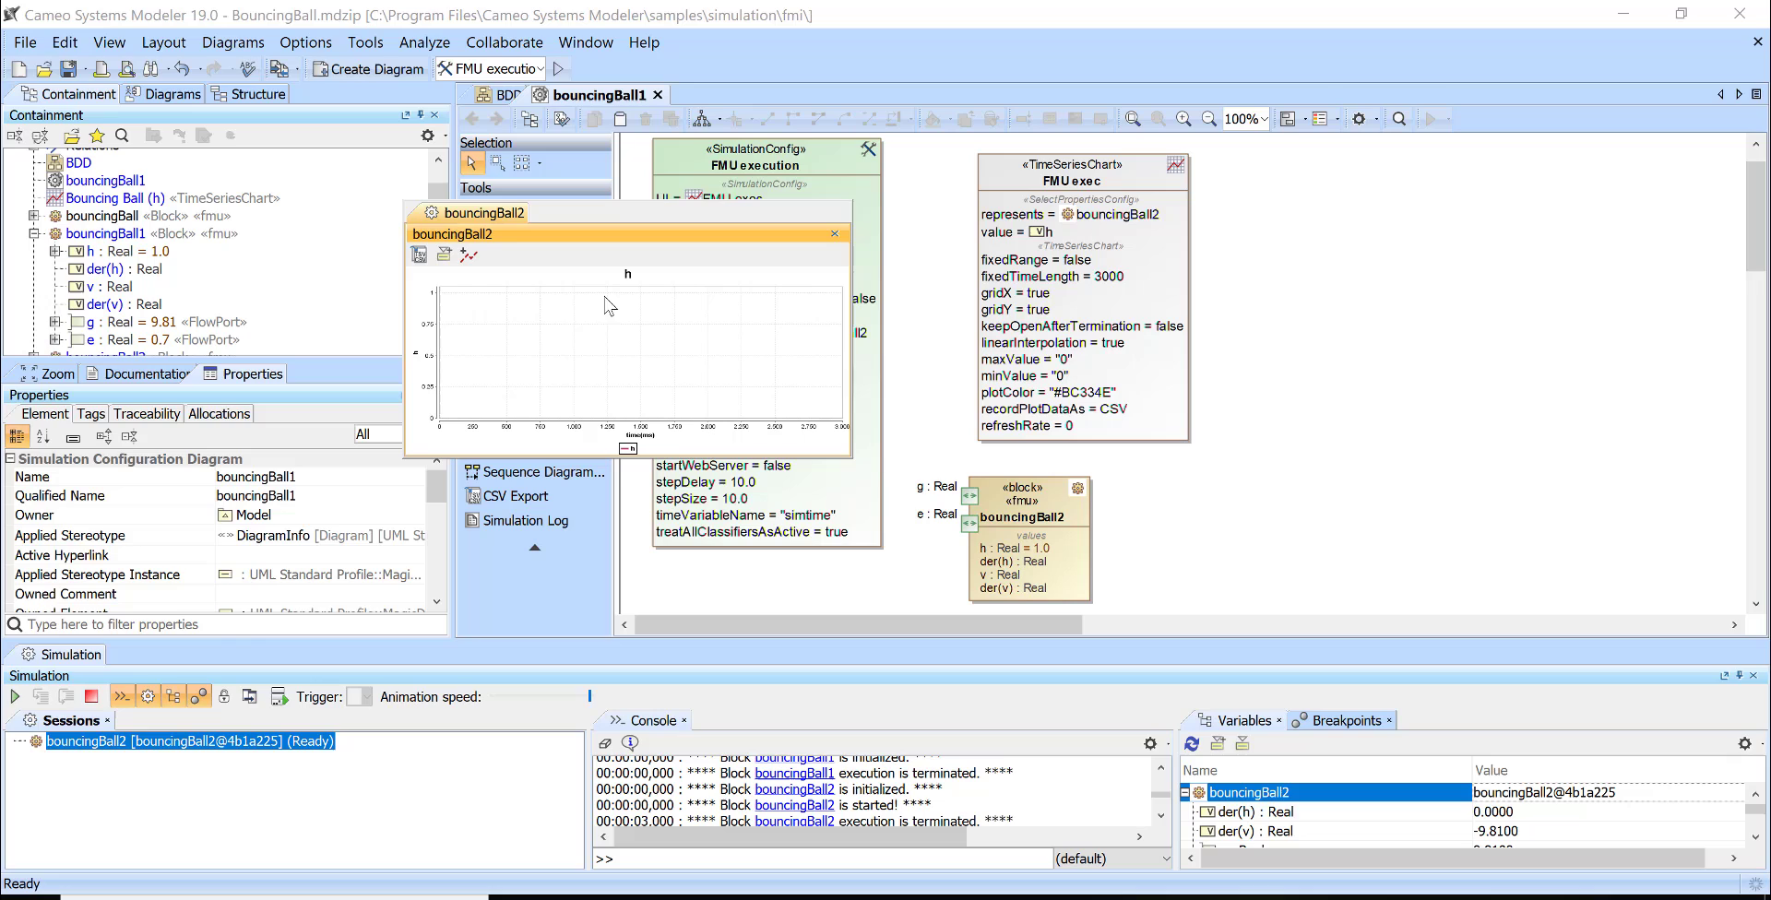
{"action": "left_click", "coordinate": [17, 696]}
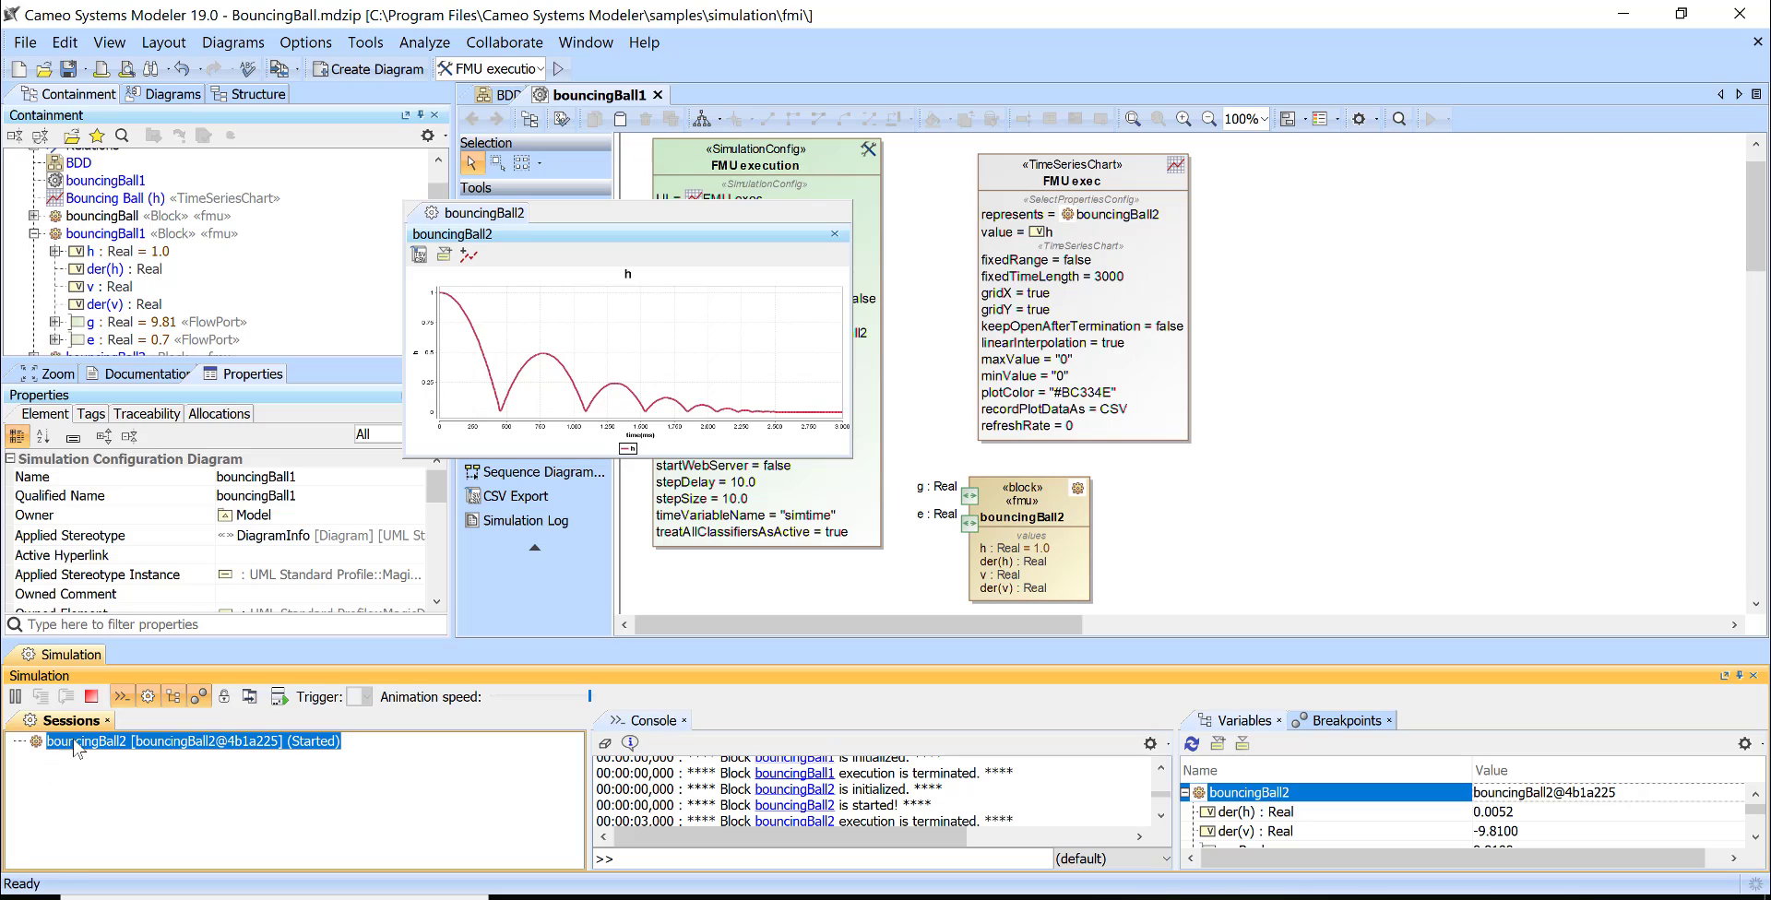
{"action": "left_click", "coordinate": [92, 696]}
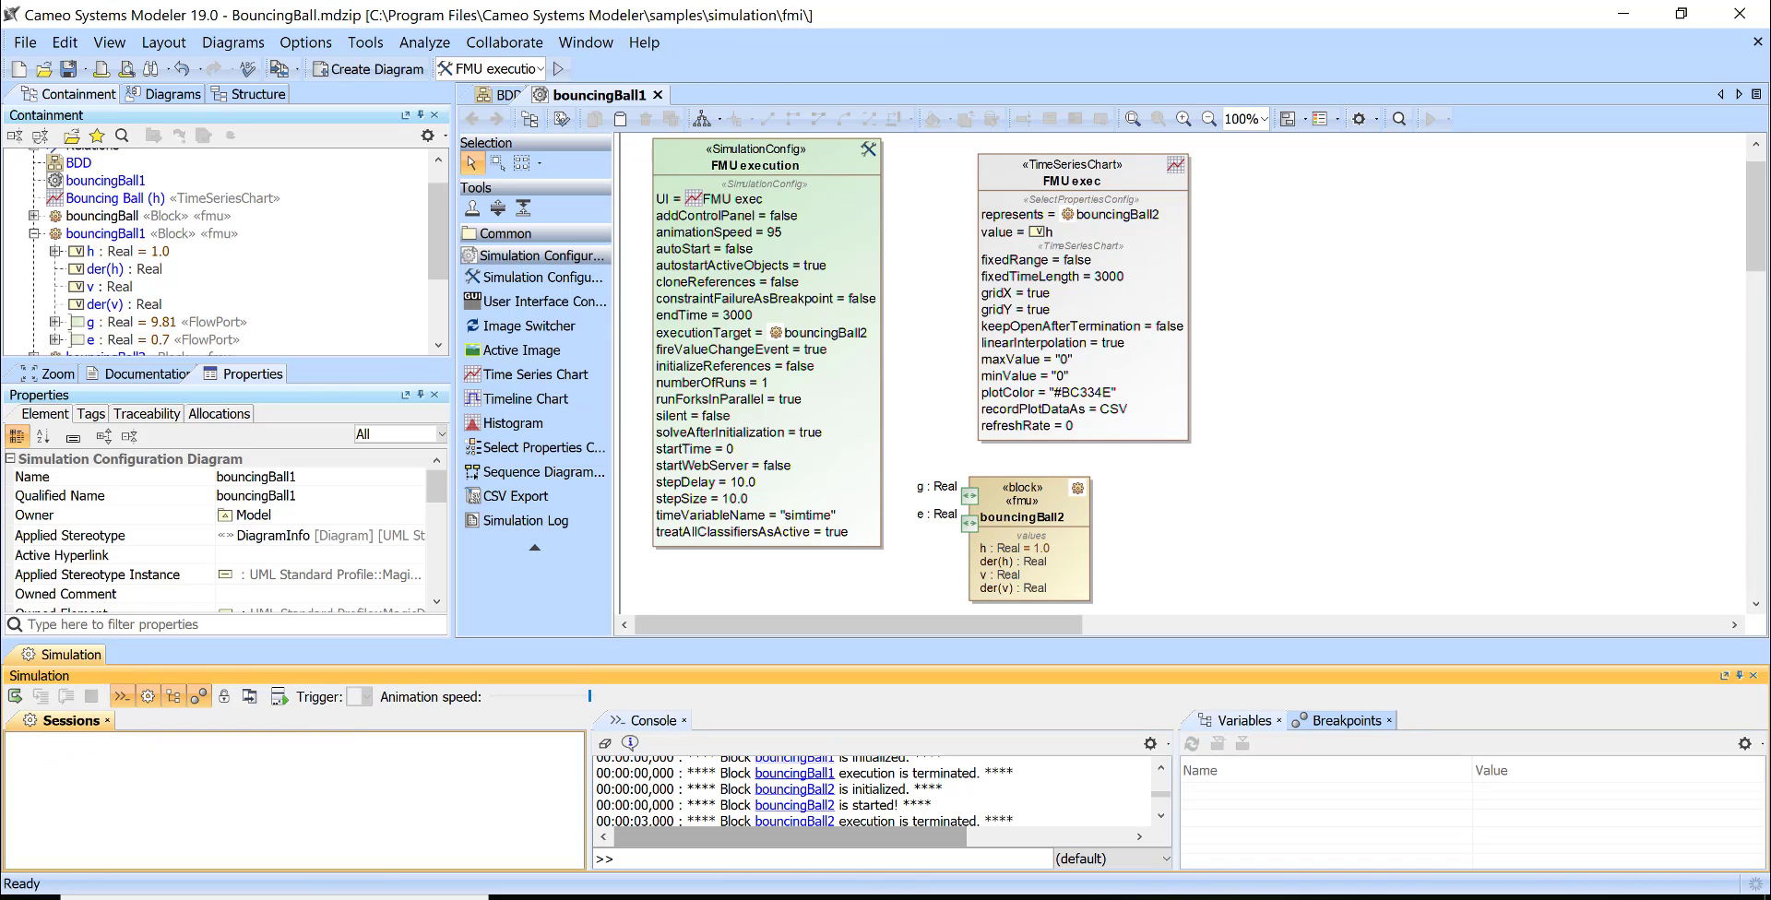